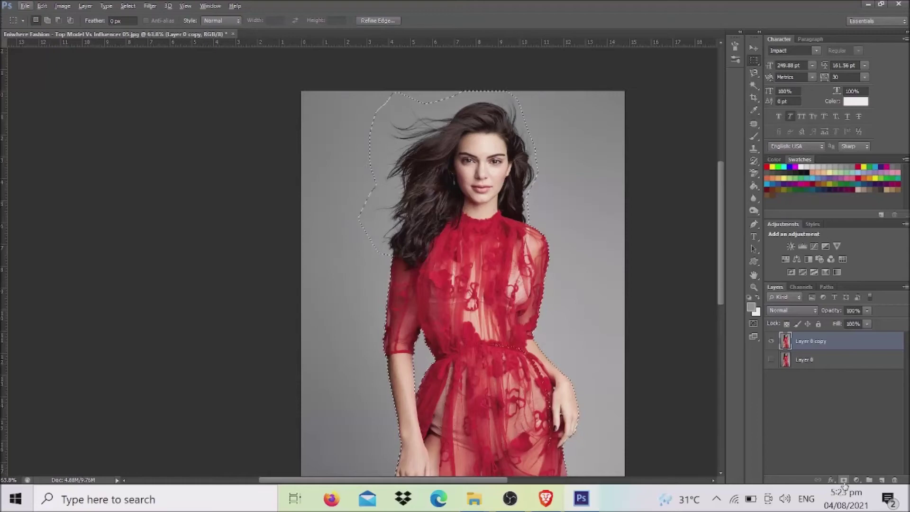
# Add a layer mask, then erase the leftover grey beside the hair and above the left shoulder.
pyautogui.click(843, 481)
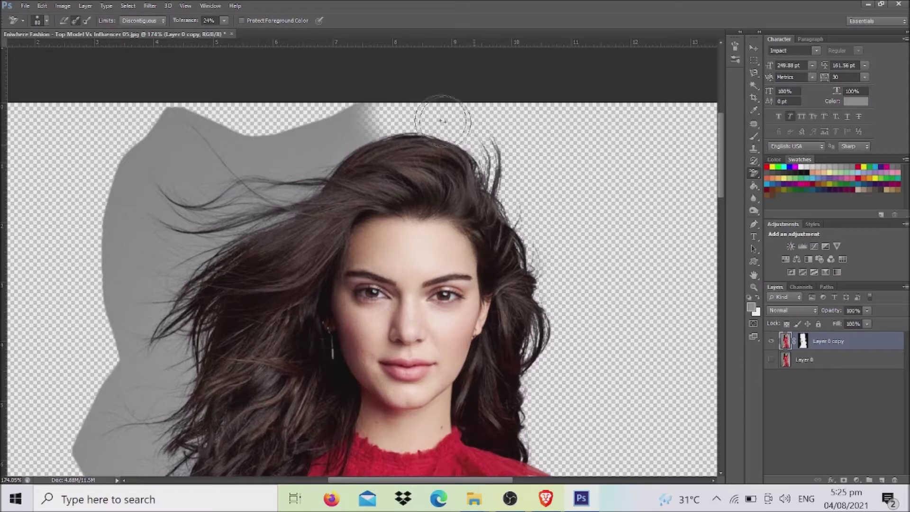
pyautogui.moveTo(323, 137); pyautogui.dragTo(346, 128)
pyautogui.hotkey('ctrl', 'z')
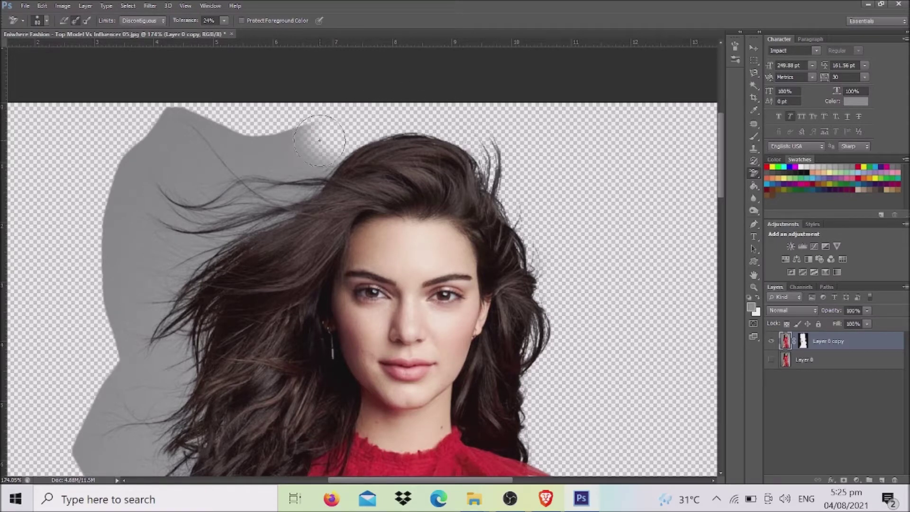
pyautogui.moveTo(165, 141); pyautogui.dragTo(178, 123)
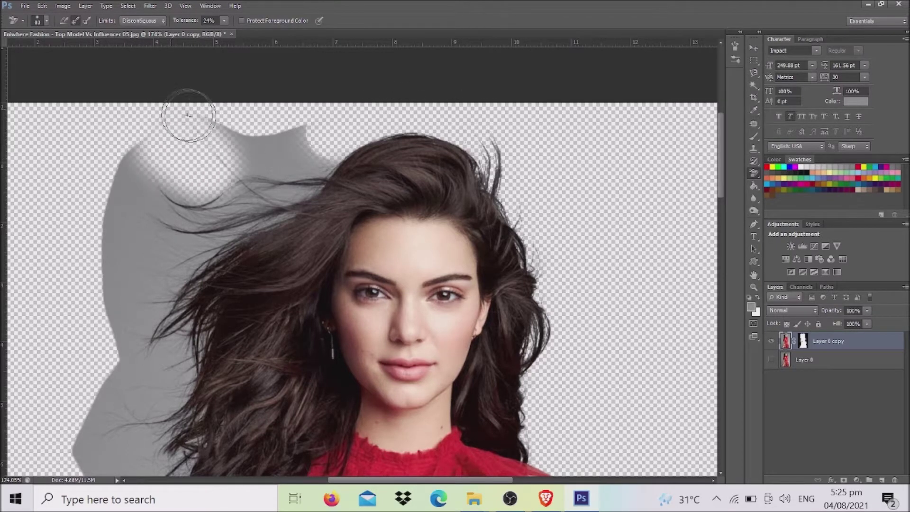
pyautogui.moveTo(275, 163)
pyautogui.mouseDown()
pyautogui.moveTo(275, 136)
pyautogui.moveTo(224, 210)
pyautogui.mouseUp()
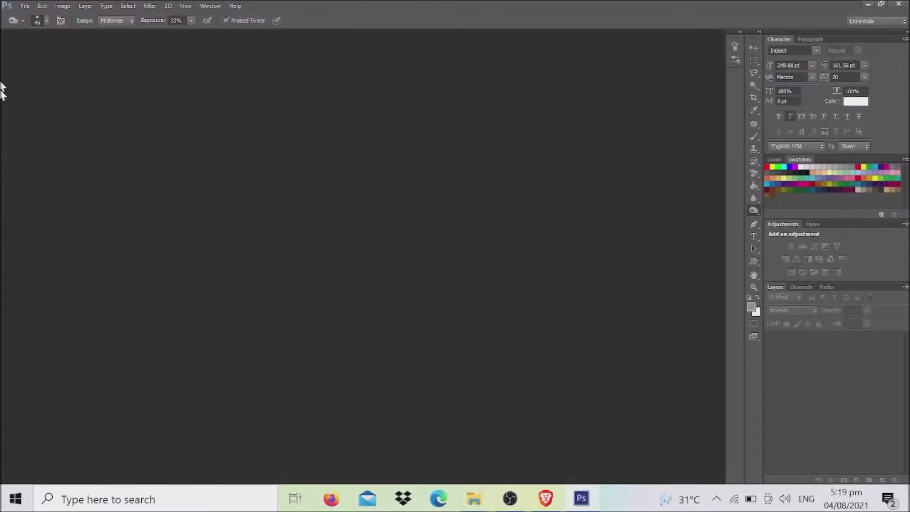
# Open the first photo, the model in the red dress, from the Open dialog.
pyautogui.click(24, 5)
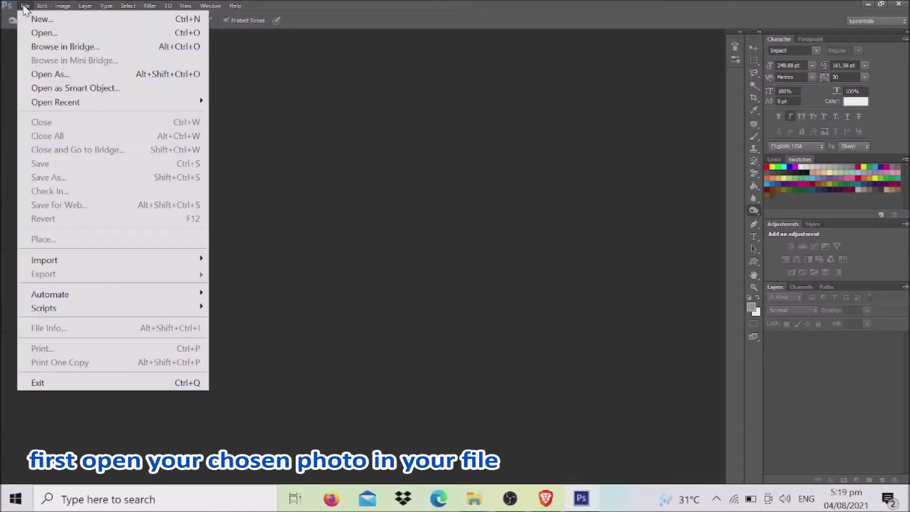
pyautogui.click(32, 34)
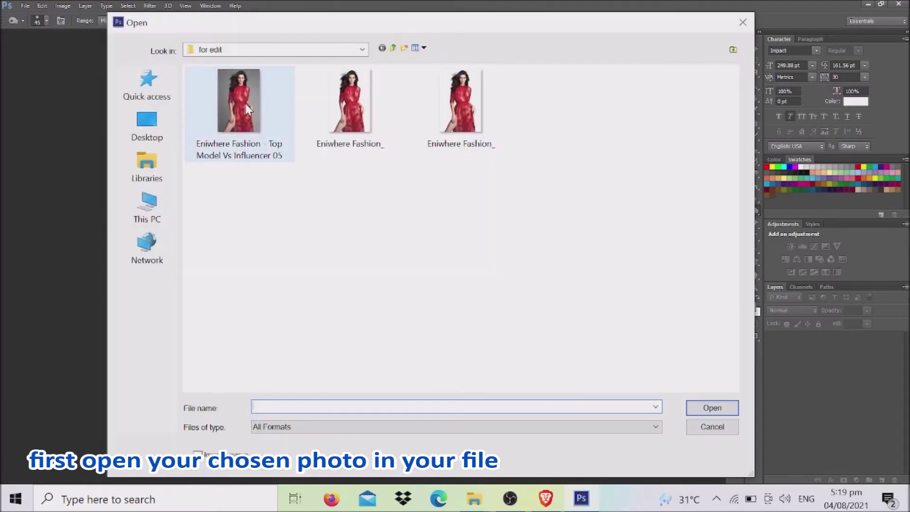
pyautogui.doubleClick(244, 105)
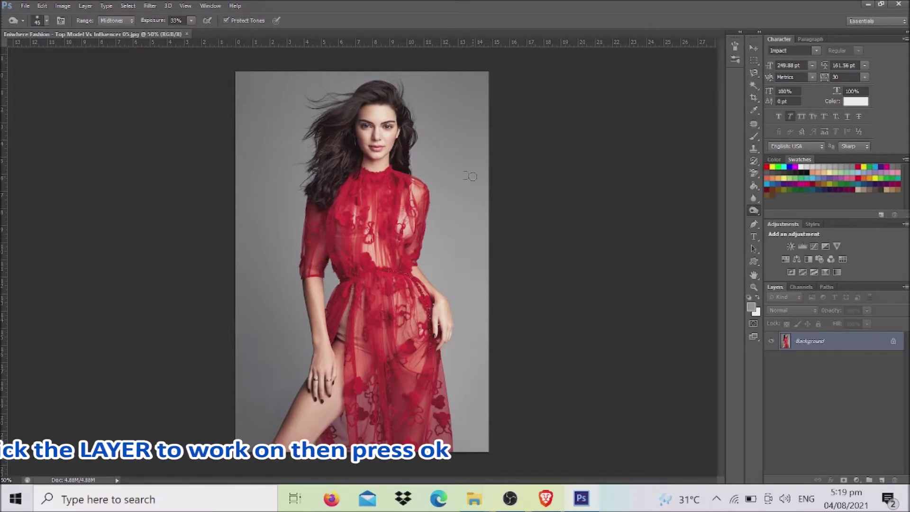
pyautogui.doubleClick(811, 342)
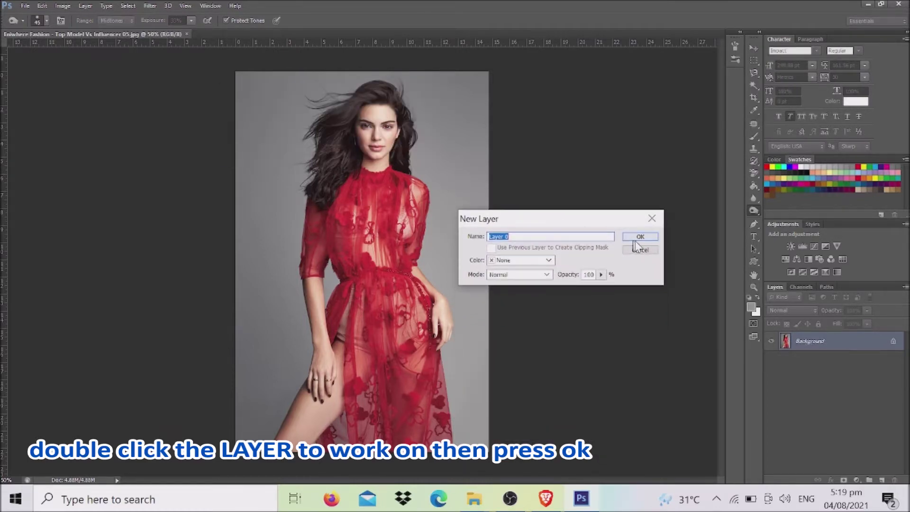
# Confirm the Background conversion to Layer 0, then zoom in and back out on the photo.
pyautogui.click(636, 237)
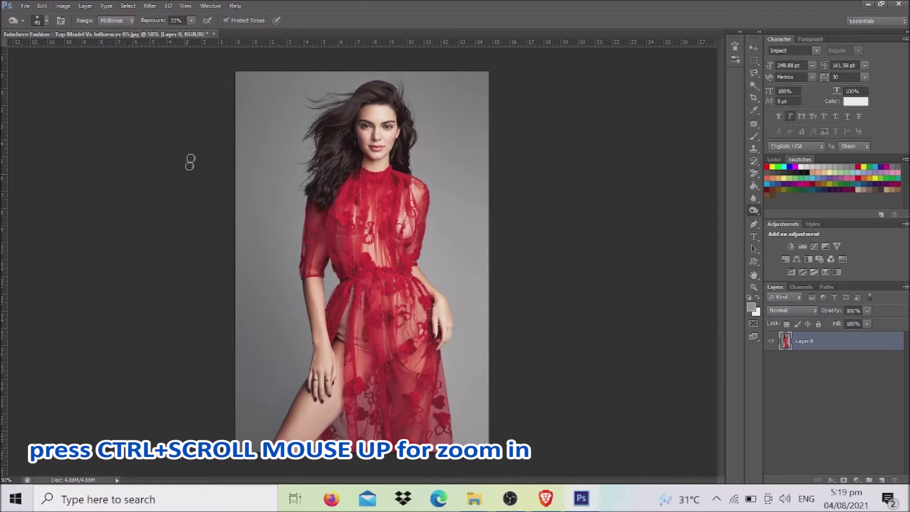
pyautogui.scroll(1, 335, 129)
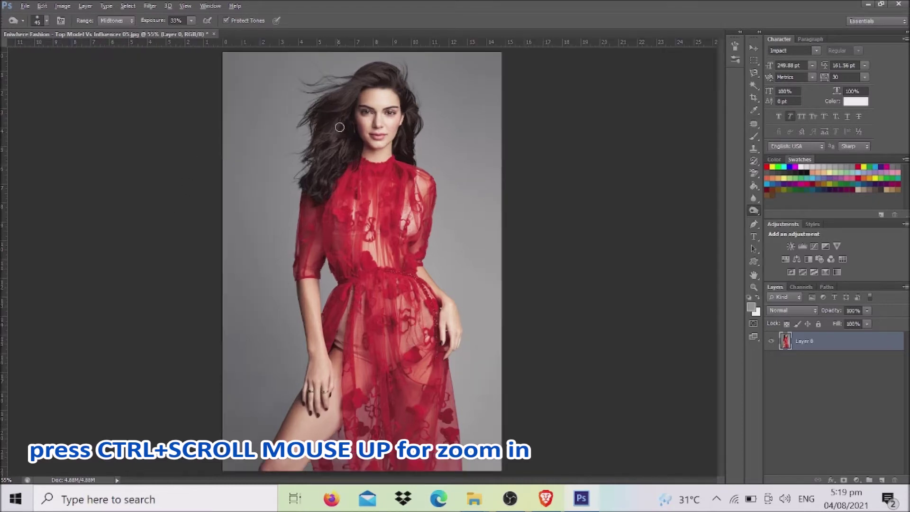
pyautogui.scroll(3, 340, 127)
pyautogui.scroll(2, 339, 127)
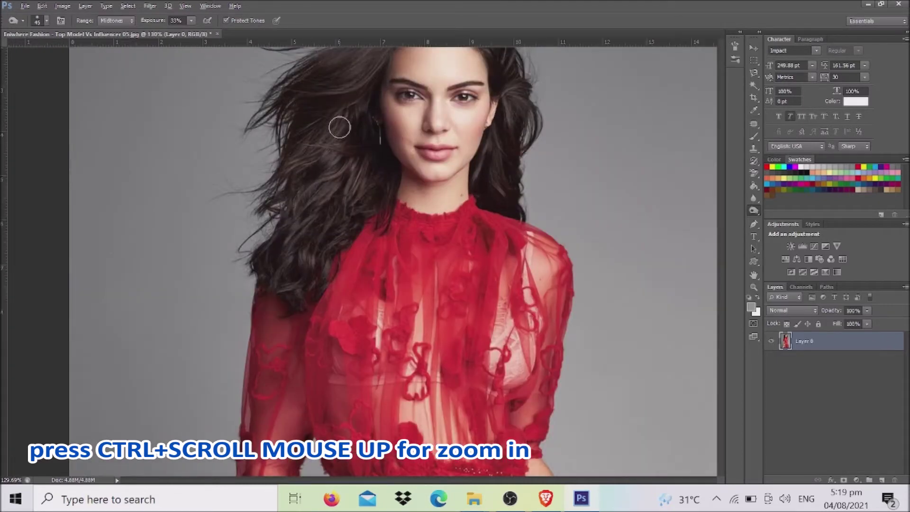
pyautogui.scroll(2, 340, 127)
pyautogui.scroll(2, 340, 127)
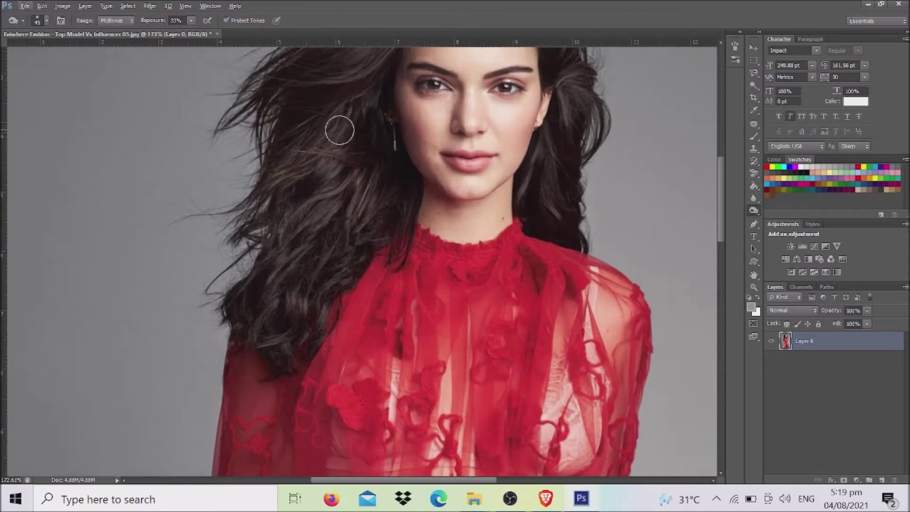
pyautogui.scroll(-1, 331, 144)
pyautogui.scroll(-2, 332, 156)
pyautogui.scroll(-3, 332, 180)
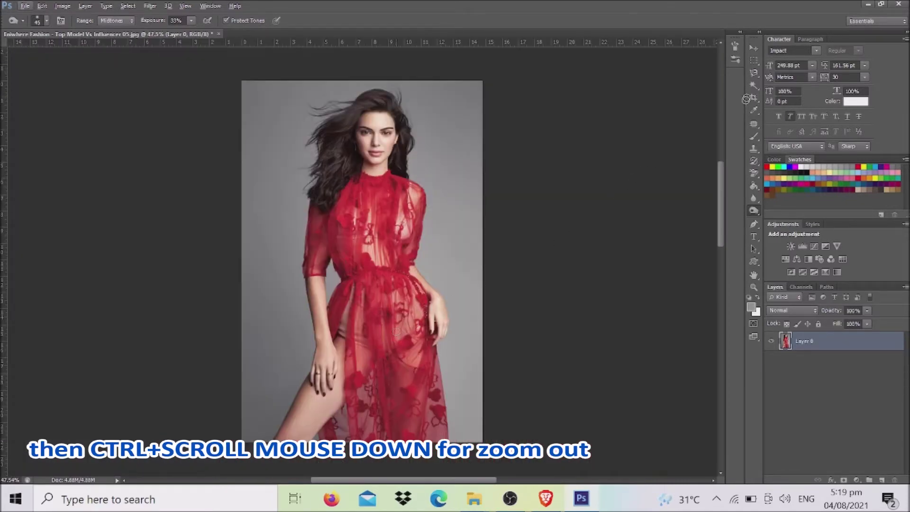
# Duplicate Layer 0 into Layer 0 copy with Ctrl+J.
pyautogui.click(759, 87)
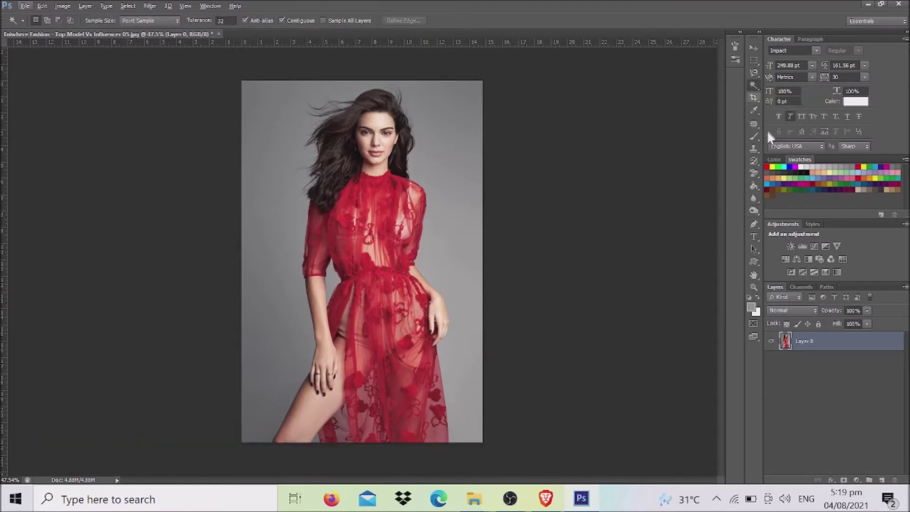
pyautogui.click(754, 49)
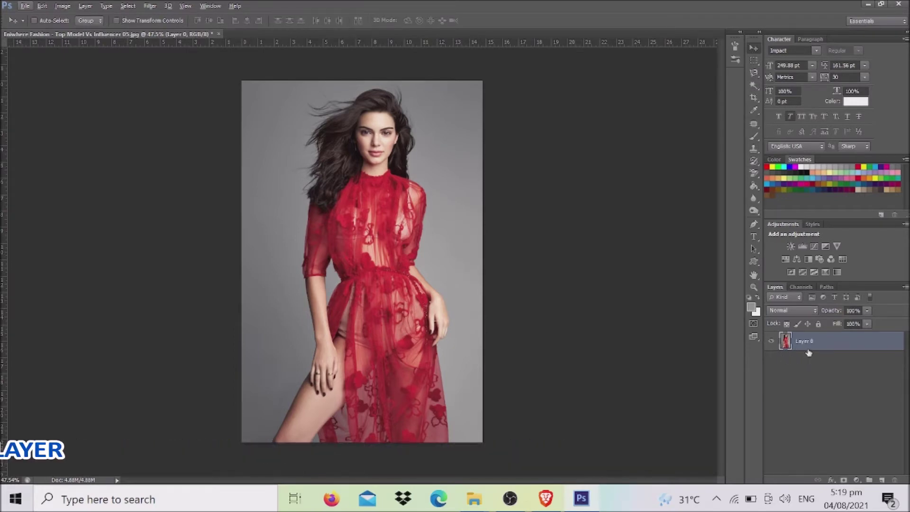
pyautogui.hotkey('ctrl', 'j')
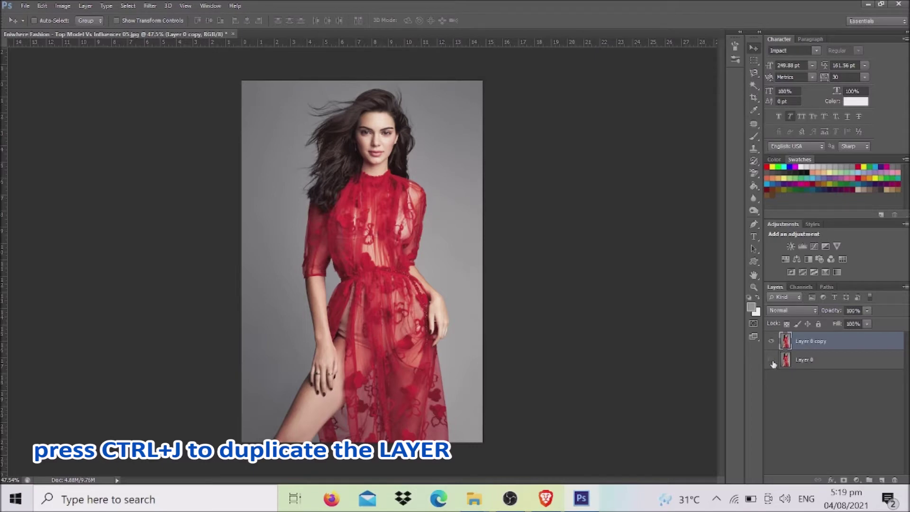
pyautogui.click(63, 5)
# Apply a Curves adjustment that nudges the black point and lifts the midtones slightly.
pyautogui.moveTo(90, 40)
pyautogui.click(252, 72)
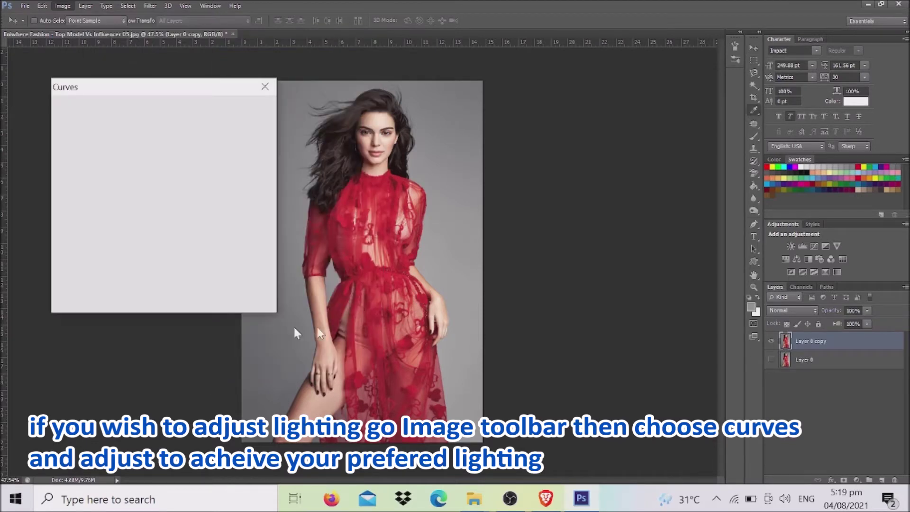
pyautogui.moveTo(90, 262); pyautogui.dragTo(93, 260)
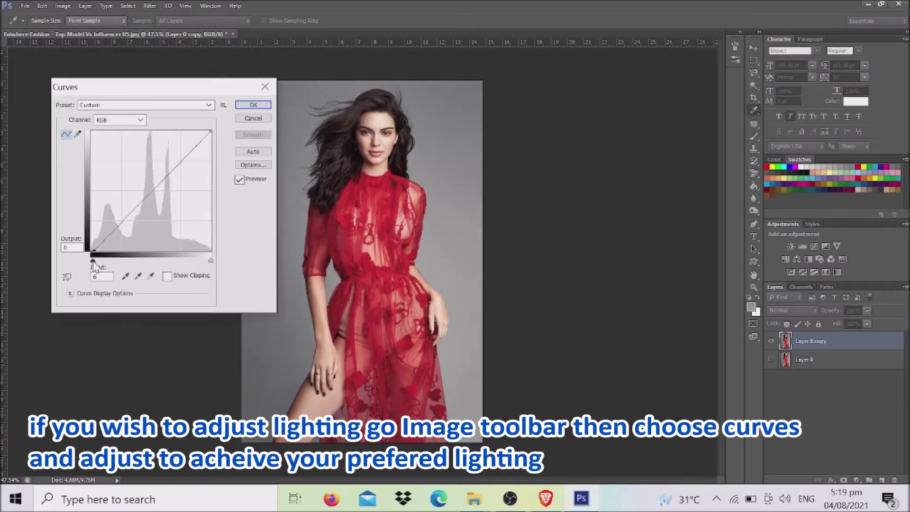
pyautogui.moveTo(168, 172); pyautogui.dragTo(167, 169)
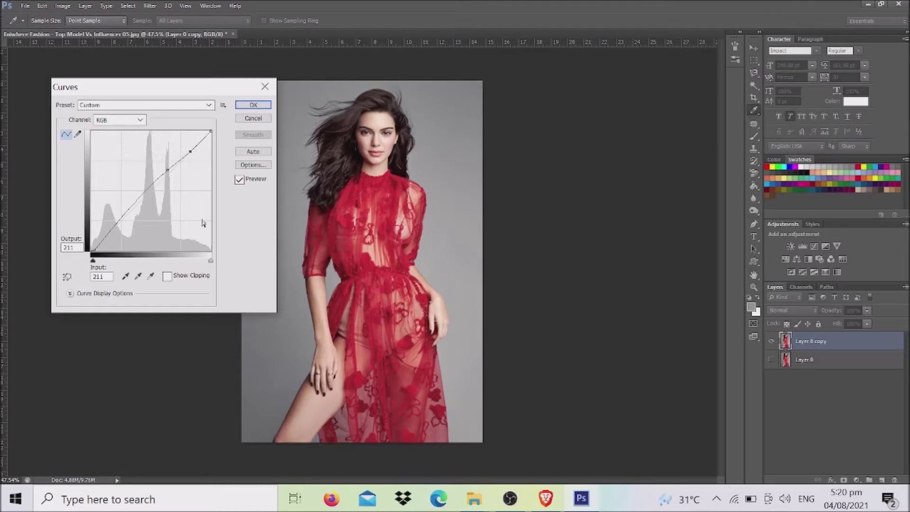
pyautogui.click(254, 104)
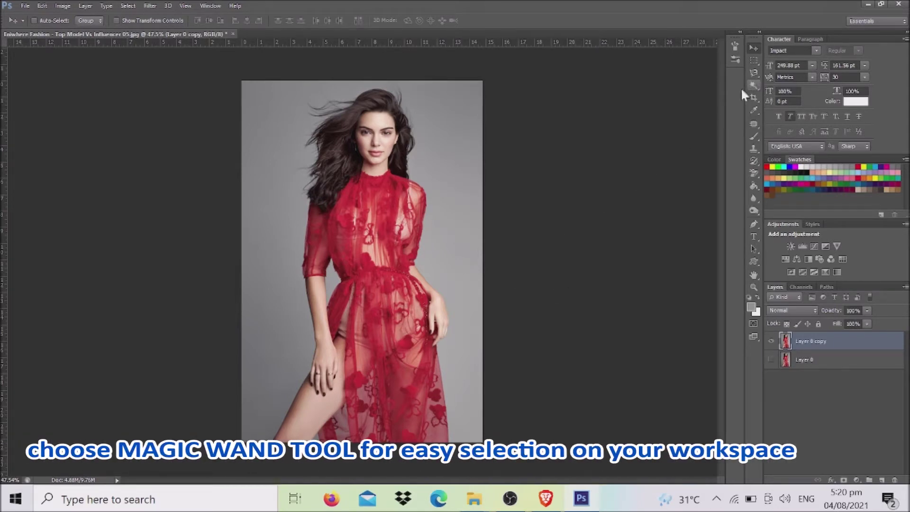
# Magic Wand-select the grey background right of the model, around her hair and near her leg.
pyautogui.click(753, 86)
pyautogui.click(445, 232)
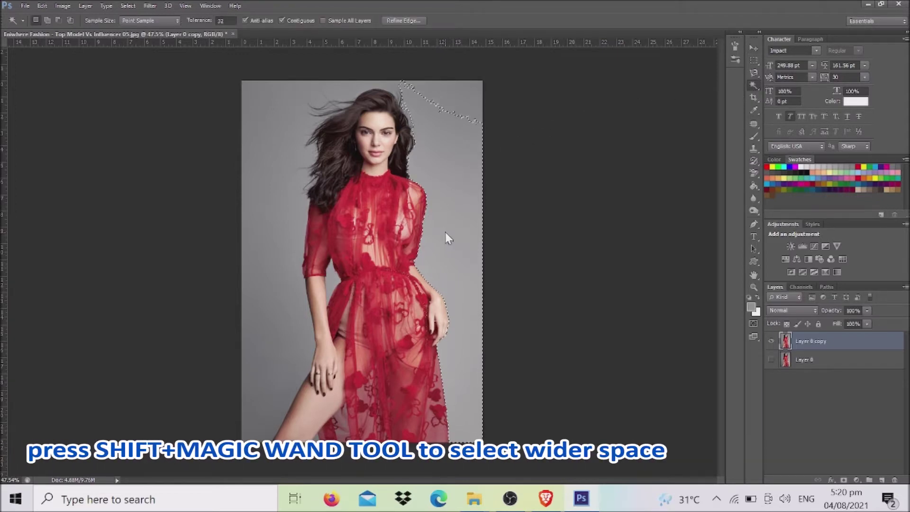
pyautogui.keyDown('shift'); pyautogui.click(466, 117); pyautogui.keyUp('shift')
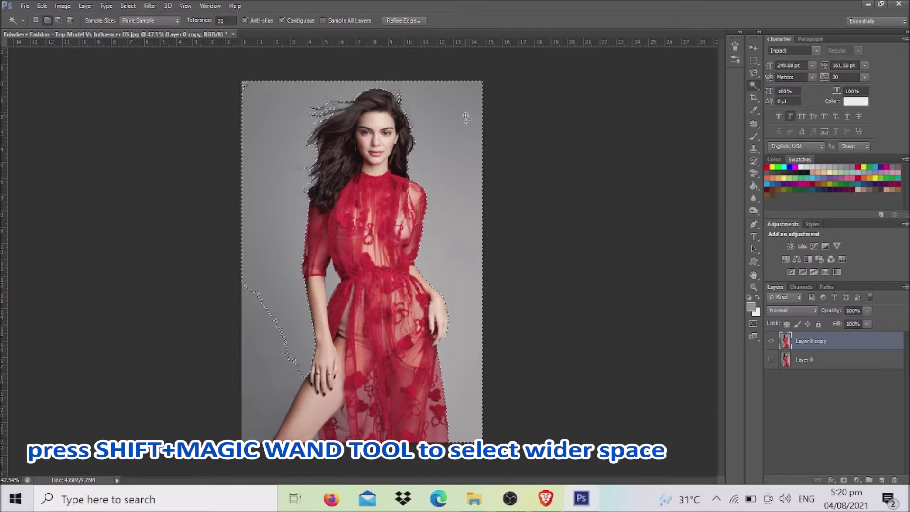
pyautogui.keyDown('shift'); pyautogui.click(462, 376); pyautogui.keyUp('shift')
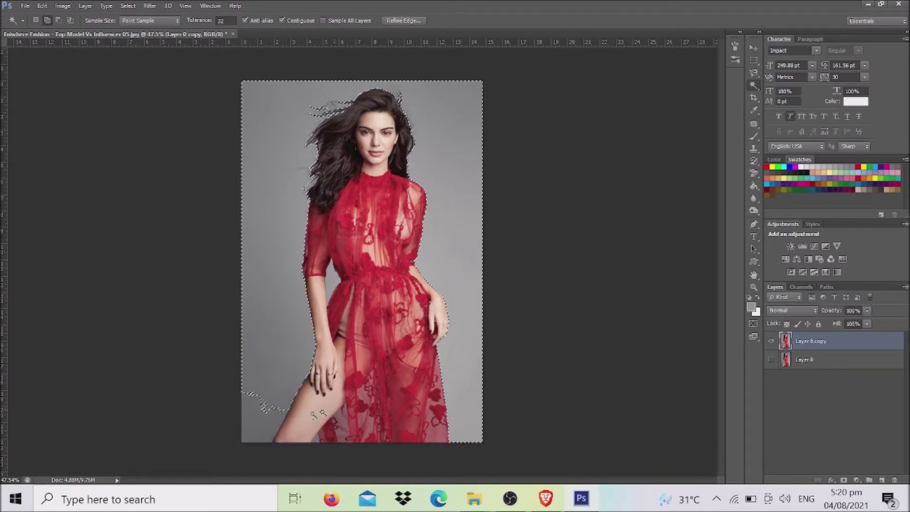
pyautogui.keyDown('shift'); pyautogui.click(254, 424); pyautogui.keyUp('shift')
pyautogui.press('shift')
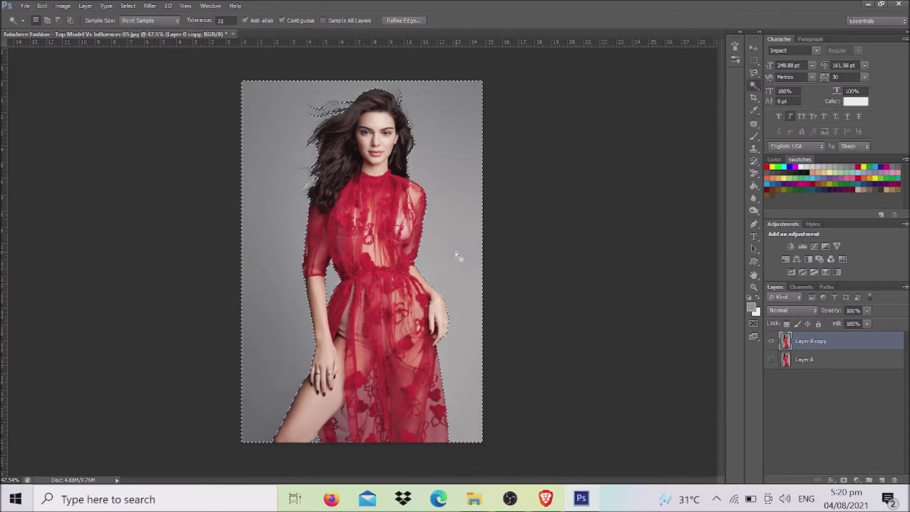
pyautogui.scroll(1, 422, 203)
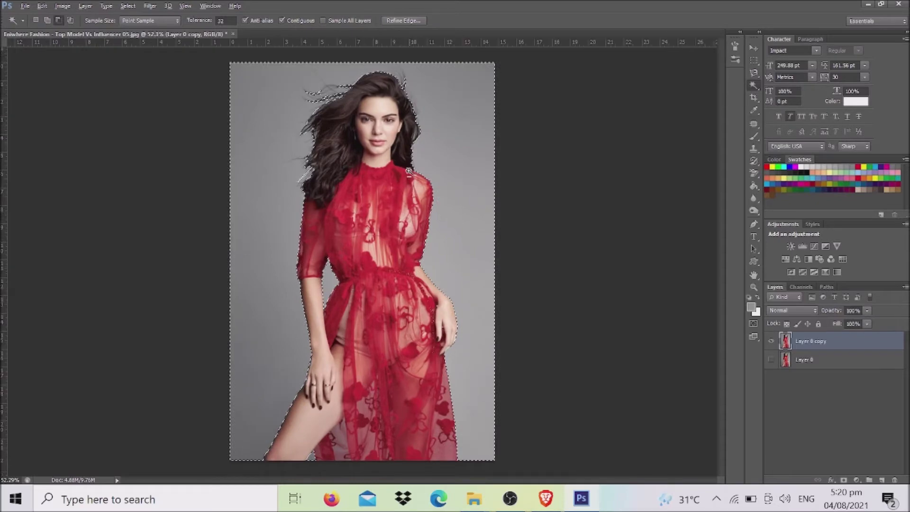
pyautogui.scroll(2, 410, 171)
pyautogui.scroll(2, 403, 174)
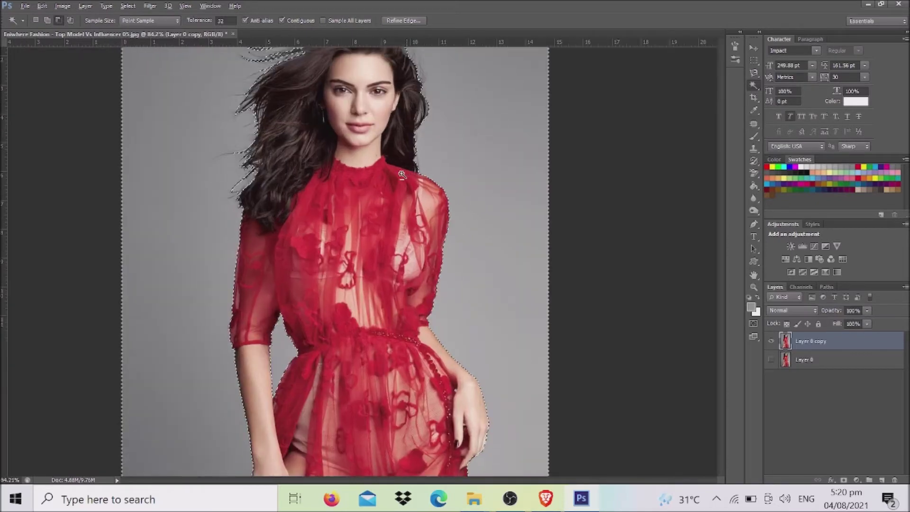
pyautogui.scroll(1, 397, 179)
pyautogui.scroll(1, 395, 188)
pyautogui.scroll(1, 432, 265)
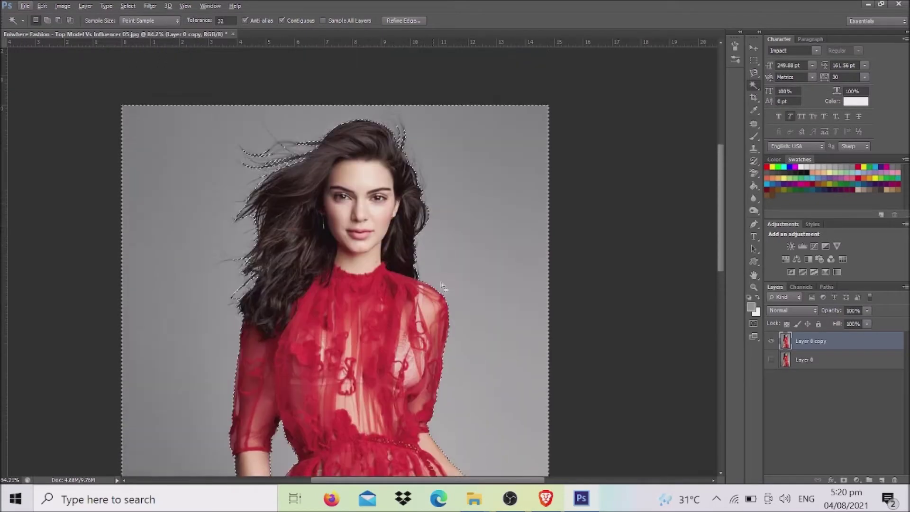
pyautogui.click(753, 224)
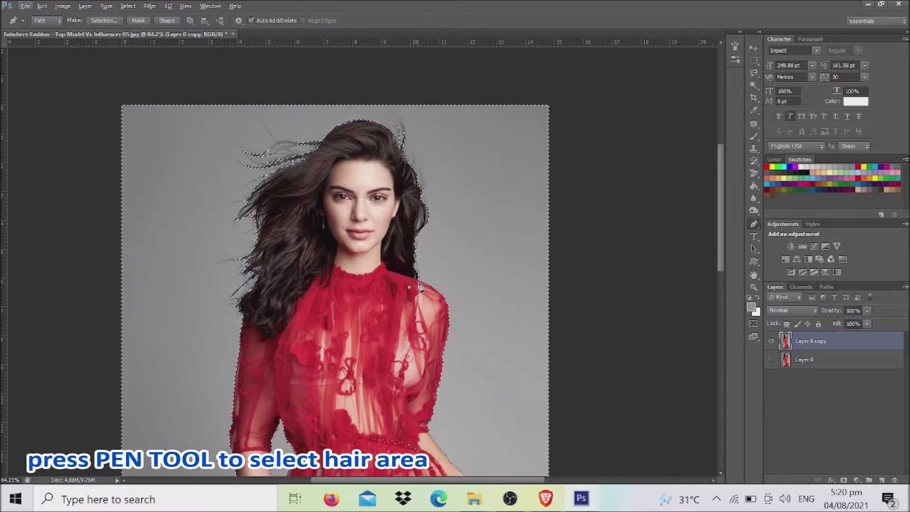
# Trace a closed Pen path loosely around the hair, flyaway strands included.
pyautogui.click(422, 269)
pyautogui.click(420, 245)
pyautogui.click(423, 235)
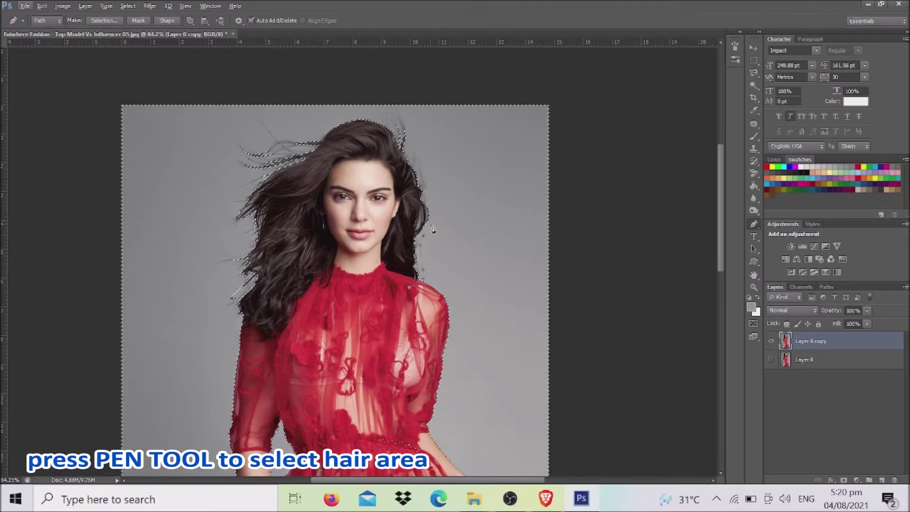
pyautogui.click(435, 212)
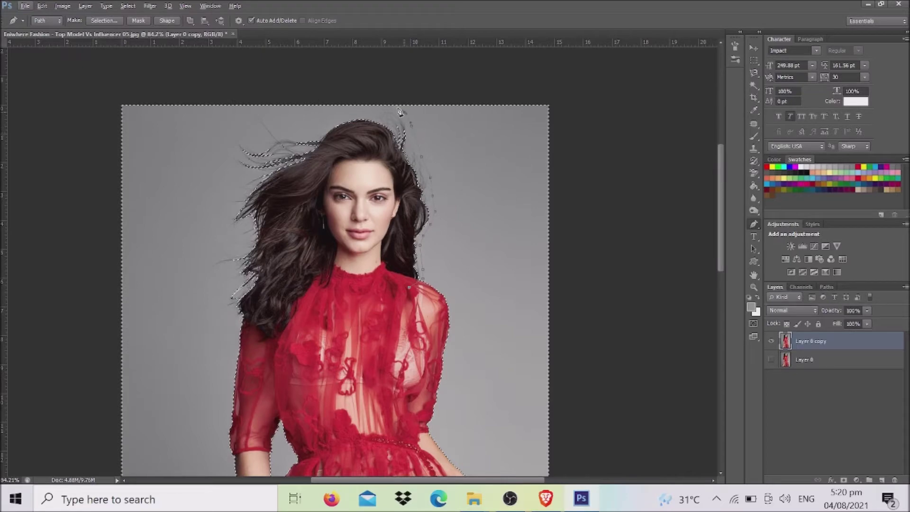
pyautogui.click(371, 101)
pyautogui.click(297, 122)
pyautogui.click(267, 114)
pyautogui.click(233, 122)
pyautogui.click(212, 164)
pyautogui.click(214, 205)
pyautogui.click(221, 230)
pyautogui.click(209, 248)
pyautogui.click(197, 274)
pyautogui.moveTo(249, 322); pyautogui.dragTo(285, 324)
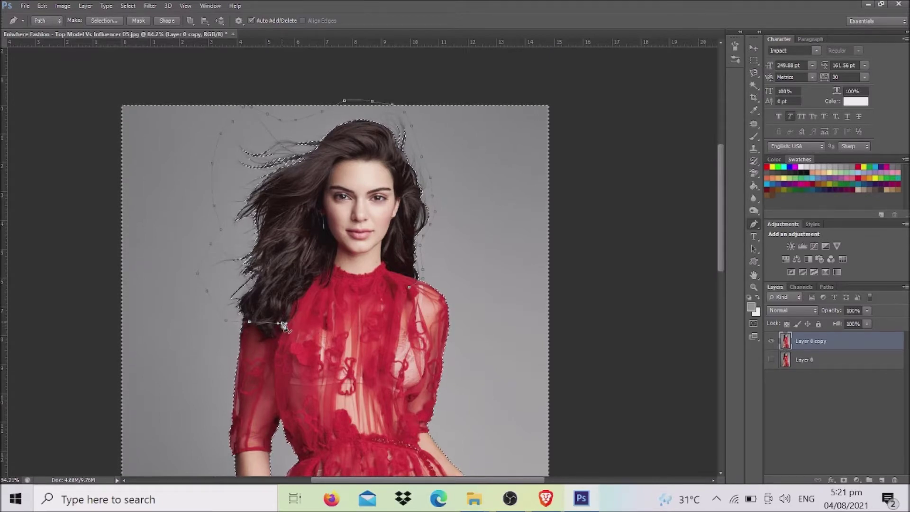
pyautogui.click(400, 297)
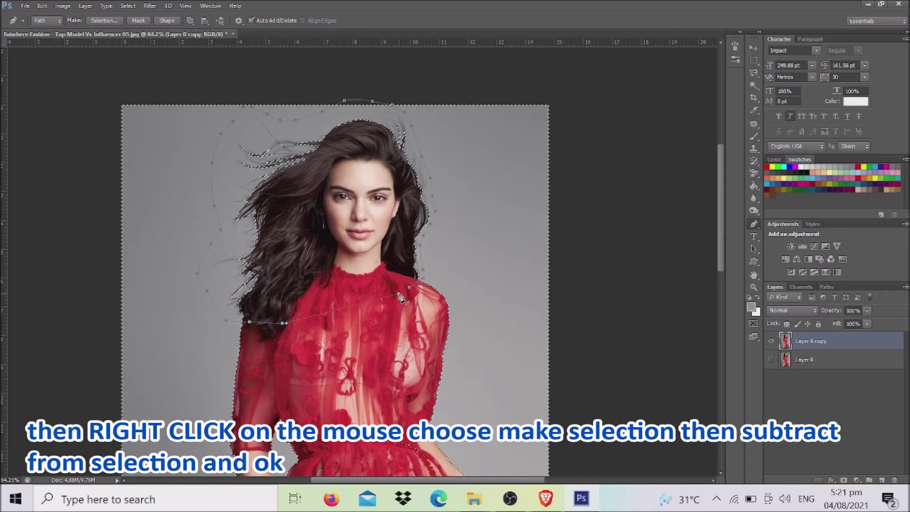
# Make the hair path a selection set to Subtract from Selection.
pyautogui.rightClick(355, 209)
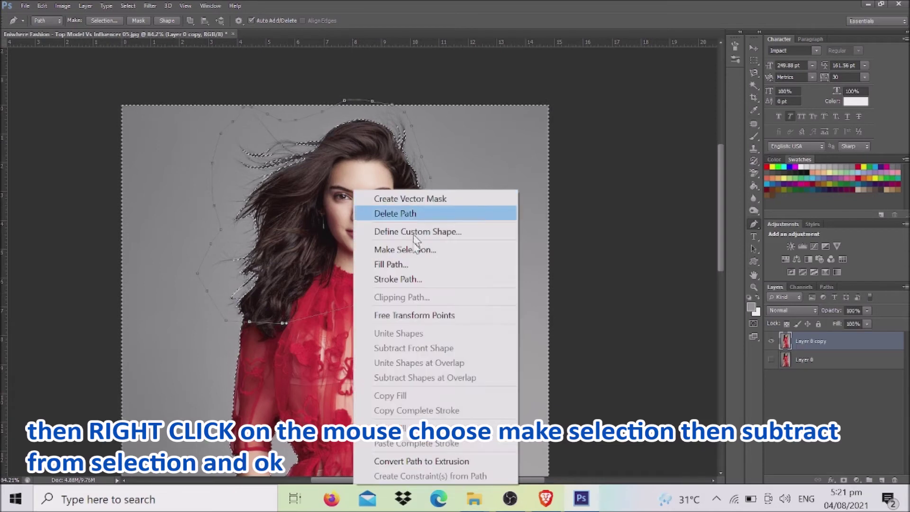
pyautogui.click(410, 251)
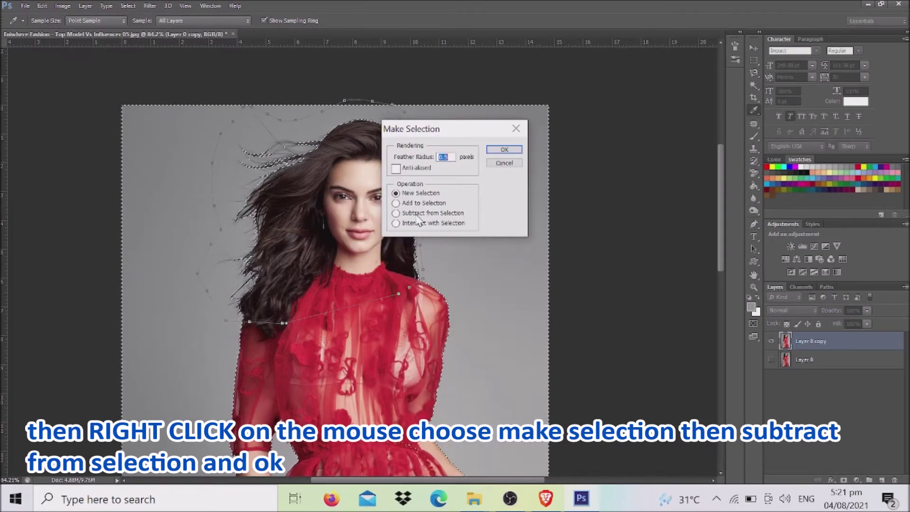
pyautogui.click(397, 213)
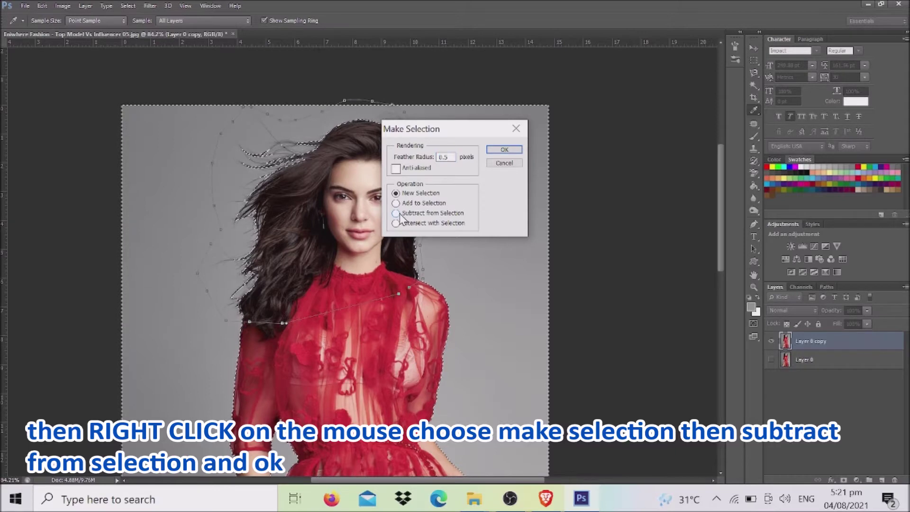
pyautogui.click(505, 149)
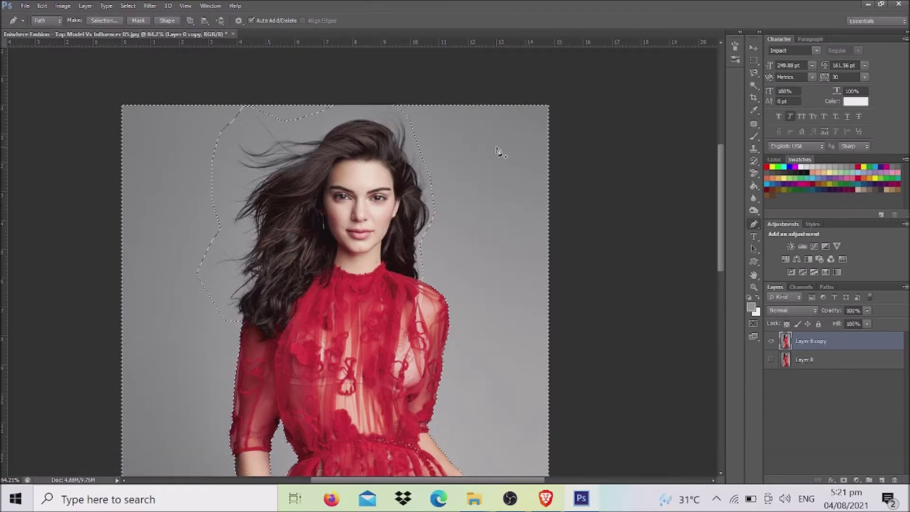
# Use Select Inverse so the model and her hair are selected instead of the backdrop.
pyautogui.scroll(-2, 431, 258)
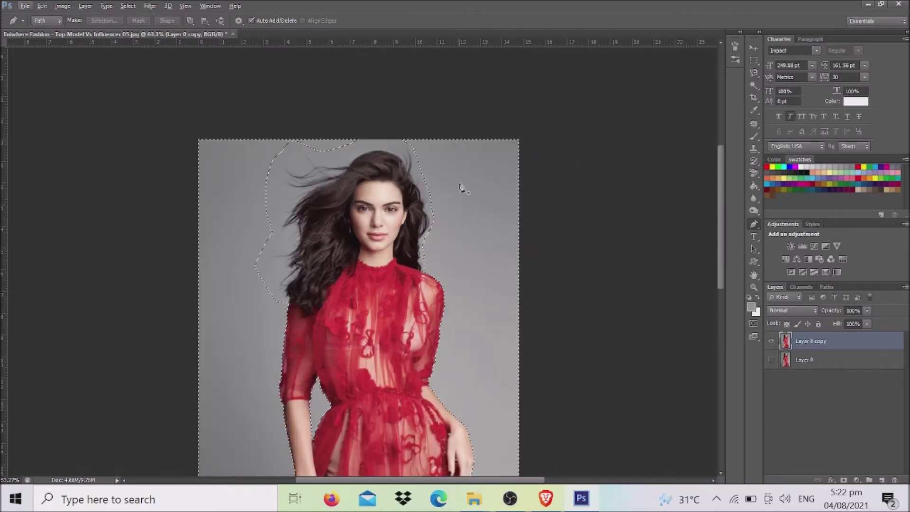
pyautogui.rightClick(459, 187)
pyautogui.click(756, 59)
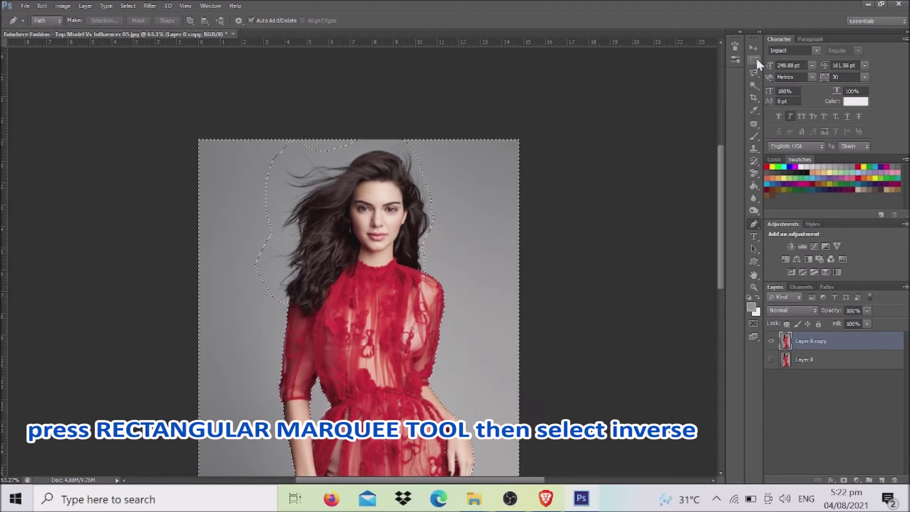
pyautogui.rightClick(478, 187)
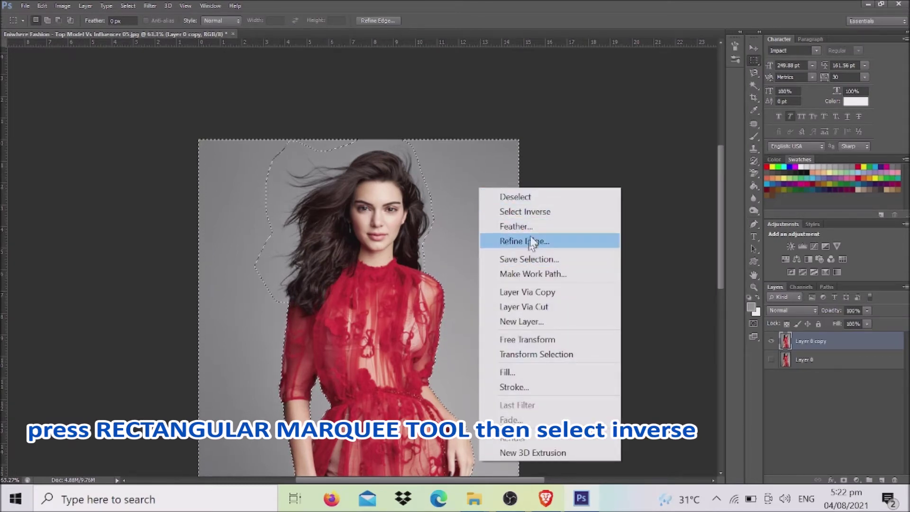
pyautogui.click(533, 212)
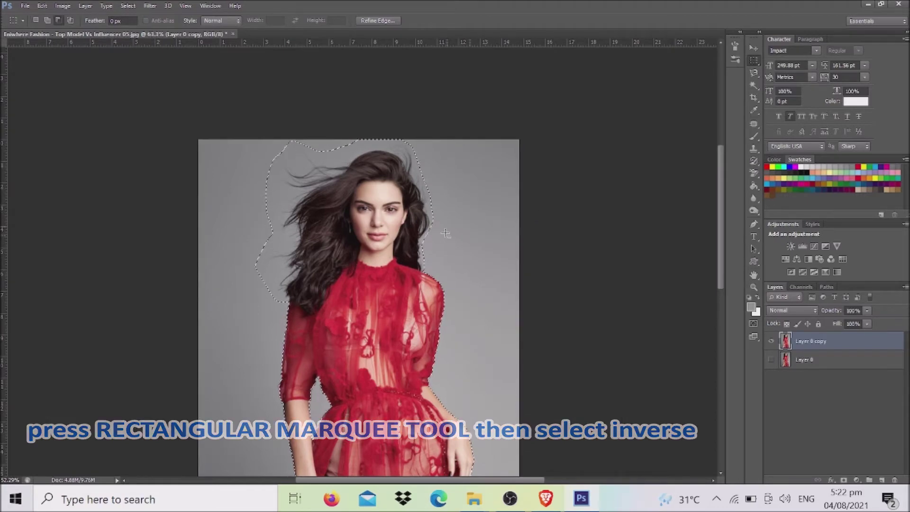
pyautogui.scroll(-2, 474, 228)
pyautogui.scroll(1, 458, 200)
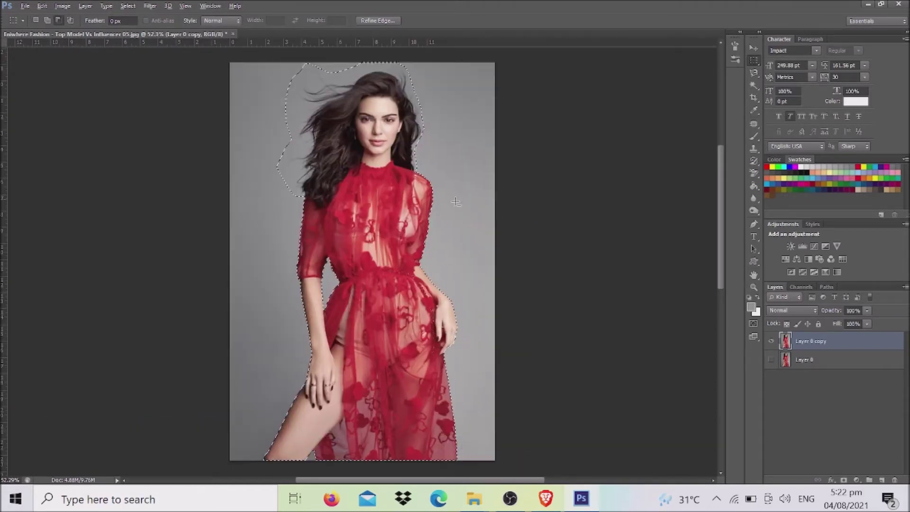
pyautogui.scroll(2, 447, 209)
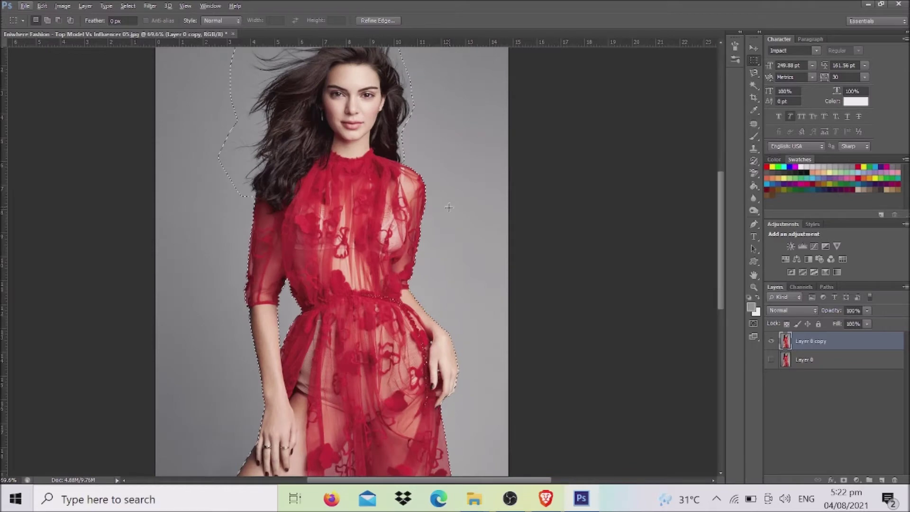
pyautogui.scroll(1, 450, 207)
pyautogui.scroll(1, 457, 207)
pyautogui.scroll(1, 467, 207)
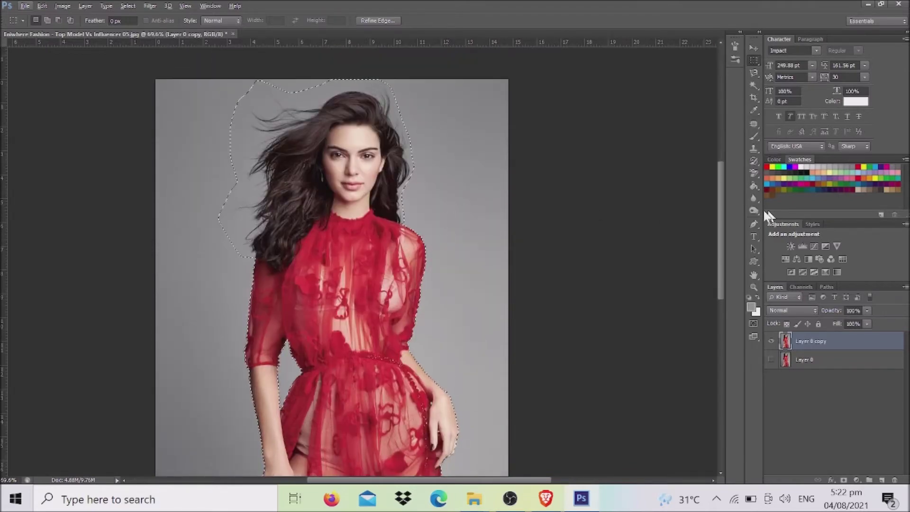
pyautogui.rightClick(464, 178)
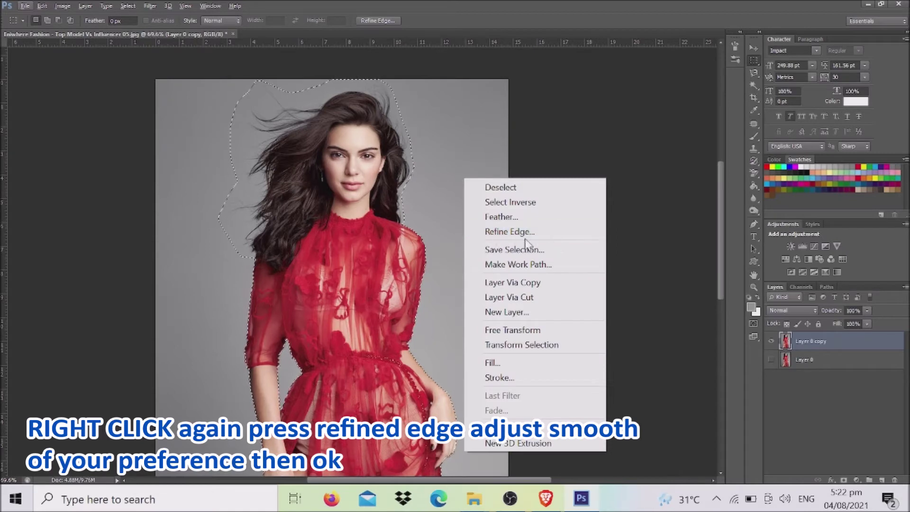
# Open Refine Edge for the model selection.
pyautogui.click(538, 233)
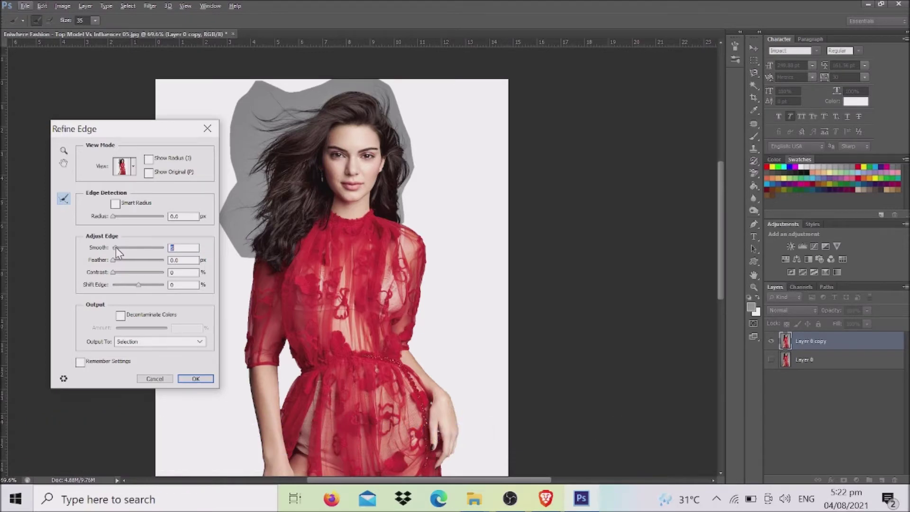
# Zoom in on the hair, lower the Smooth amount slightly, and apply the Refine Edge.
pyautogui.press('alt')
pyautogui.scroll(1, 312, 282)
pyautogui.scroll(1, 313, 282)
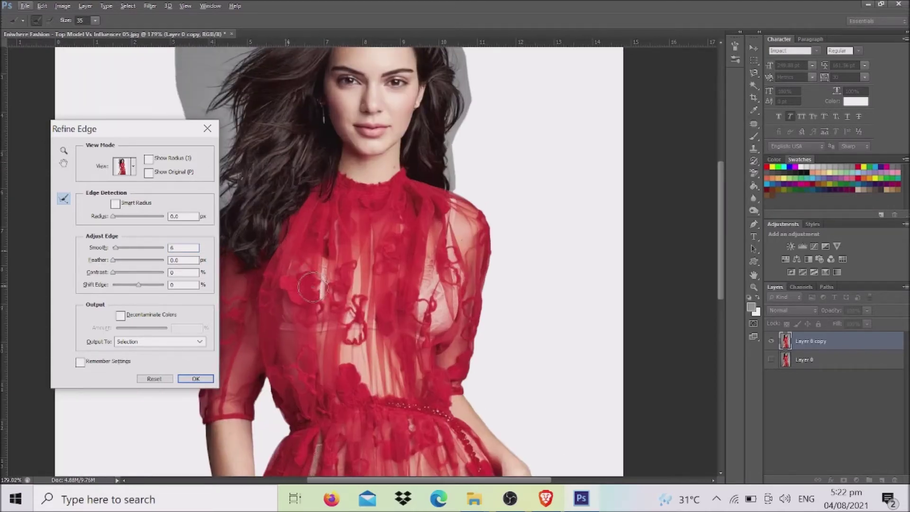
pyautogui.scroll(1, 313, 282)
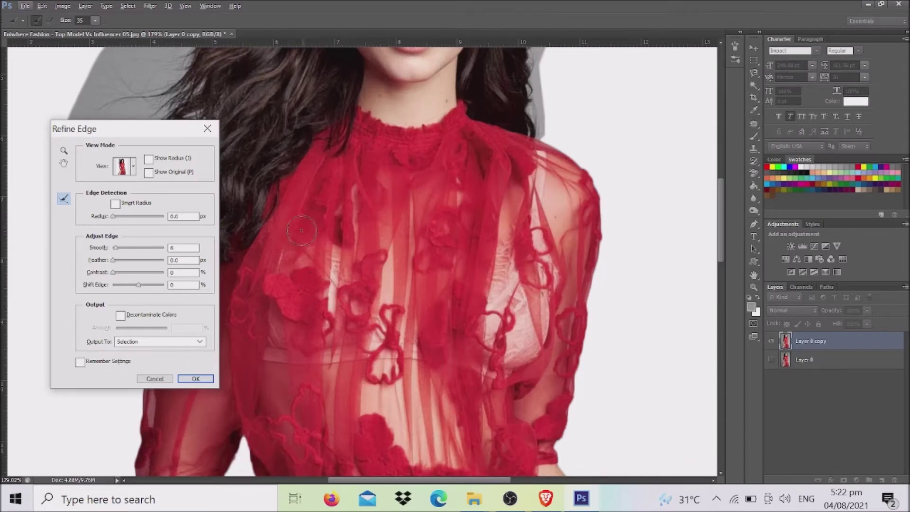
pyautogui.moveTo(310, 230); pyautogui.dragTo(467, 228)
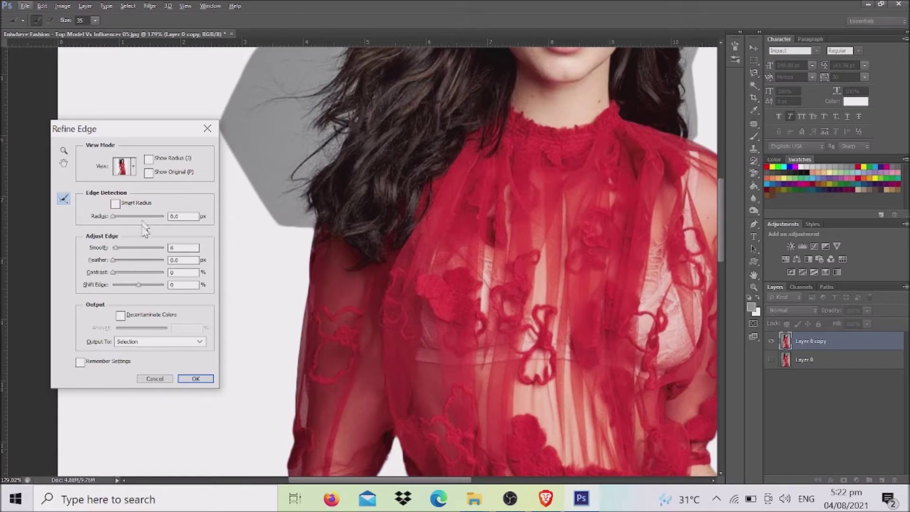
pyautogui.moveTo(118, 249); pyautogui.dragTo(116, 249)
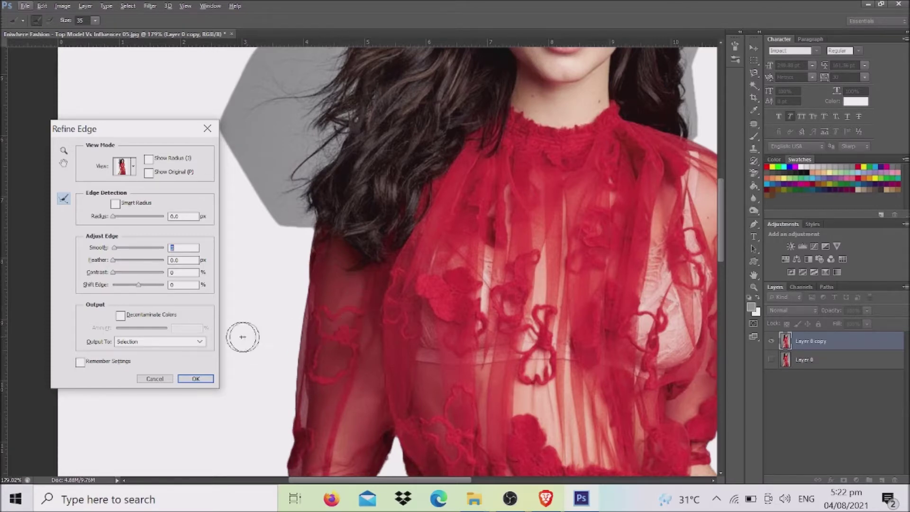
pyautogui.click(191, 380)
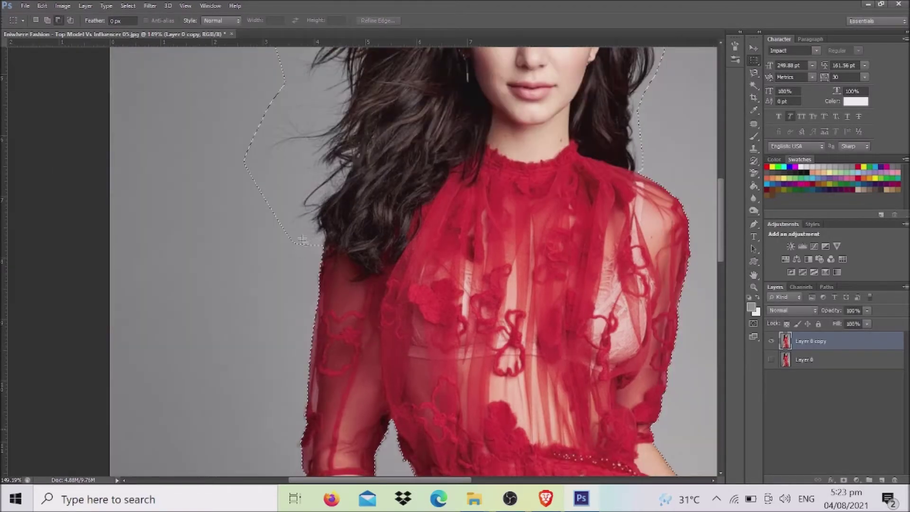
# Reset default black/white colours and add a layer mask to Layer 0 copy from the selection.
pyautogui.scroll(-1, 433, 320)
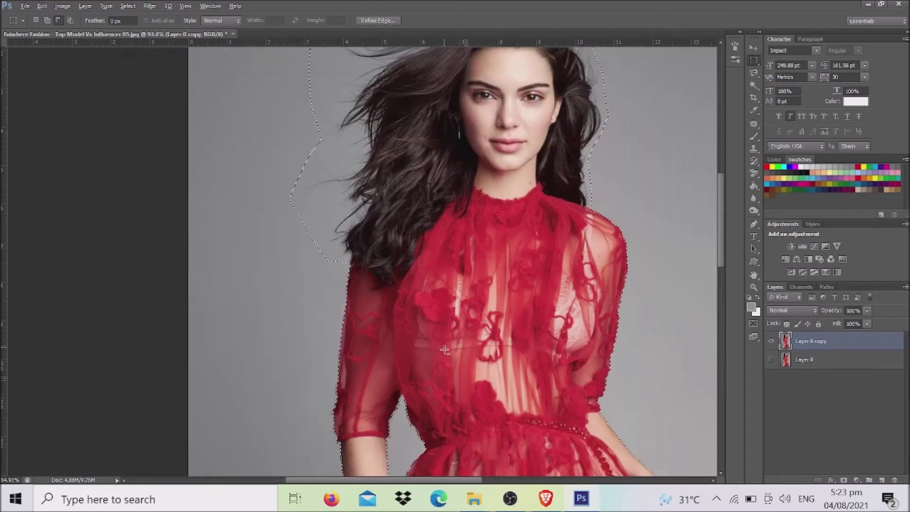
pyautogui.scroll(-1, 444, 346)
pyautogui.scroll(-1, 444, 351)
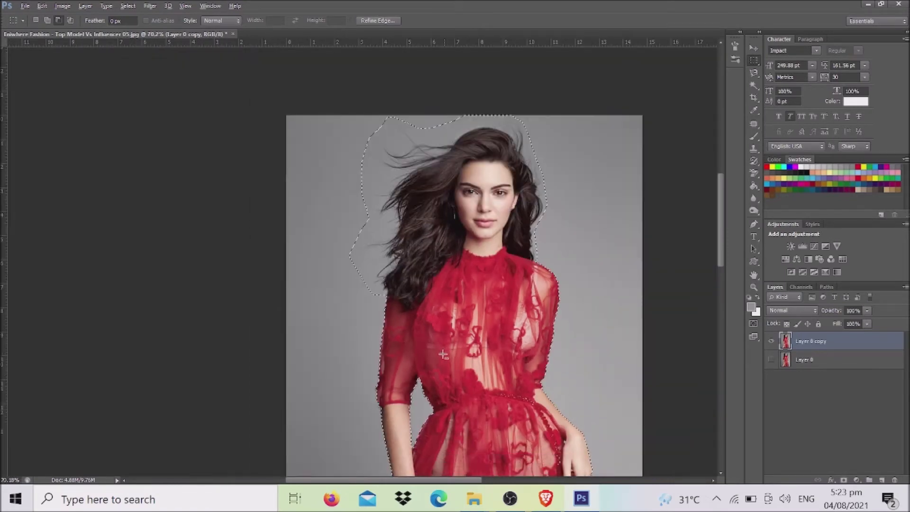
pyautogui.scroll(-1, 443, 355)
pyautogui.scroll(-1, 568, 336)
pyautogui.scroll(-1, 569, 336)
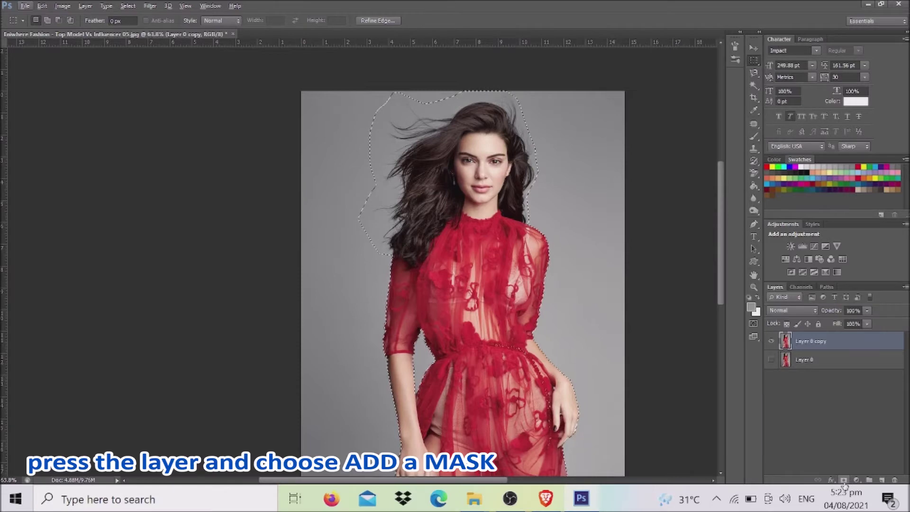
pyautogui.click(844, 480)
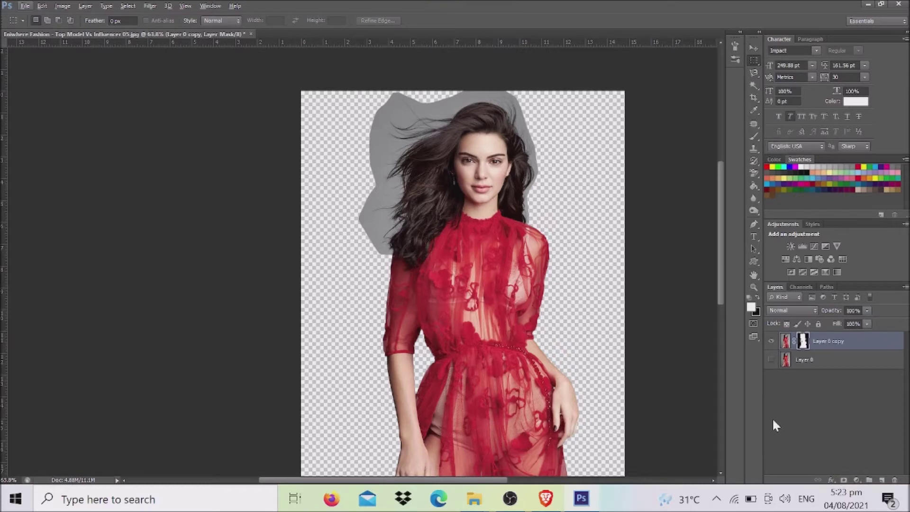
pyautogui.hotkey('ctrl', 'z')
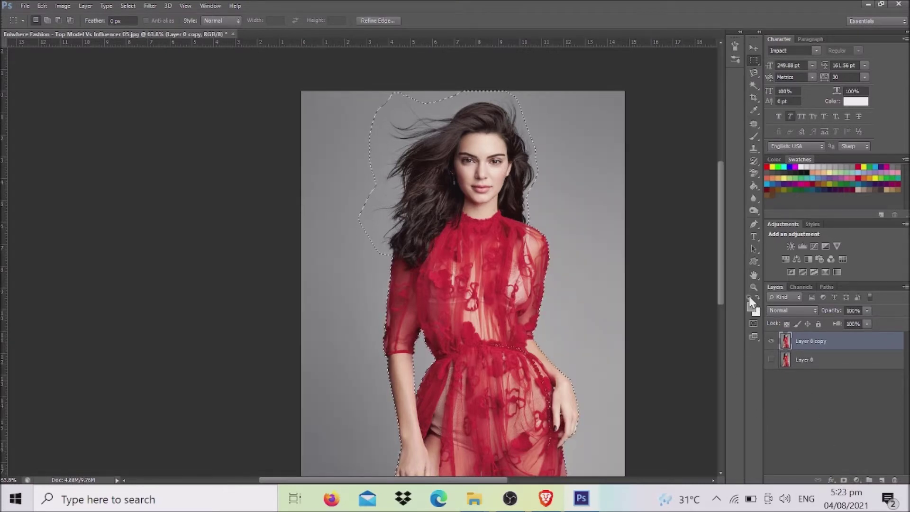
pyautogui.click(750, 302)
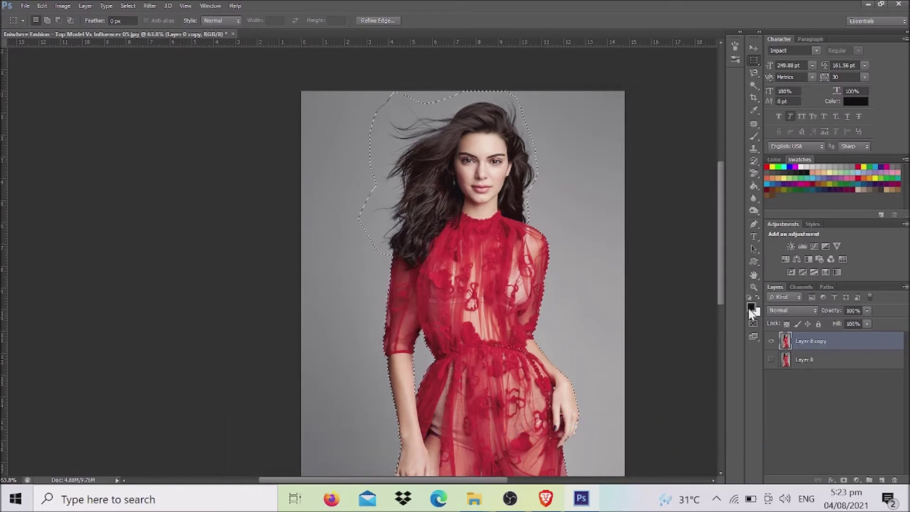
pyautogui.click(843, 480)
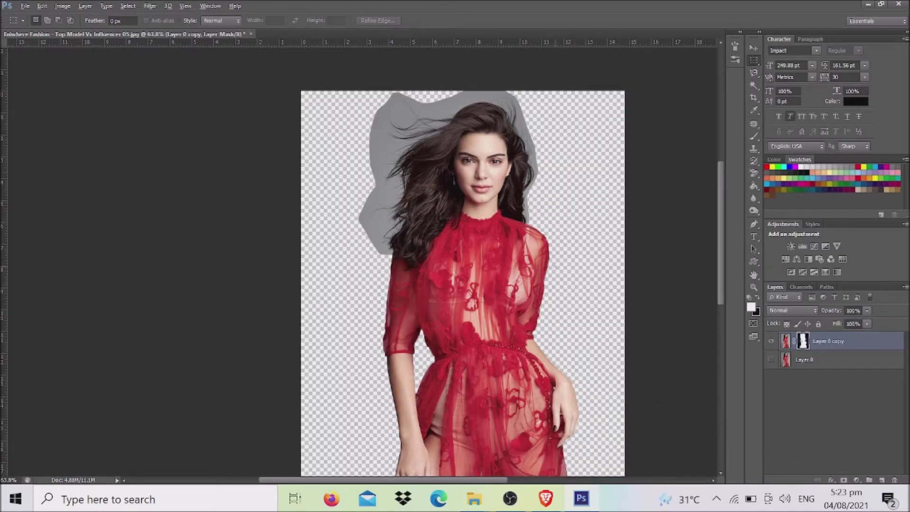
# Zoom to 174% on the model's face and hair edge, then pick the Brush tool.
pyautogui.scroll(1, 537, 282)
pyautogui.scroll(1, 535, 282)
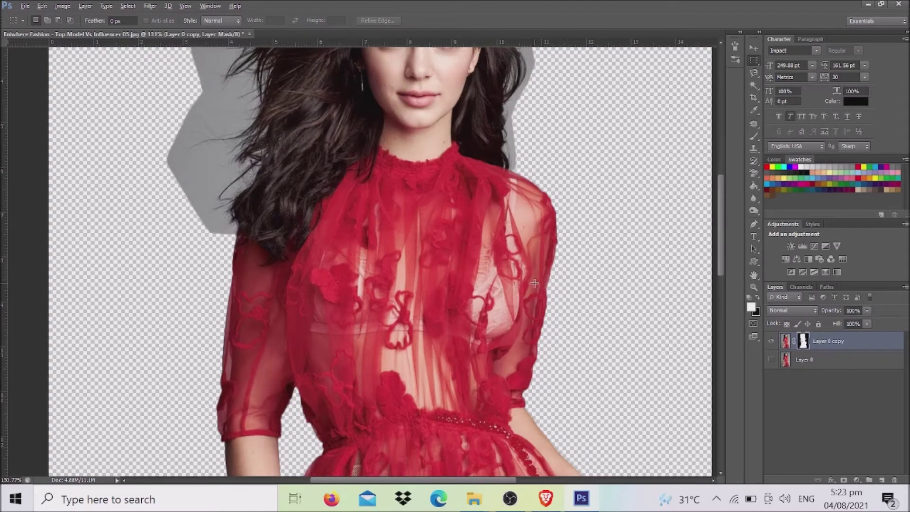
pyautogui.scroll(1, 534, 283)
pyautogui.scroll(1, 533, 283)
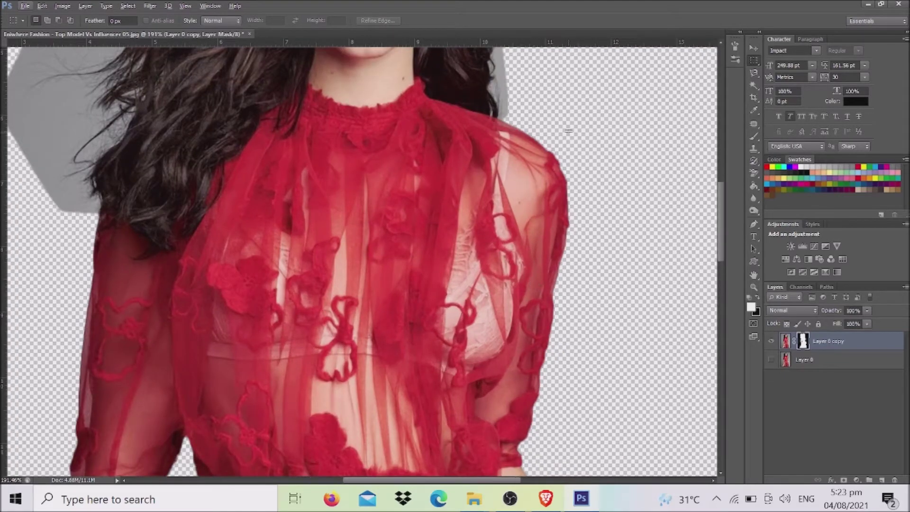
pyautogui.moveTo(561, 117); pyautogui.dragTo(585, 339)
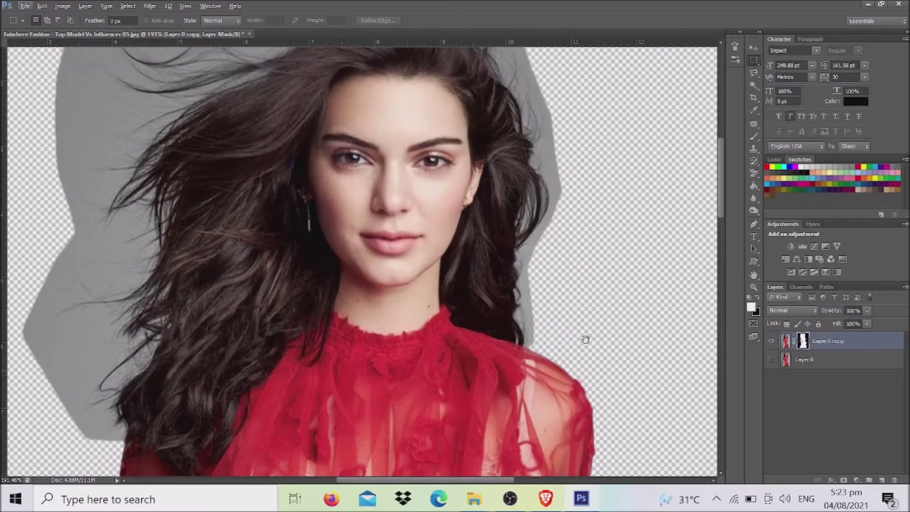
pyautogui.scroll(-1, 560, 286)
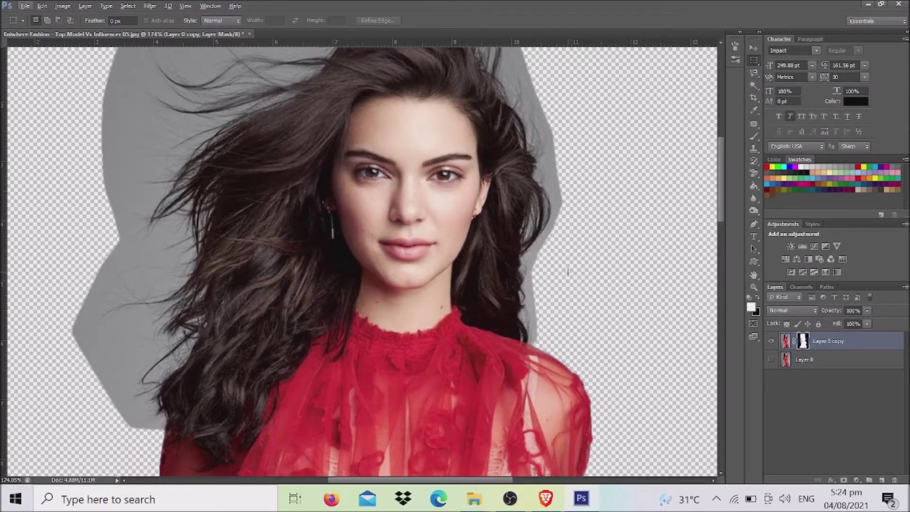
pyautogui.scroll(2, 567, 273)
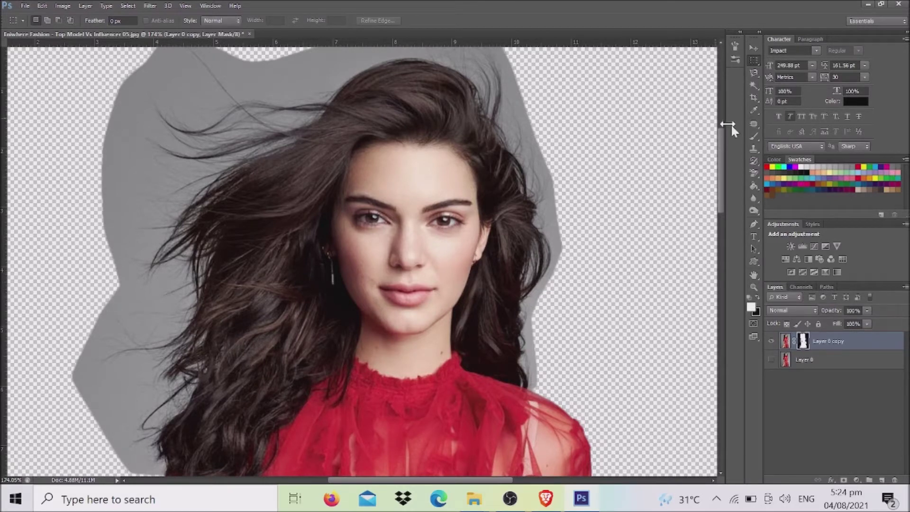
pyautogui.click(751, 138)
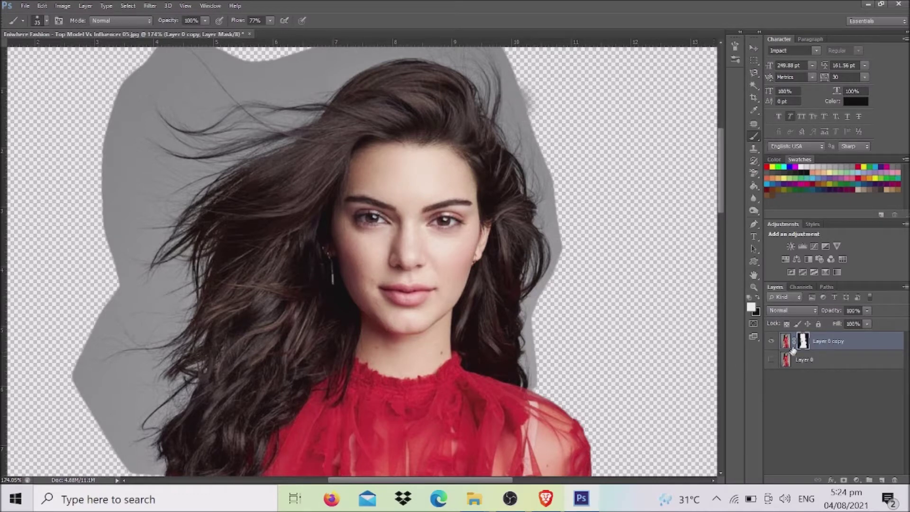
# Try painting black on the mask along the hair fringe, then undo the stroke.
pyautogui.click(757, 296)
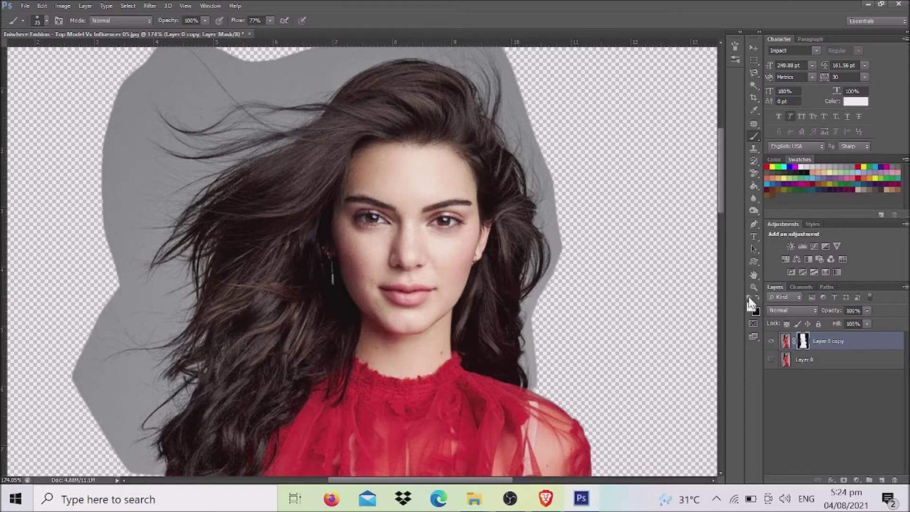
pyautogui.click(758, 297)
pyautogui.moveTo(567, 204)
pyautogui.mouseDown()
pyautogui.moveTo(562, 269)
pyautogui.moveTo(540, 322)
pyautogui.mouseUp()
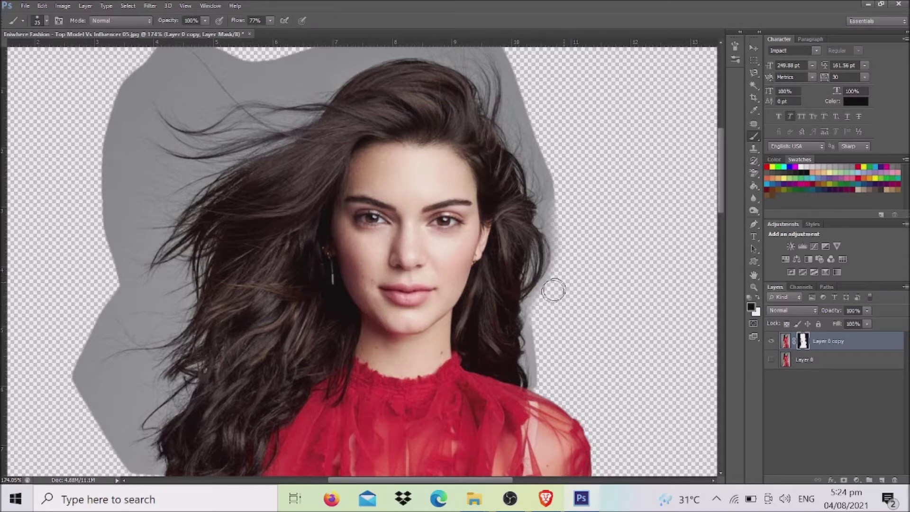
pyautogui.hotkey('ctrl', 'z')
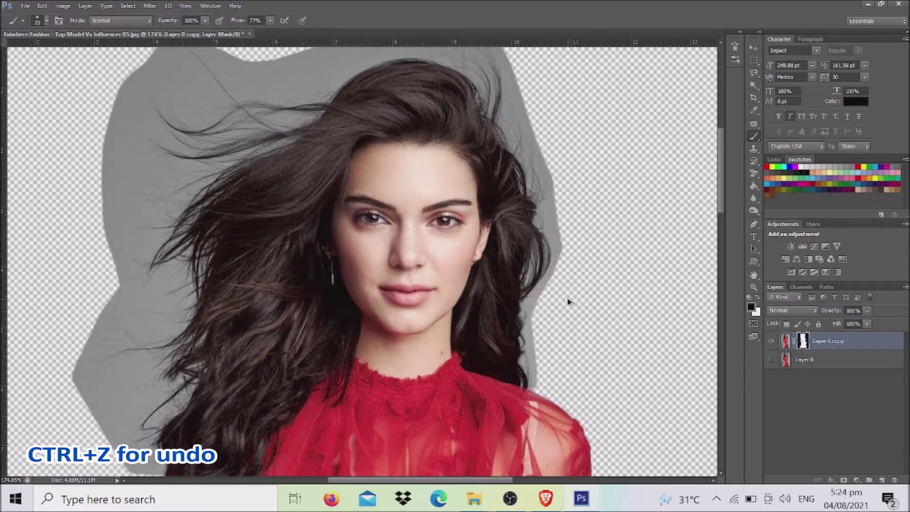
# Re-apply the layer mask, target the layer's pixels, and choose the Background Eraser tool.
pyautogui.hotkey('ctrl', 'alt', 'z')
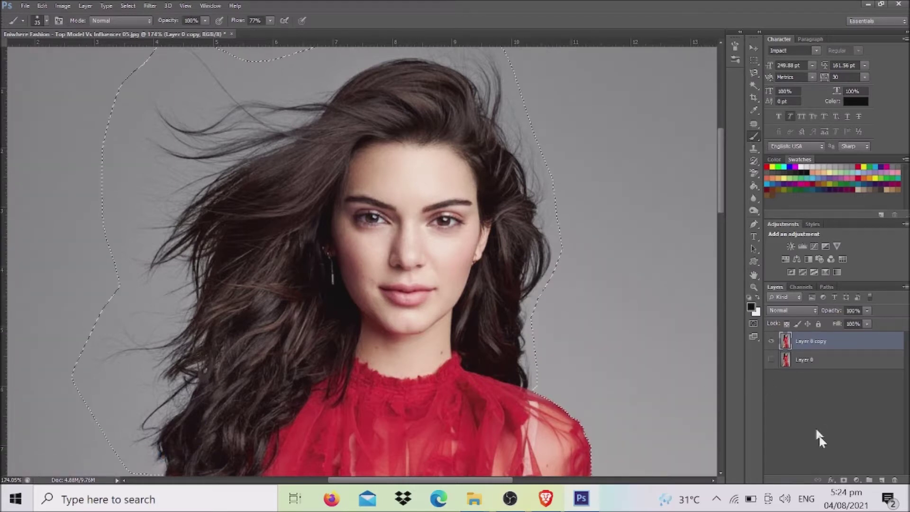
pyautogui.click(844, 479)
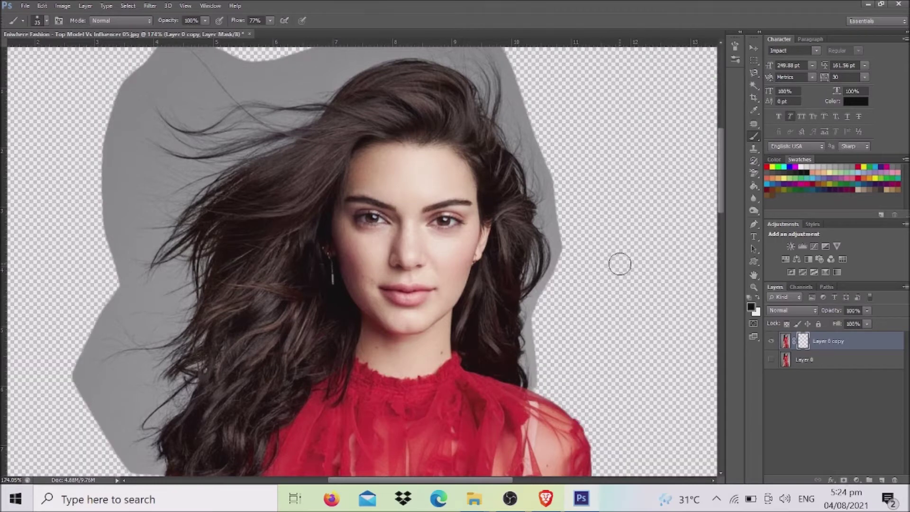
pyautogui.click(785, 343)
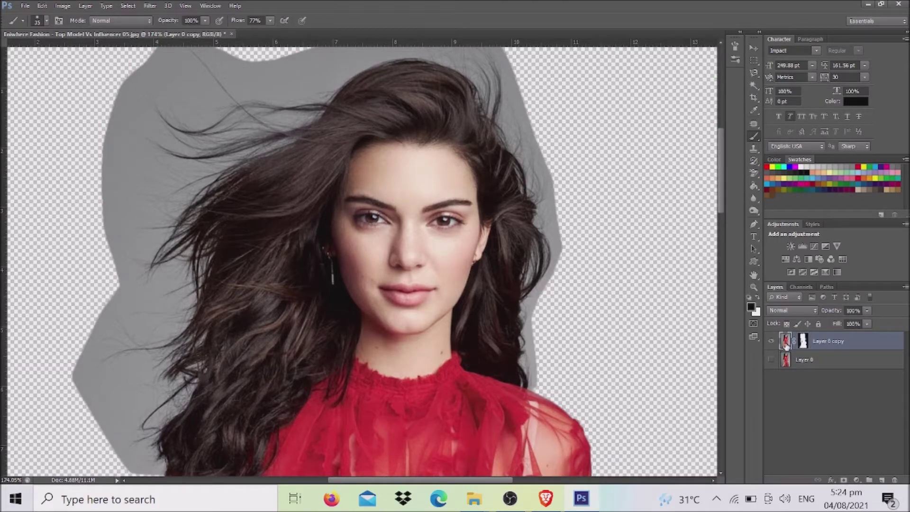
pyautogui.click(756, 172)
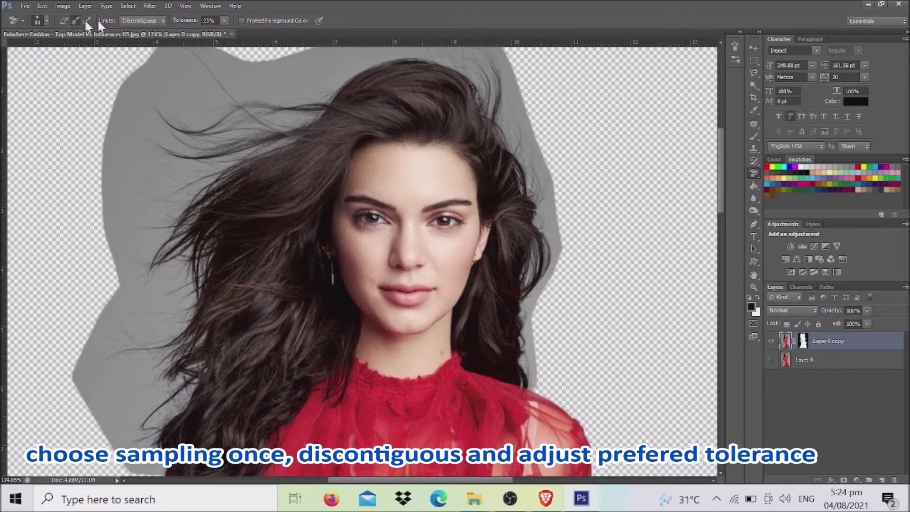
# Set the Background Eraser to Discontiguous at 24% tolerance and sample the grey background.
pyautogui.click(144, 21)
pyautogui.click(223, 22)
pyautogui.moveTo(223, 31); pyautogui.dragTo(223, 32)
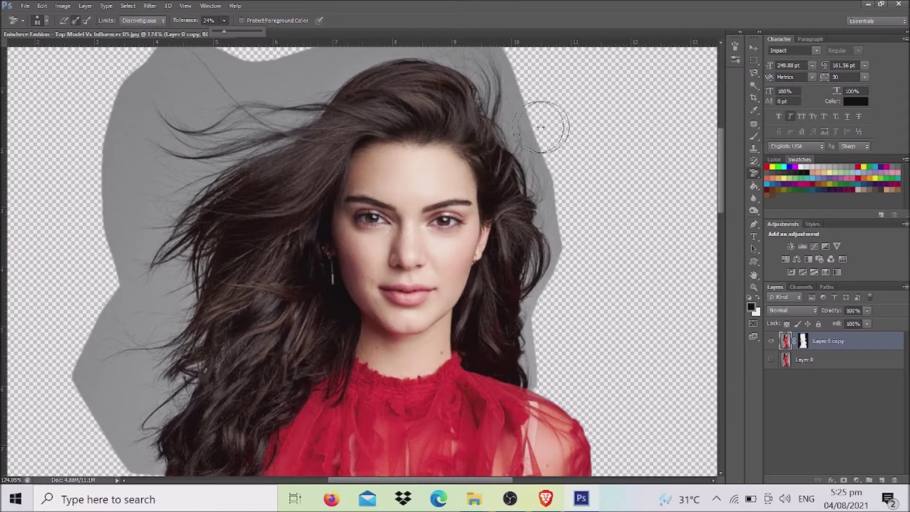
pyautogui.moveTo(720, 141); pyautogui.dragTo(722, 113)
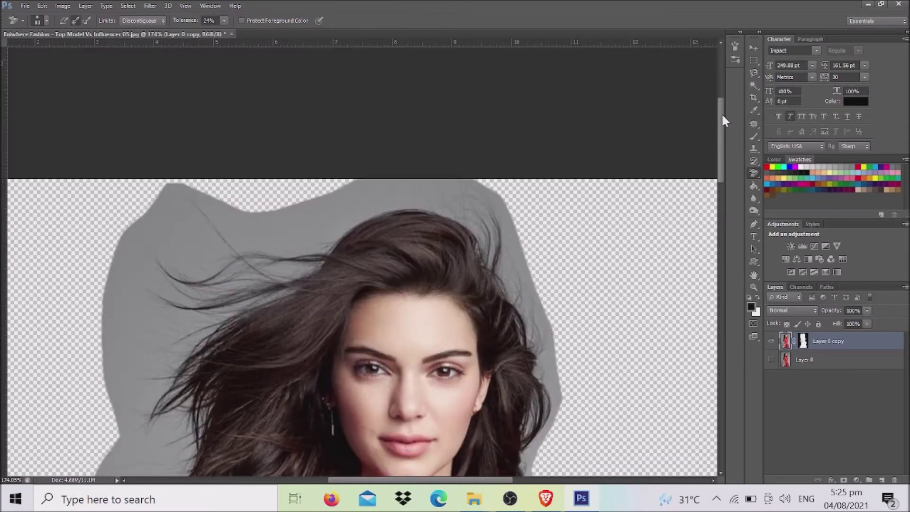
pyautogui.keyDown('alt'); pyautogui.click(551, 355); pyautogui.keyUp('alt')
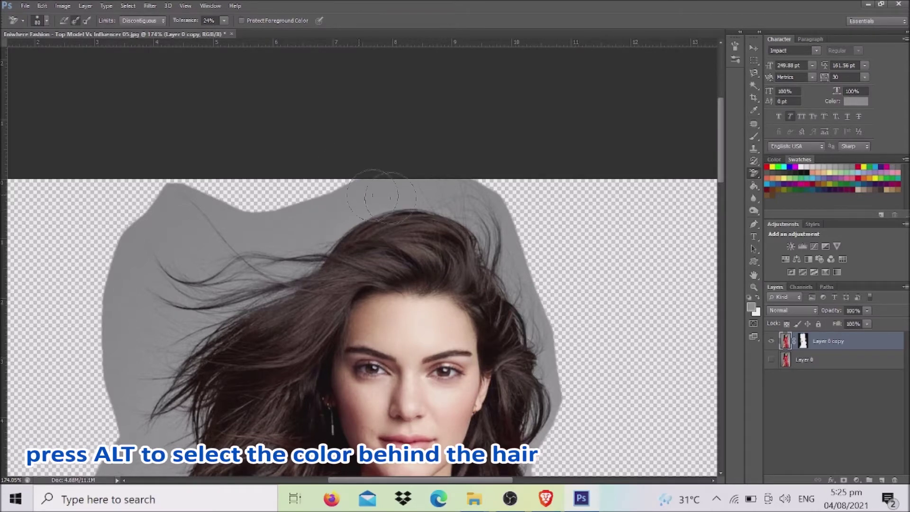
# Erase the grey background along the right edge of the hair, top to bottom.
pyautogui.scroll(-2, 587, 327)
pyautogui.scroll(-1, 586, 340)
pyautogui.scroll(-1, 588, 341)
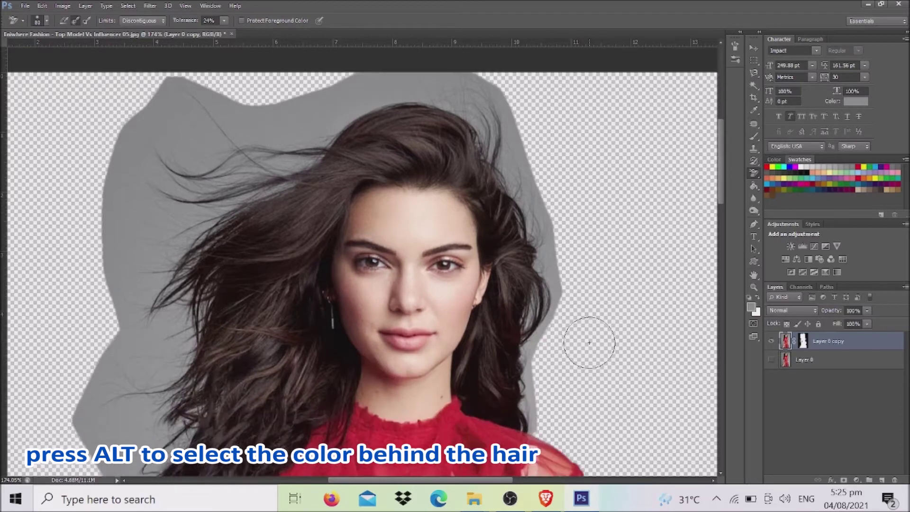
pyautogui.scroll(-1, 585, 339)
pyautogui.scroll(-1, 569, 265)
pyautogui.moveTo(551, 230)
pyautogui.mouseDown()
pyautogui.moveTo(557, 271)
pyautogui.moveTo(545, 308)
pyautogui.mouseUp()
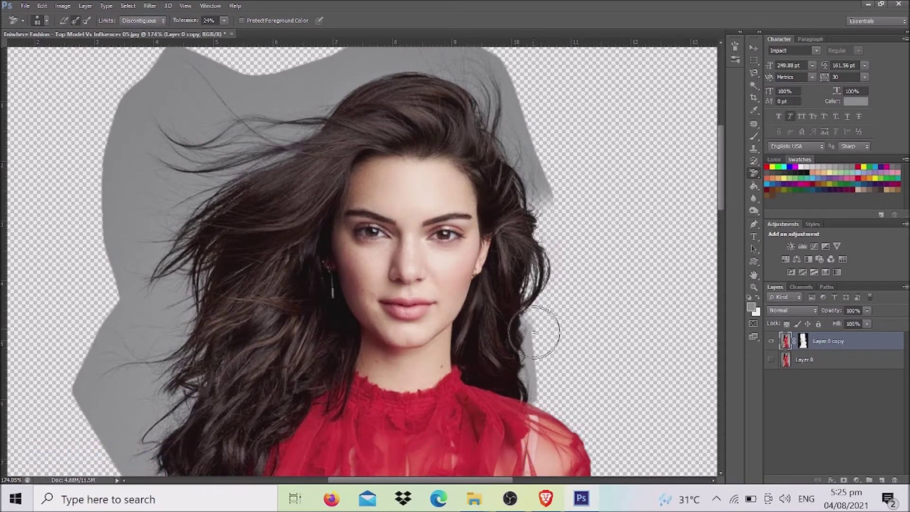
pyautogui.moveTo(531, 335)
pyautogui.mouseDown()
pyautogui.moveTo(540, 368)
pyautogui.moveTo(534, 394)
pyautogui.mouseUp()
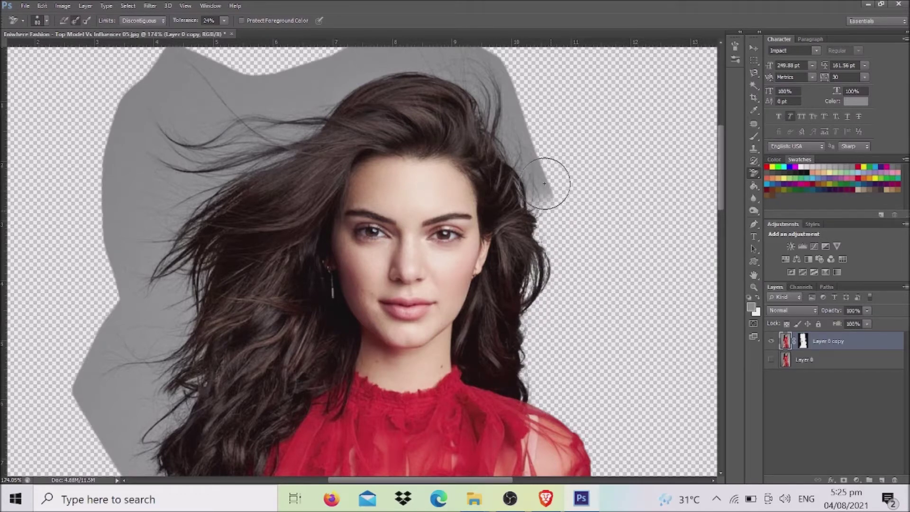
pyautogui.moveTo(541, 177)
pyautogui.mouseDown()
pyautogui.moveTo(503, 74)
pyautogui.moveTo(539, 163)
pyautogui.mouseUp()
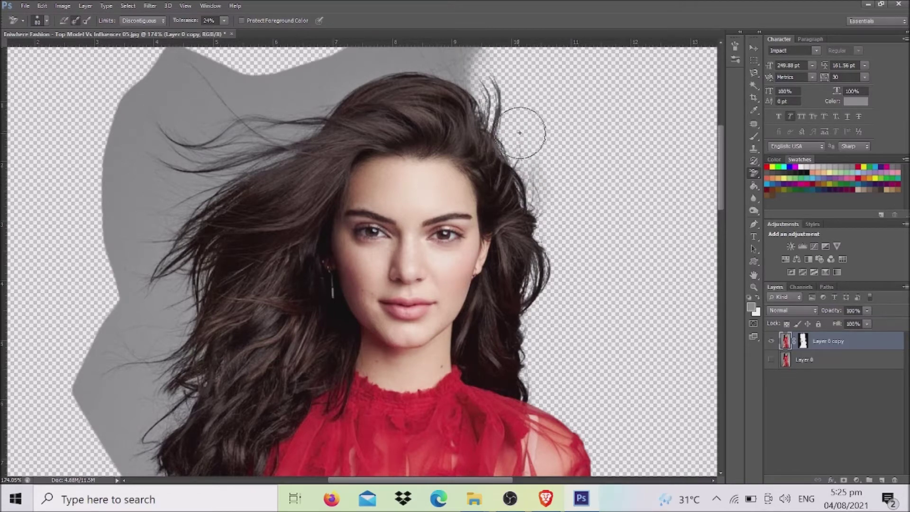
pyautogui.moveTo(540, 163); pyautogui.dragTo(504, 108)
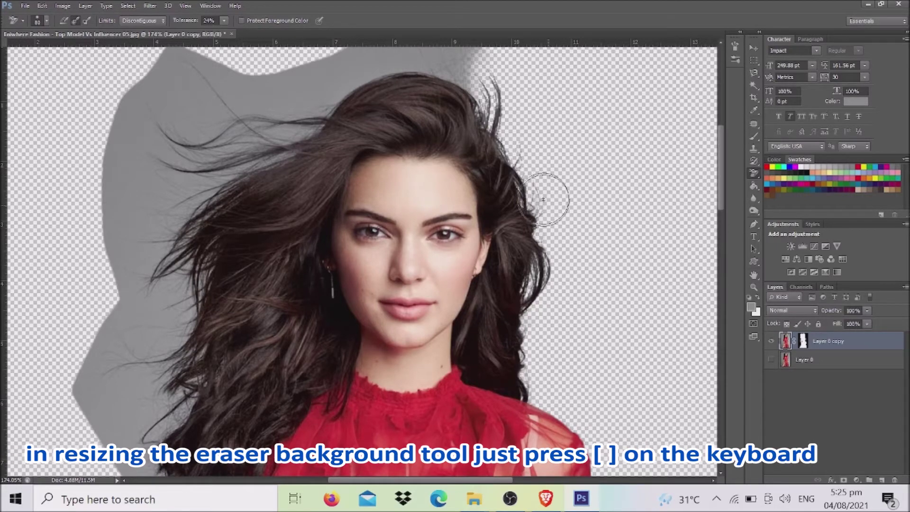
# Erase the grey background above the hair and around its top-left strands.
pyautogui.scroll(3, 493, 105)
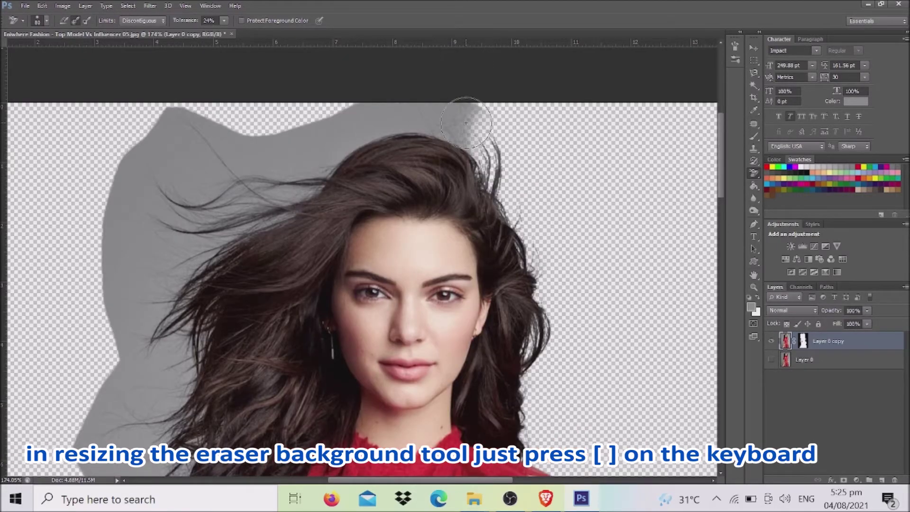
pyautogui.moveTo(443, 121); pyautogui.dragTo(482, 126)
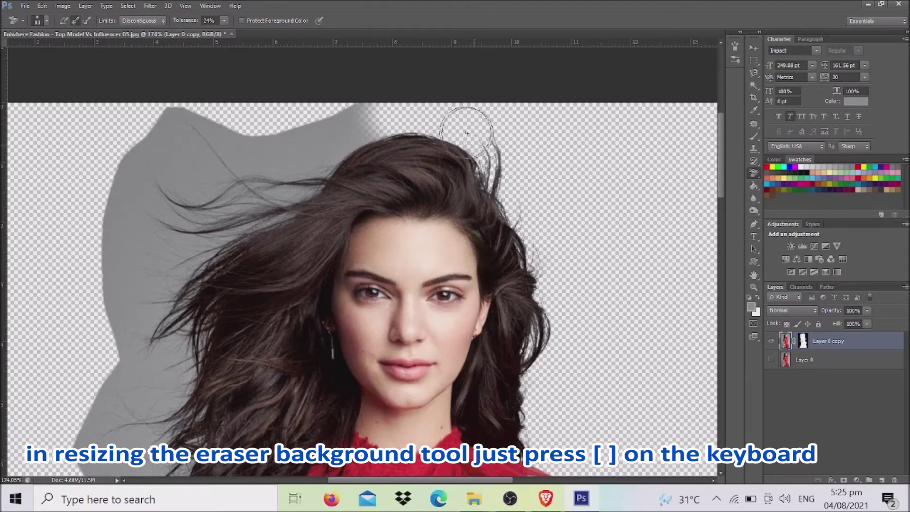
pyautogui.moveTo(392, 108); pyautogui.dragTo(383, 111)
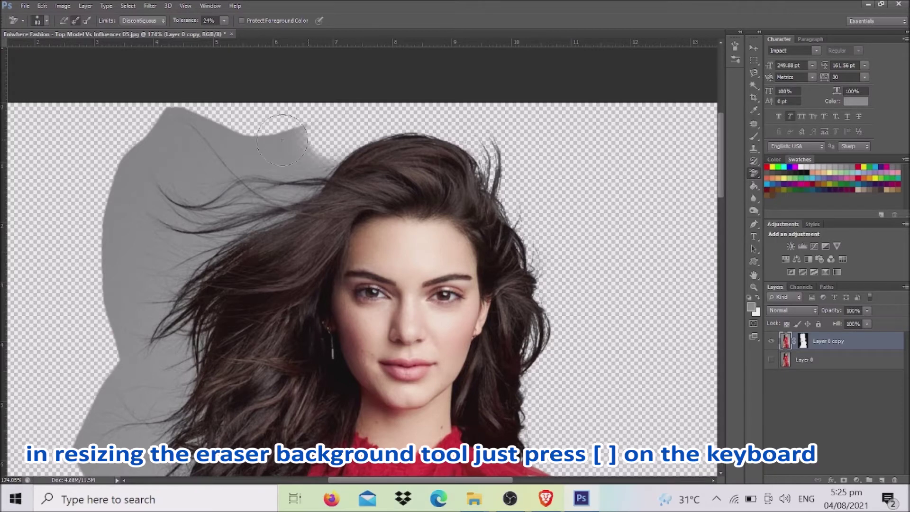
pyautogui.moveTo(151, 128)
pyautogui.mouseDown()
pyautogui.moveTo(209, 168)
pyautogui.moveTo(188, 142)
pyautogui.moveTo(204, 178)
pyautogui.moveTo(248, 146)
pyautogui.moveTo(274, 163)
pyautogui.moveTo(294, 157)
pyautogui.moveTo(318, 165)
pyautogui.moveTo(252, 160)
pyautogui.mouseUp()
pyautogui.moveTo(298, 137); pyautogui.dragTo(284, 133)
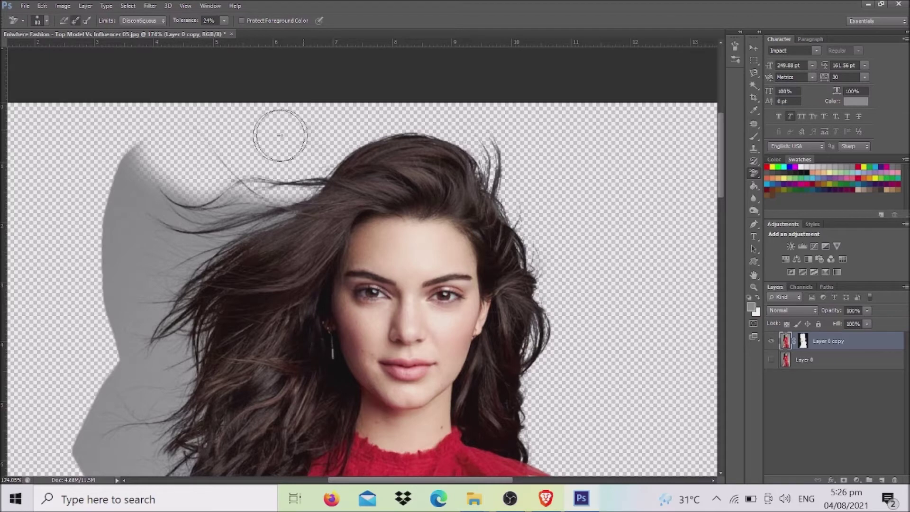
pyautogui.moveTo(237, 189)
pyautogui.mouseDown()
pyautogui.moveTo(243, 194)
pyautogui.moveTo(142, 157)
pyautogui.moveTo(123, 189)
pyautogui.mouseUp()
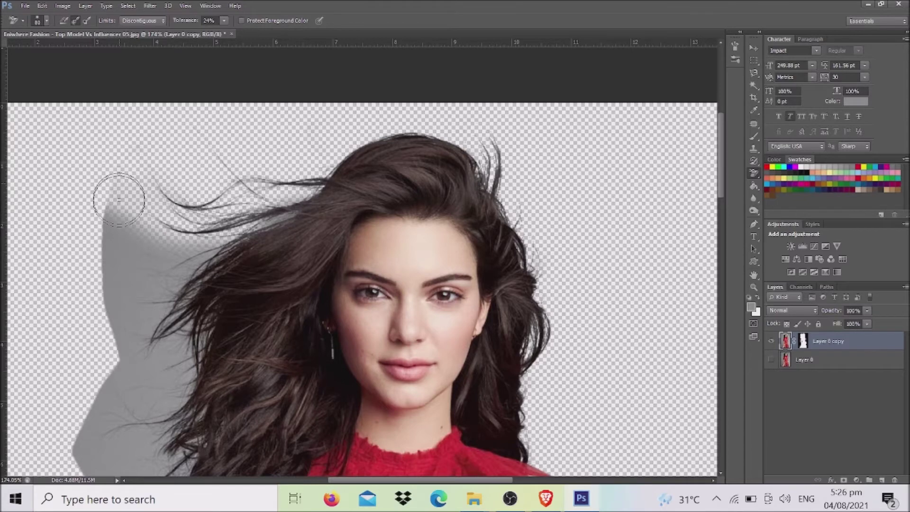
pyautogui.moveTo(119, 250)
pyautogui.mouseDown()
pyautogui.moveTo(190, 248)
pyautogui.moveTo(173, 215)
pyautogui.moveTo(278, 216)
pyautogui.mouseUp()
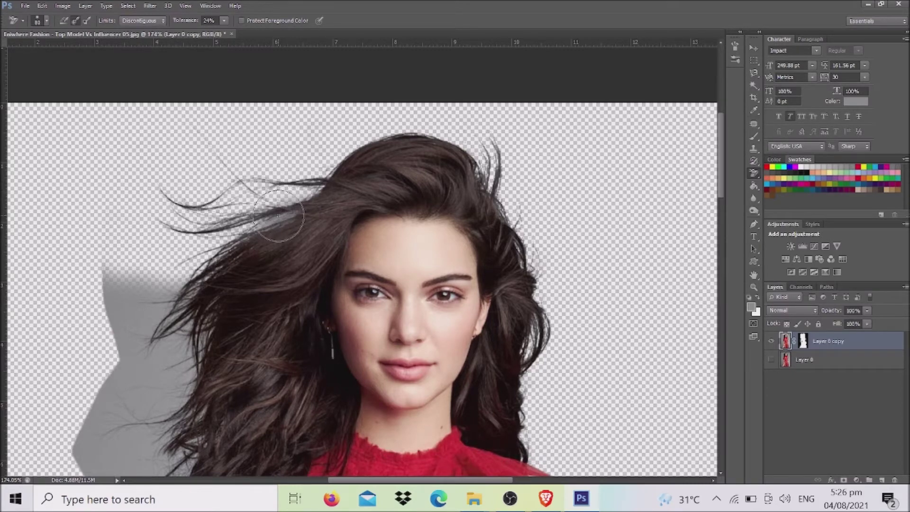
# With a smaller eraser, clear the grey shadow patch beside the left hair edge.
pyautogui.moveTo(278, 216)
pyautogui.mouseDown()
pyautogui.moveTo(126, 279)
pyautogui.moveTo(112, 312)
pyautogui.moveTo(156, 360)
pyautogui.moveTo(163, 338)
pyautogui.mouseUp()
pyautogui.press('[')
pyautogui.press('[')
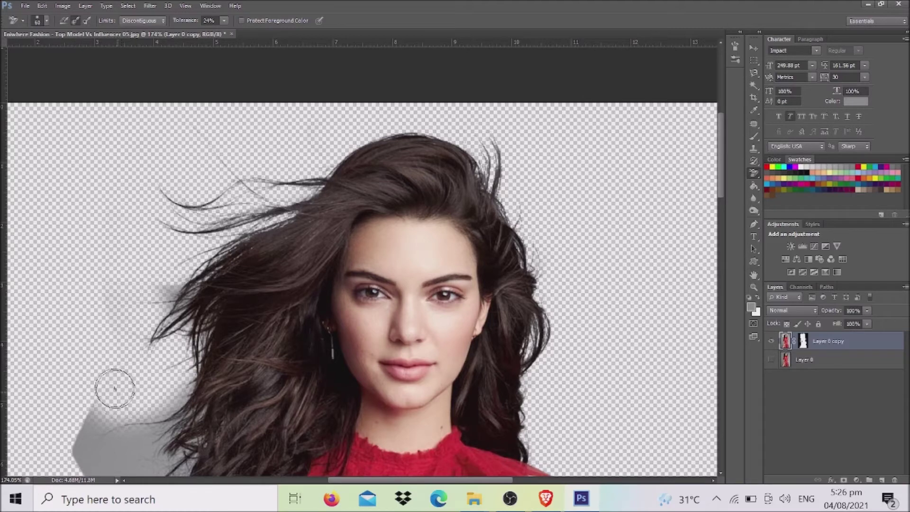
pyautogui.moveTo(115, 389)
pyautogui.mouseDown()
pyautogui.moveTo(157, 291)
pyautogui.moveTo(172, 321)
pyautogui.mouseUp()
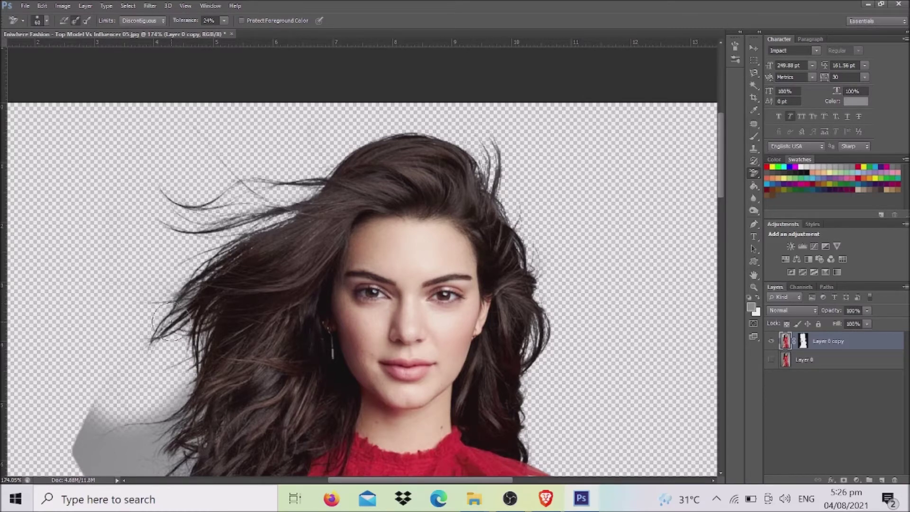
pyautogui.moveTo(169, 318); pyautogui.dragTo(147, 343)
pyautogui.scroll(-2, 111, 301)
pyautogui.scroll(-2, 105, 315)
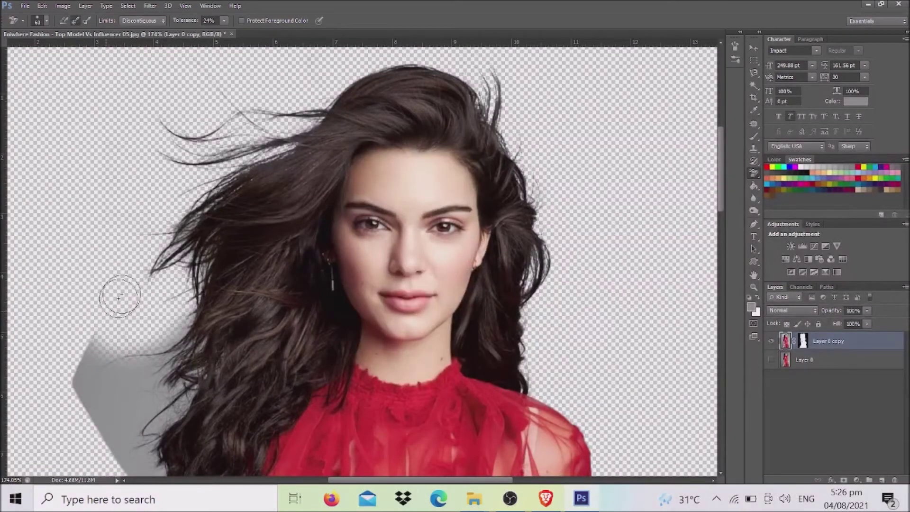
pyautogui.moveTo(97, 343)
pyautogui.mouseDown()
pyautogui.moveTo(81, 382)
pyautogui.moveTo(150, 364)
pyautogui.moveTo(121, 369)
pyautogui.moveTo(146, 329)
pyautogui.moveTo(166, 333)
pyautogui.mouseUp()
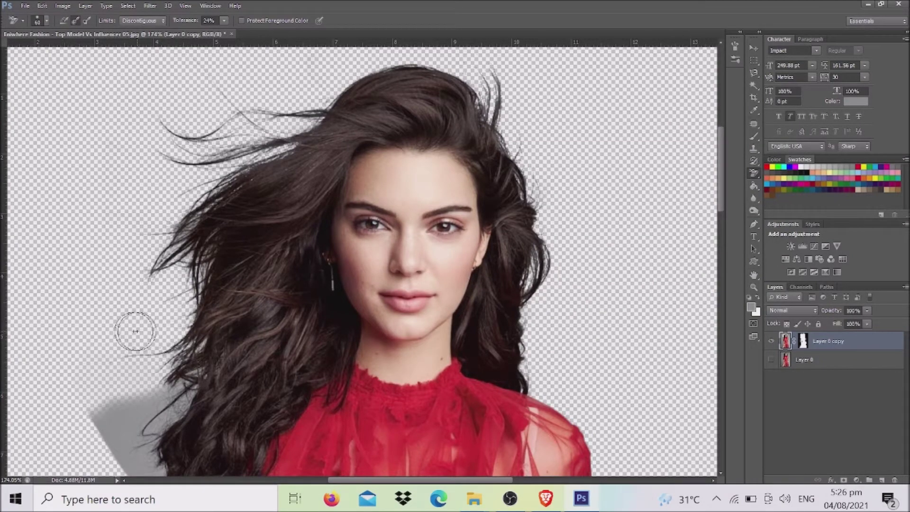
pyautogui.scroll(-2, 97, 353)
pyautogui.moveTo(96, 371)
pyautogui.mouseDown()
pyautogui.moveTo(162, 352)
pyautogui.moveTo(151, 384)
pyautogui.mouseUp()
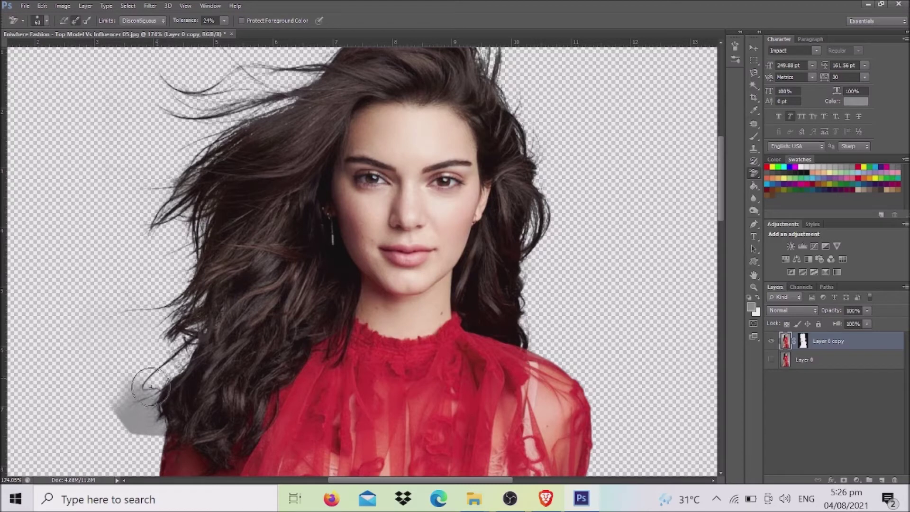
pyautogui.moveTo(127, 396)
pyautogui.mouseDown()
pyautogui.moveTo(132, 382)
pyautogui.moveTo(126, 412)
pyautogui.moveTo(151, 403)
pyautogui.moveTo(154, 425)
pyautogui.moveTo(127, 391)
pyautogui.moveTo(137, 361)
pyautogui.moveTo(175, 361)
pyautogui.moveTo(155, 328)
pyautogui.moveTo(102, 307)
pyautogui.moveTo(54, 318)
pyautogui.moveTo(149, 277)
pyautogui.moveTo(153, 260)
pyautogui.moveTo(117, 218)
pyautogui.mouseUp()
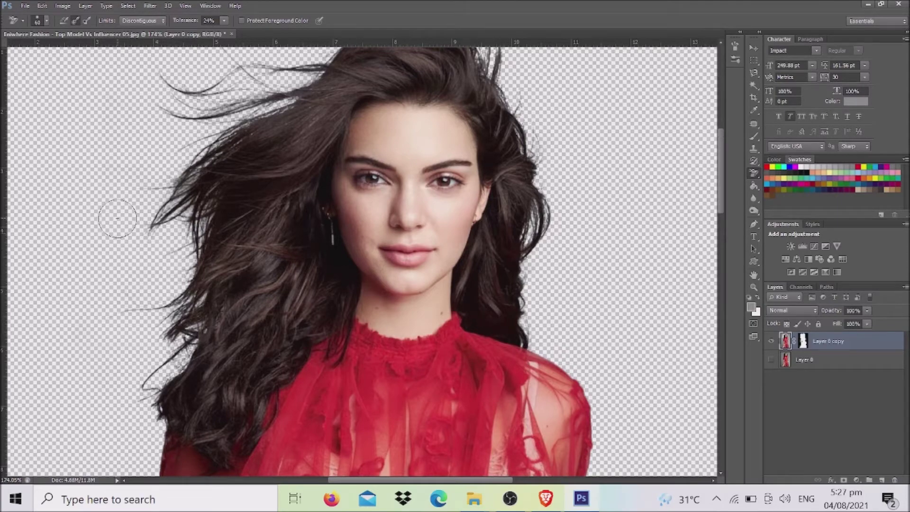
# Zoom out and back in to check the cleaned hair edges.
pyautogui.scroll(2, 117, 217)
pyautogui.scroll(2, 118, 225)
pyautogui.scroll(-2, 118, 225)
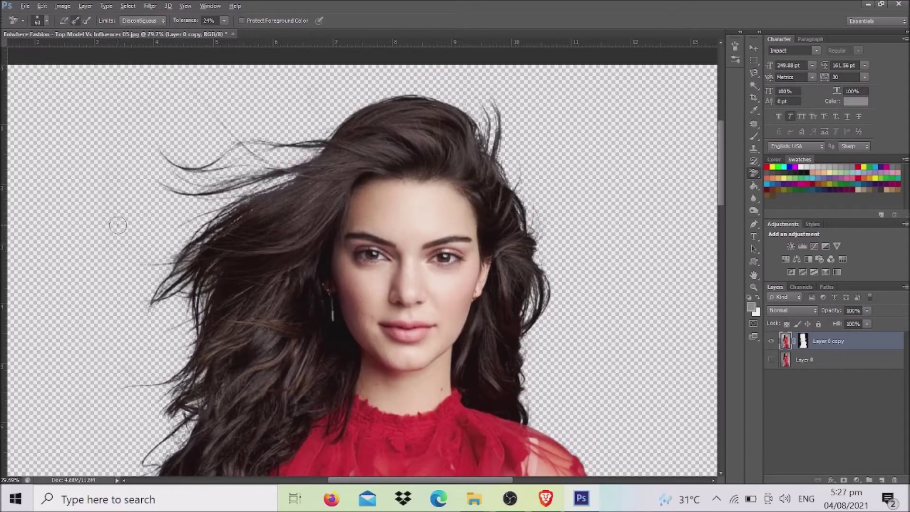
pyautogui.scroll(-3, 119, 223)
pyautogui.scroll(-2, 122, 222)
pyautogui.scroll(3, 122, 221)
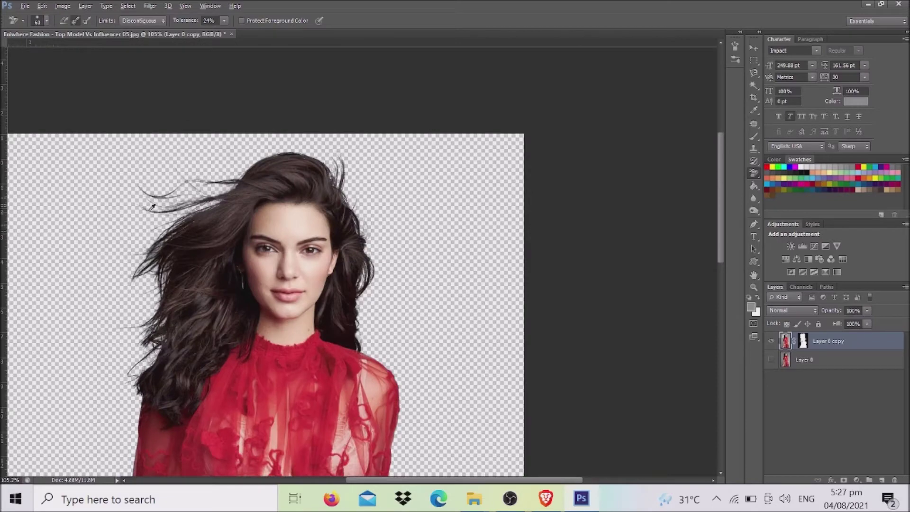
pyautogui.scroll(4, 154, 201)
pyautogui.scroll(2, 154, 201)
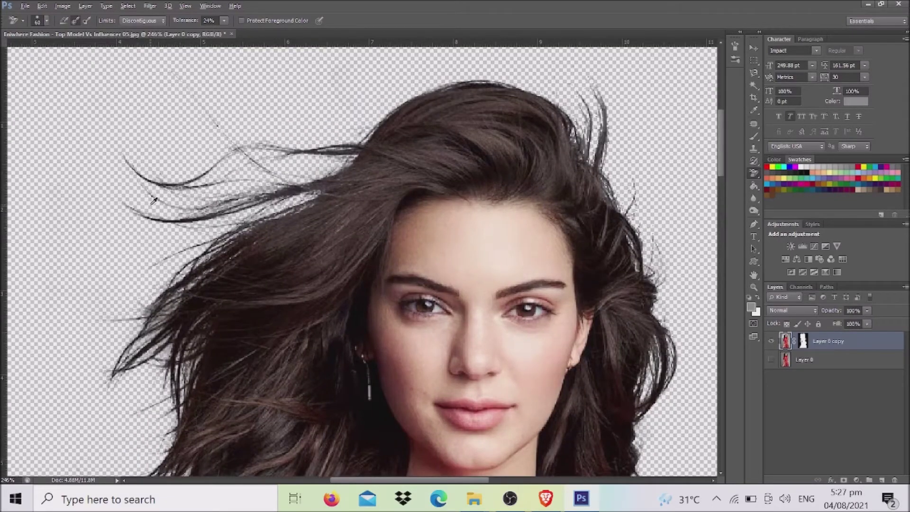
pyautogui.scroll(-1, 154, 201)
pyautogui.scroll(-2, 154, 201)
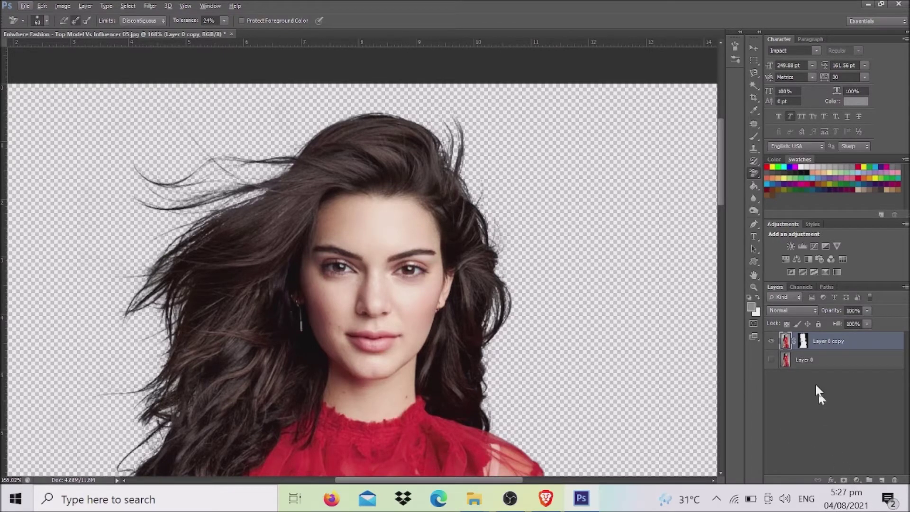
pyautogui.click(811, 366)
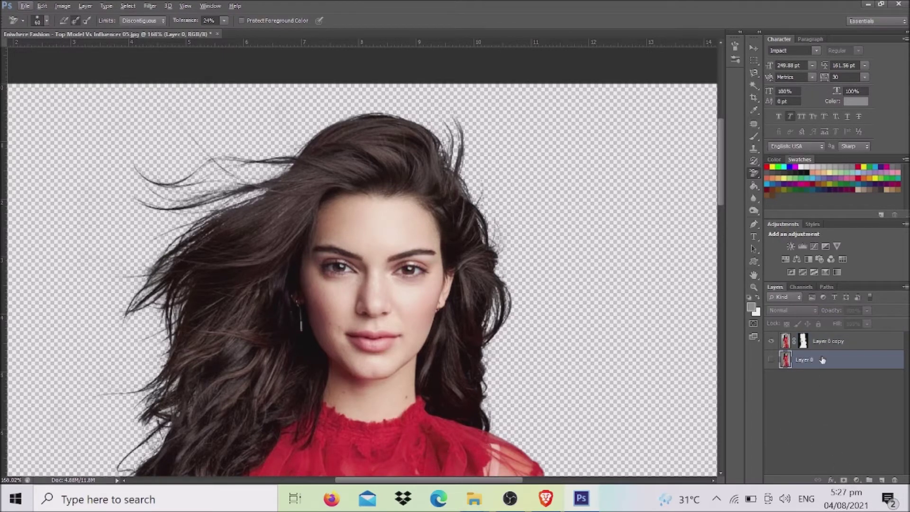
pyautogui.click(843, 480)
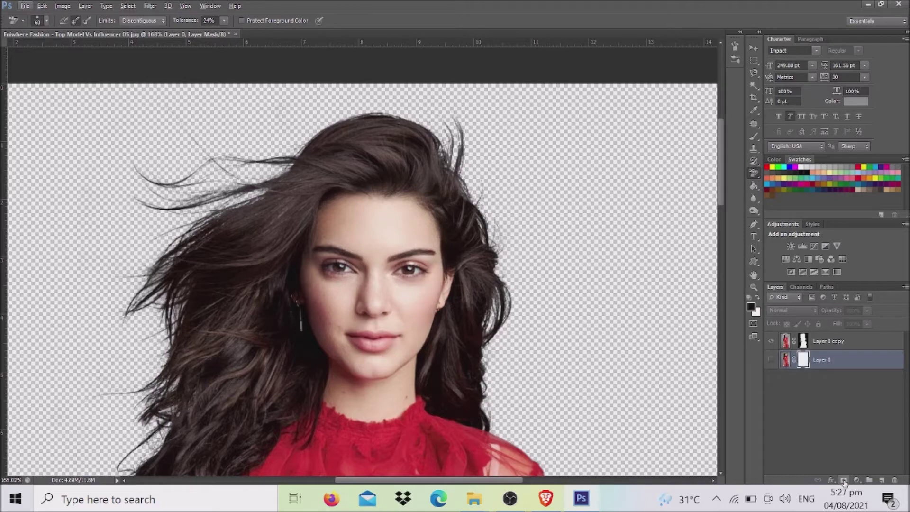
pyautogui.hotkey('ctrl', 'z')
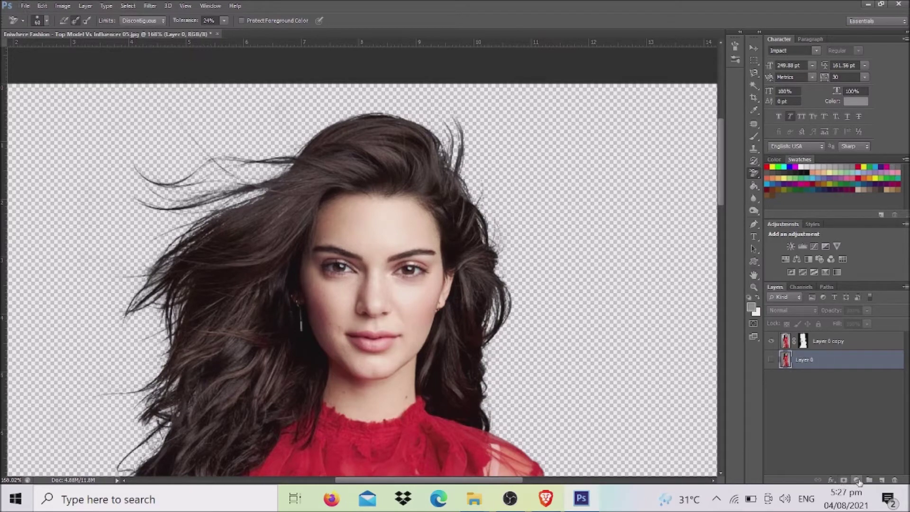
pyautogui.click(859, 480)
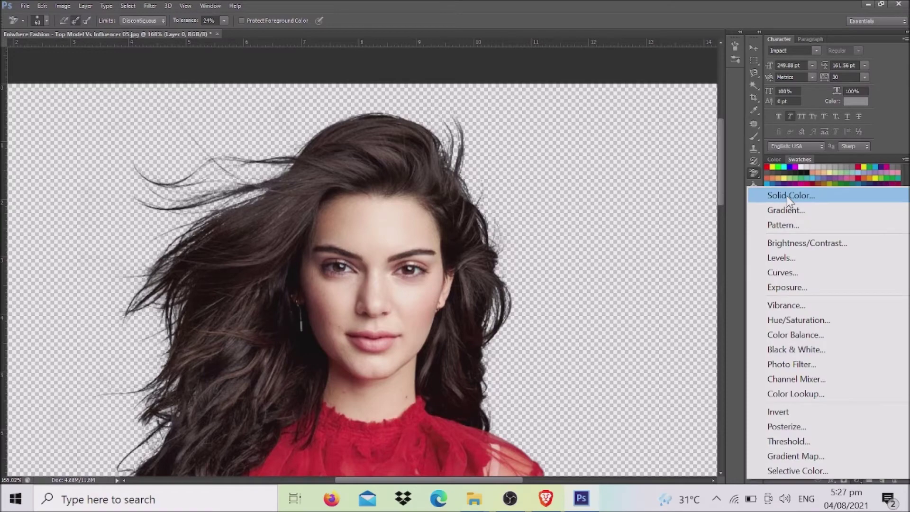
# Add a dark green-grey Solid Color fill layer (around 222a26) behind the cut-out.
pyautogui.click(788, 199)
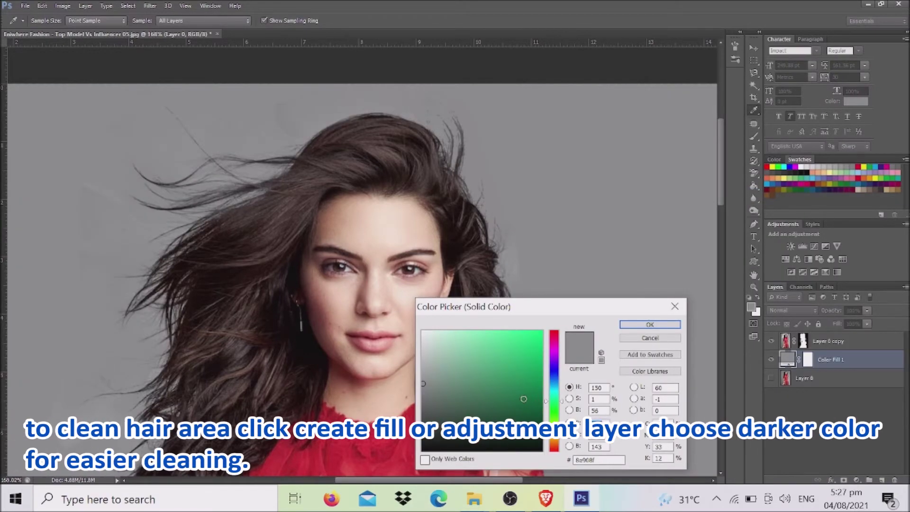
pyautogui.click(433, 415)
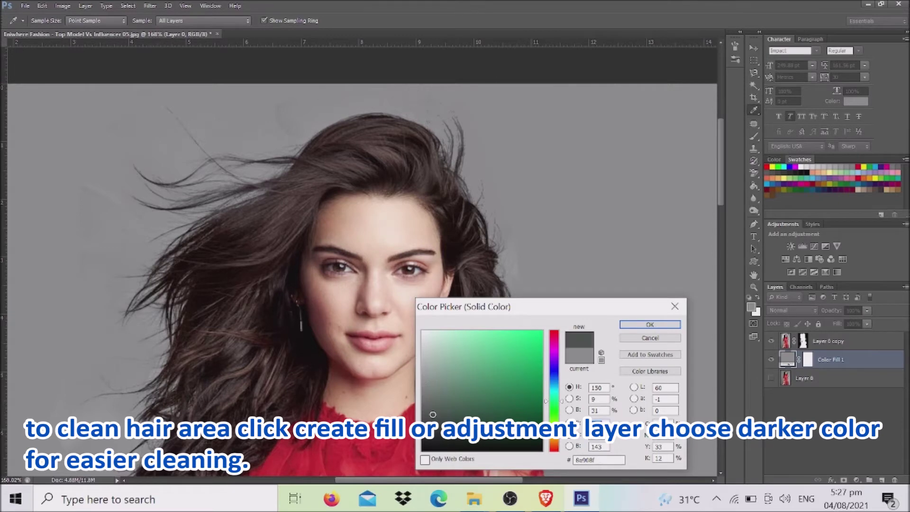
pyautogui.click(441, 434)
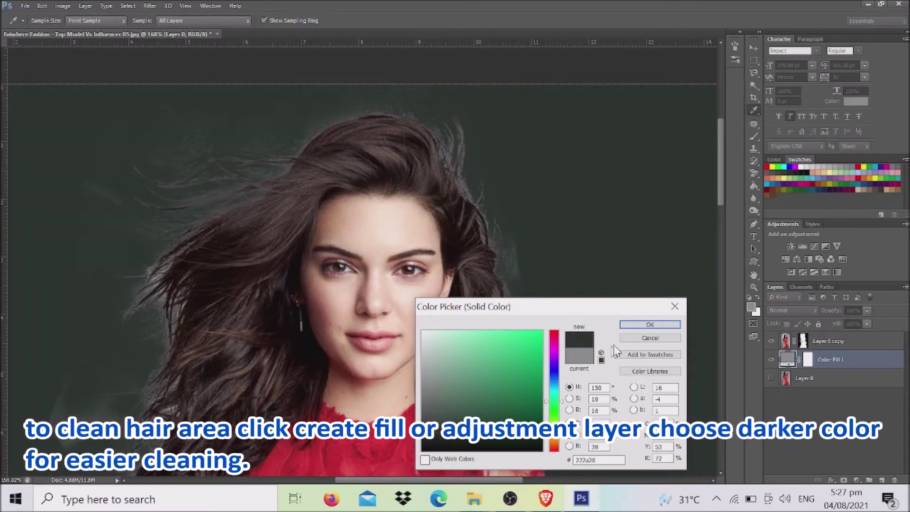
pyautogui.click(650, 325)
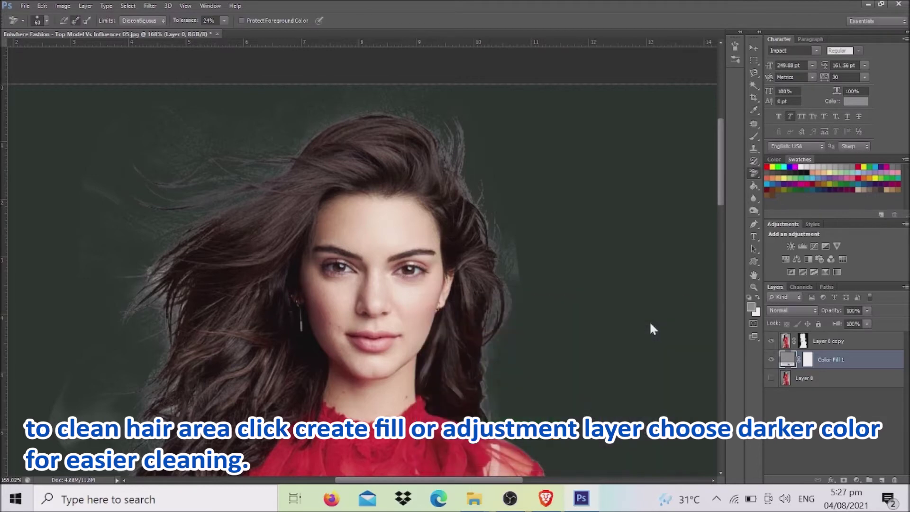
# On Layer 0 copy's mask, paint black over the grey haze right of the hair with a smaller brush.
pyautogui.click(803, 342)
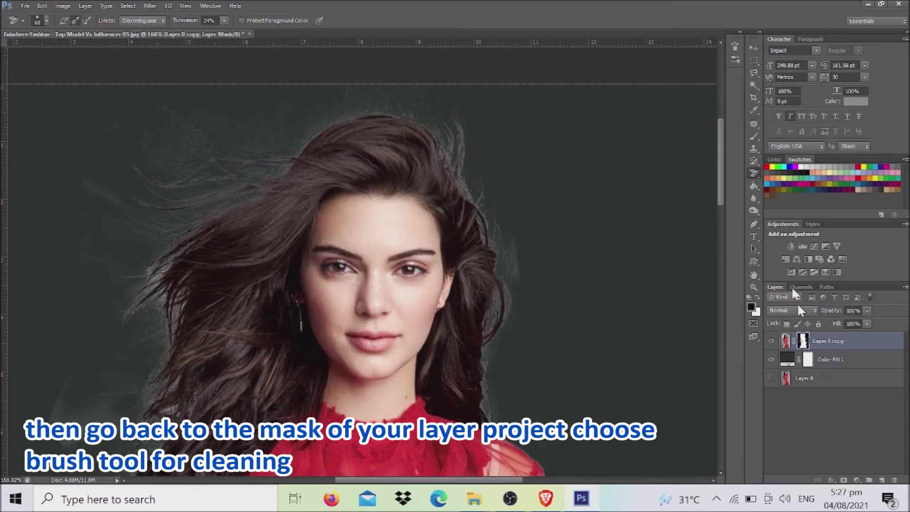
pyautogui.click(754, 137)
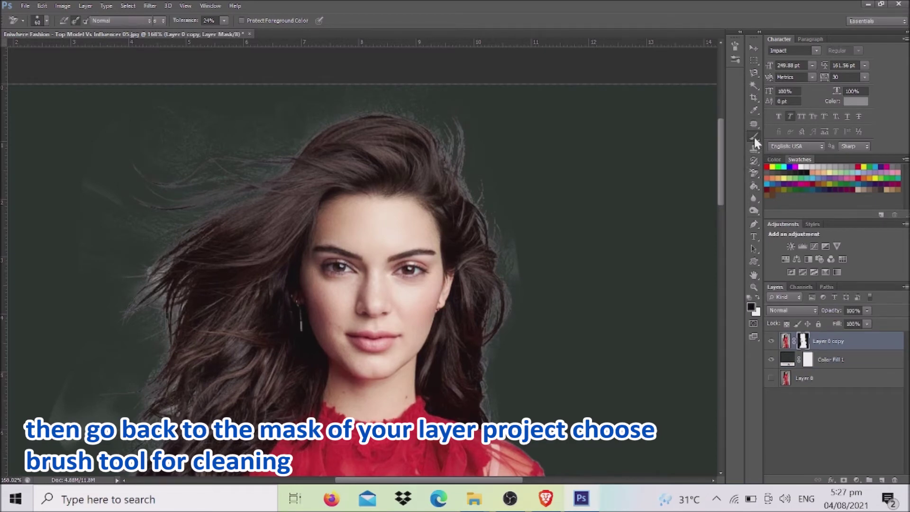
pyautogui.scroll(1, 619, 189)
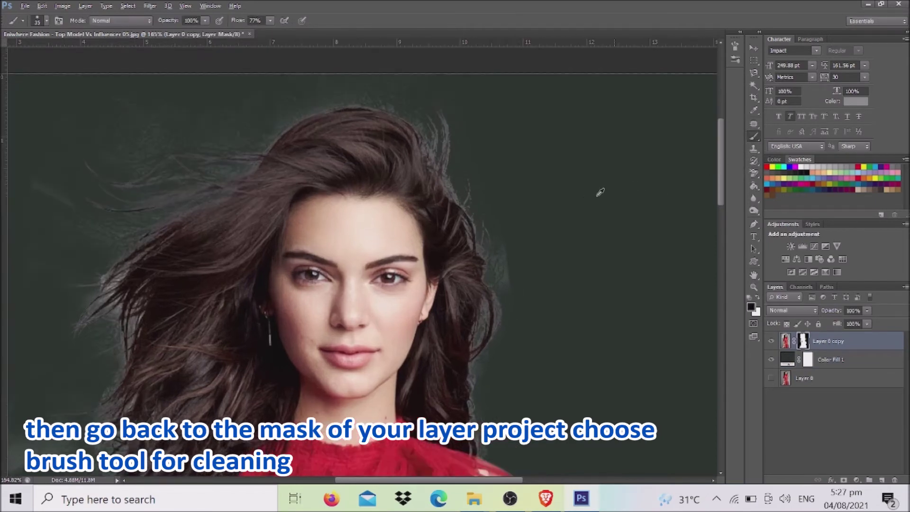
pyautogui.scroll(1, 583, 201)
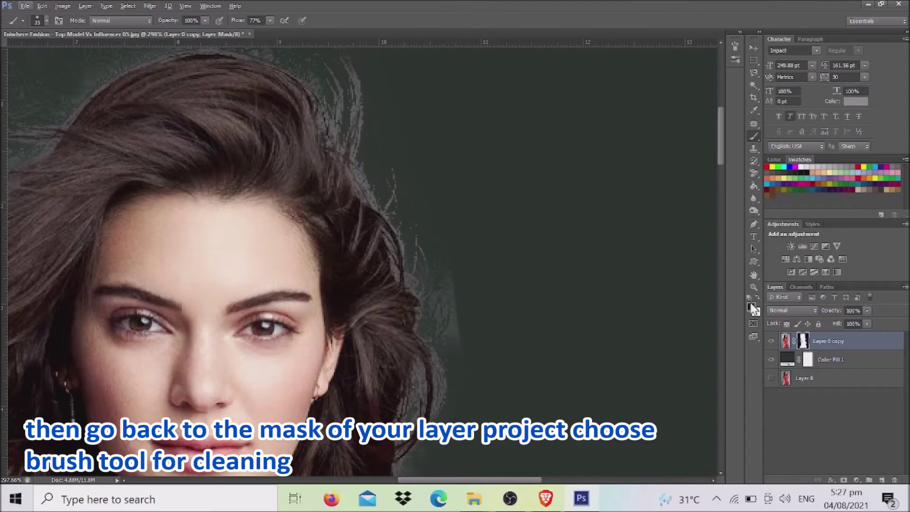
pyautogui.press('[')
pyautogui.press('[')
pyautogui.moveTo(455, 297)
pyautogui.mouseDown()
pyautogui.moveTo(451, 326)
pyautogui.moveTo(455, 336)
pyautogui.moveTo(455, 290)
pyautogui.moveTo(465, 351)
pyautogui.mouseUp()
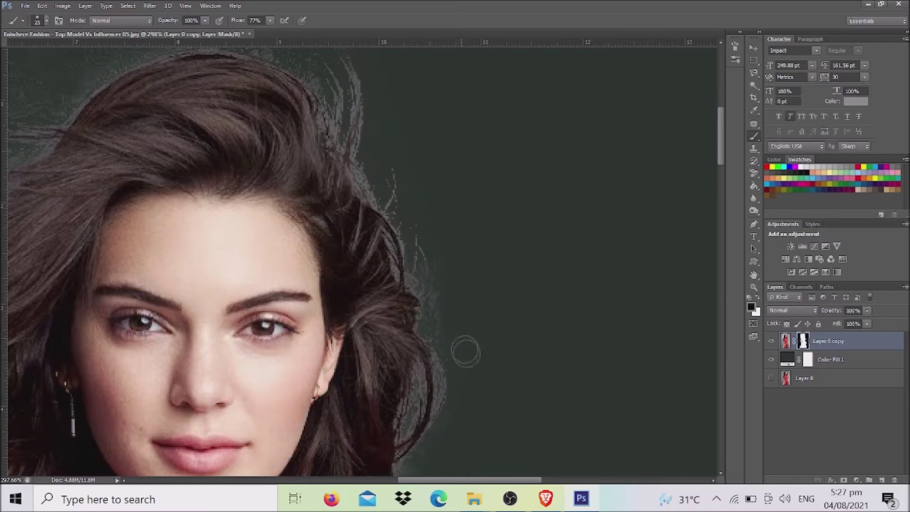
pyautogui.rightClick(478, 344)
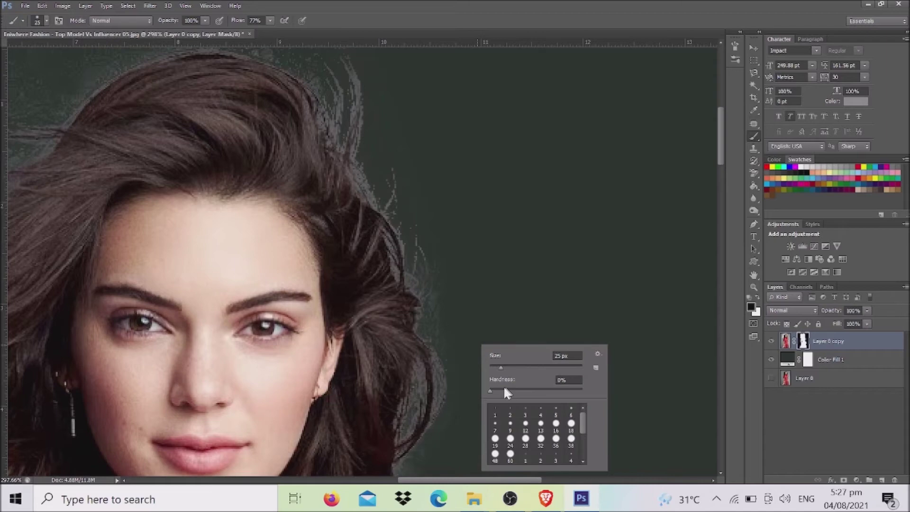
pyautogui.click(472, 66)
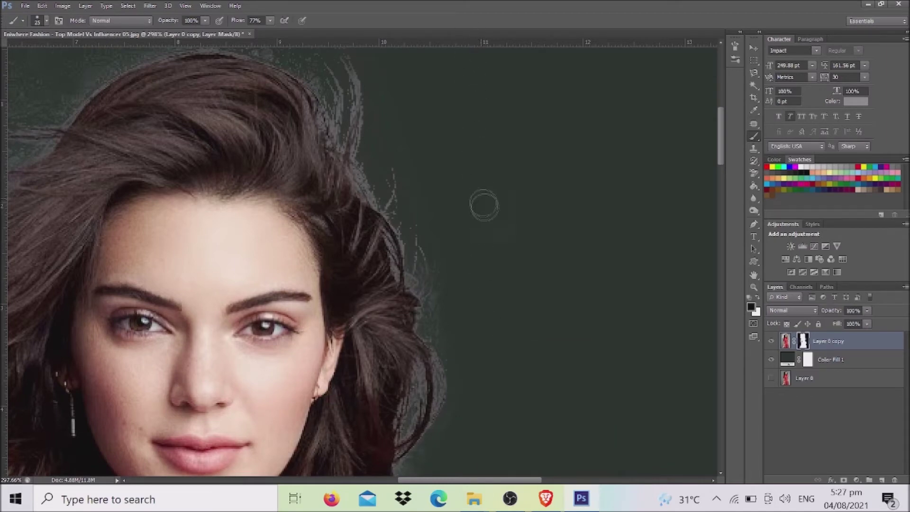
# Zoom out and back in, panning to the background above the hair.
pyautogui.scroll(-2, 481, 237)
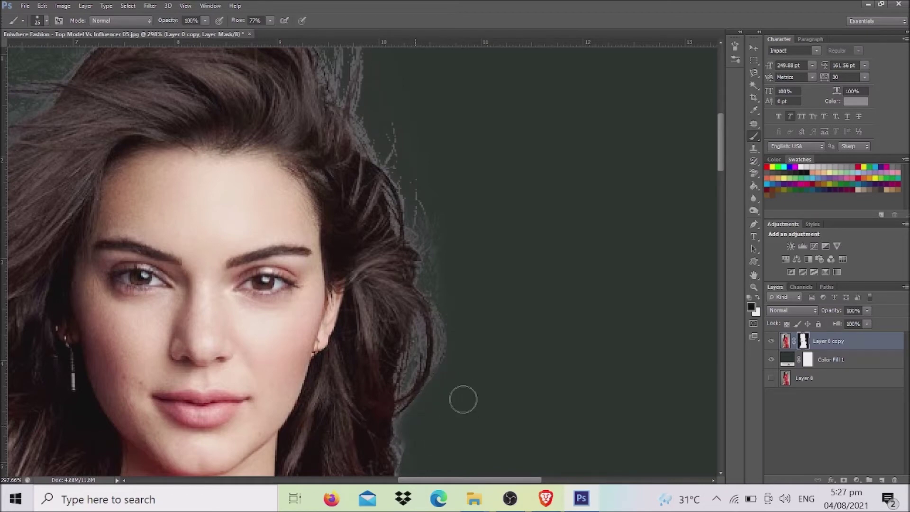
pyautogui.scroll(-1, 448, 386)
pyautogui.scroll(-3, 437, 366)
pyautogui.scroll(-2, 434, 348)
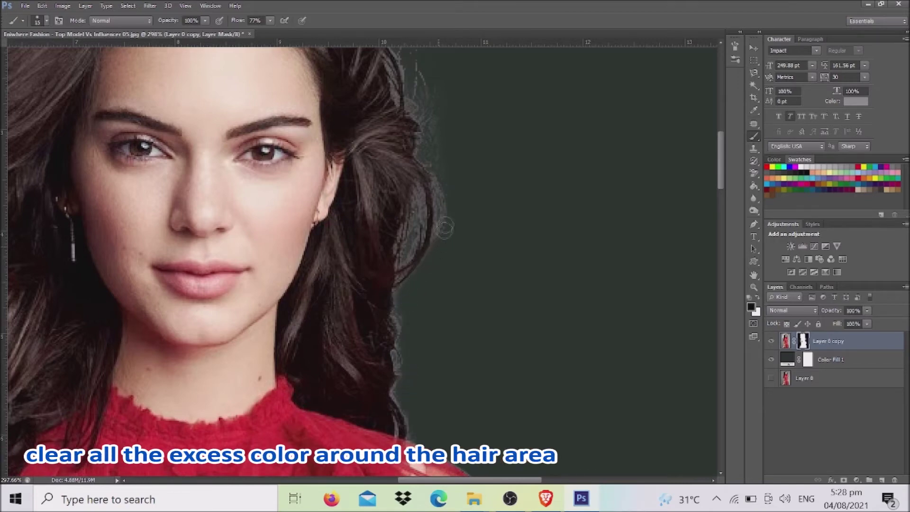
pyautogui.scroll(2, 464, 180)
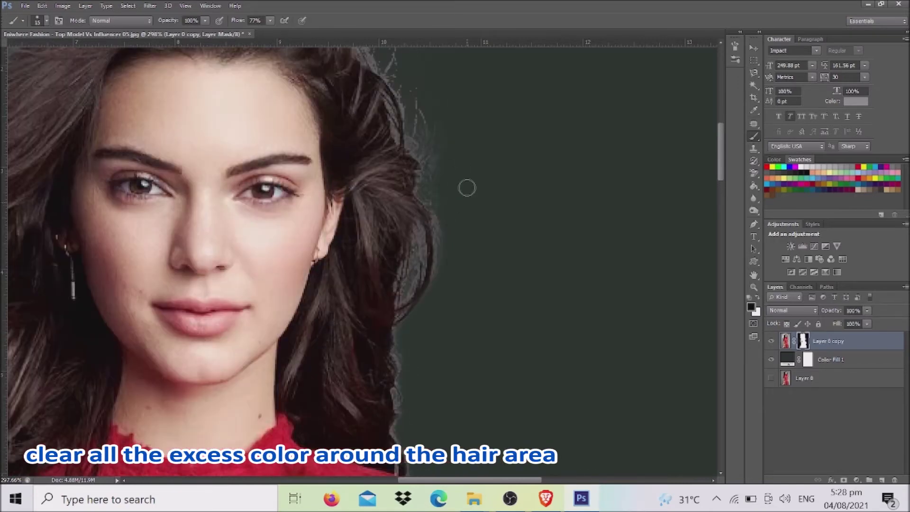
pyautogui.scroll(3, 467, 187)
pyautogui.scroll(2, 467, 211)
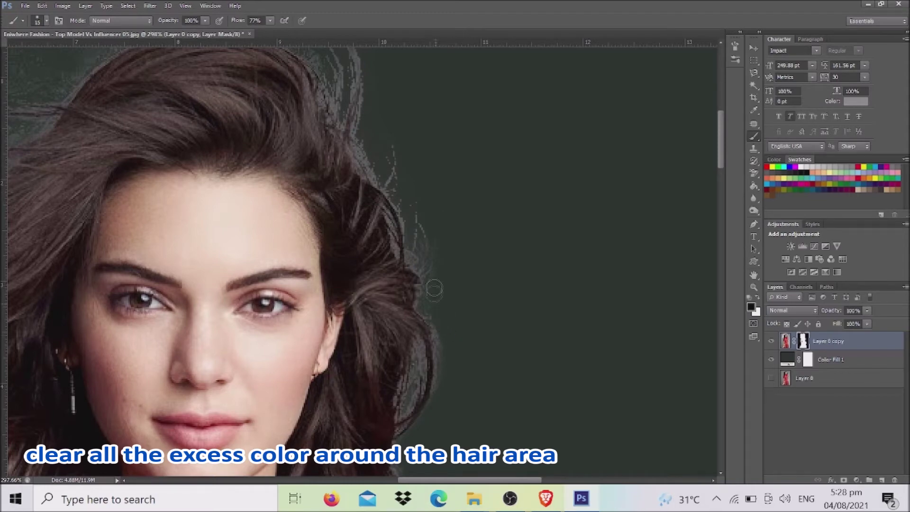
pyautogui.scroll(2, 443, 220)
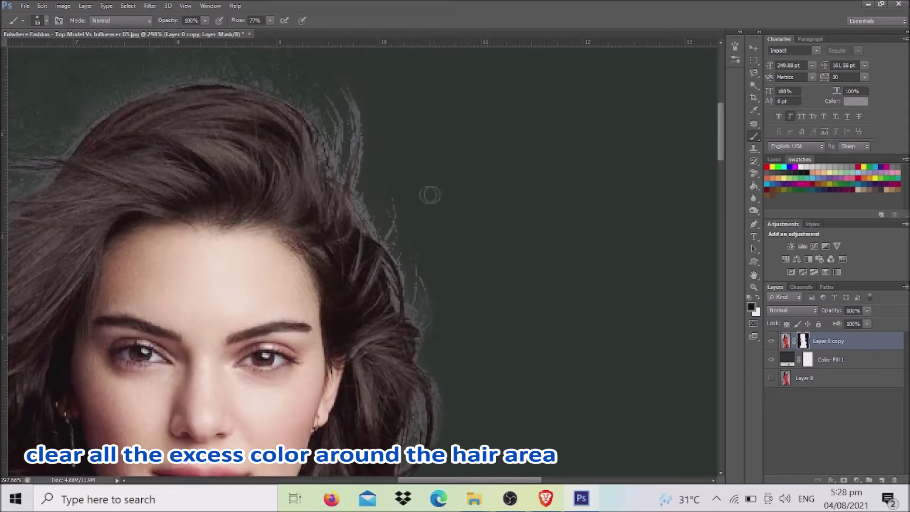
pyautogui.scroll(3, 402, 291)
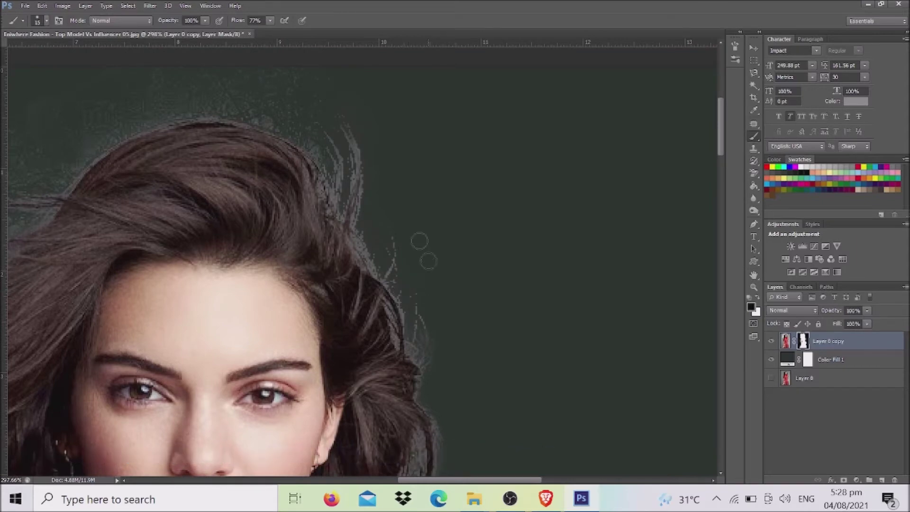
pyautogui.scroll(1, 419, 241)
pyautogui.scroll(2, 404, 179)
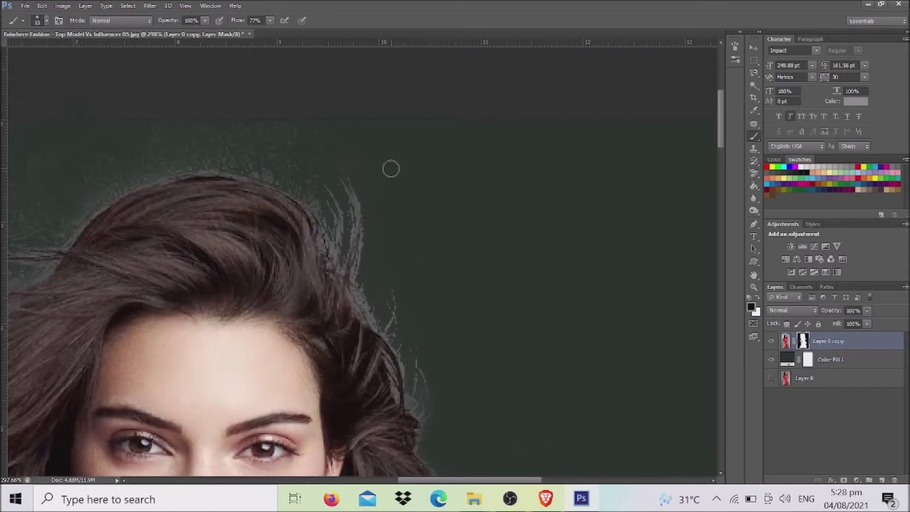
pyautogui.moveTo(385, 153); pyautogui.dragTo(516, 187)
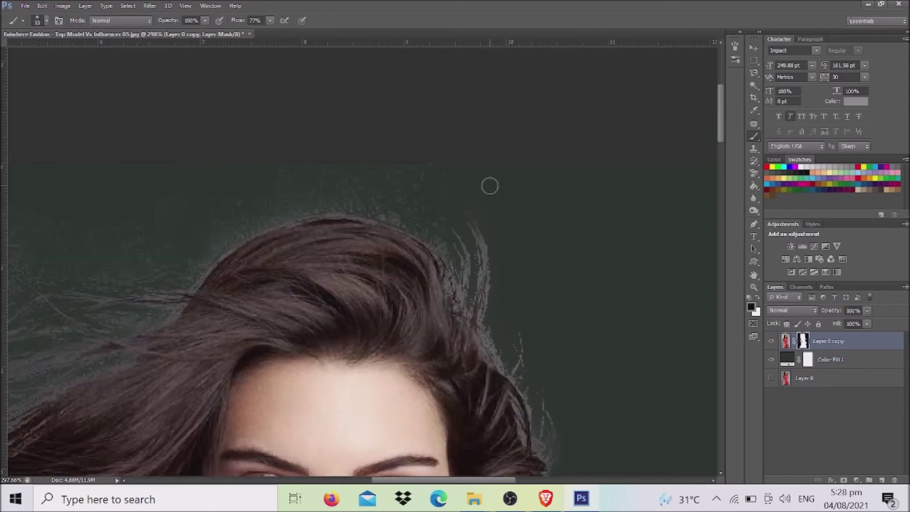
# With a larger brush, mask out the faint haze around the top and left hair strands.
pyautogui.press(']')
pyautogui.press(']')
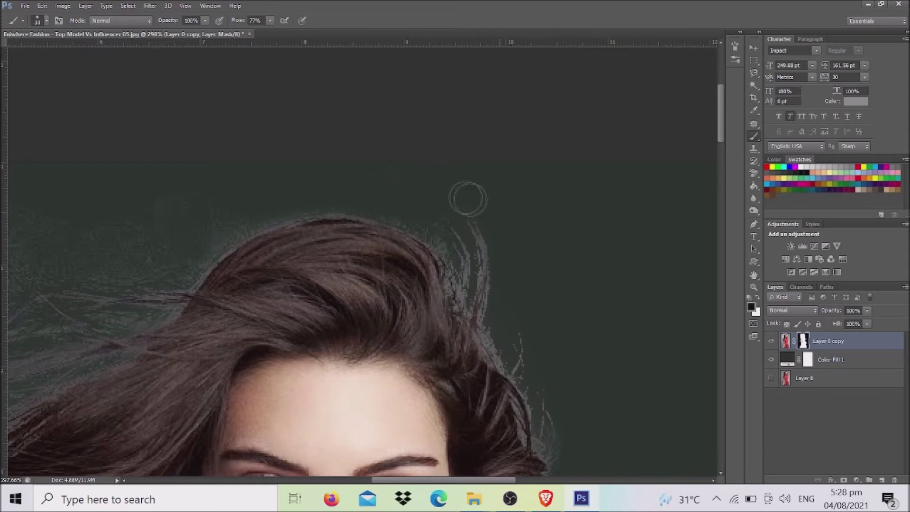
pyautogui.moveTo(280, 173); pyautogui.dragTo(455, 187)
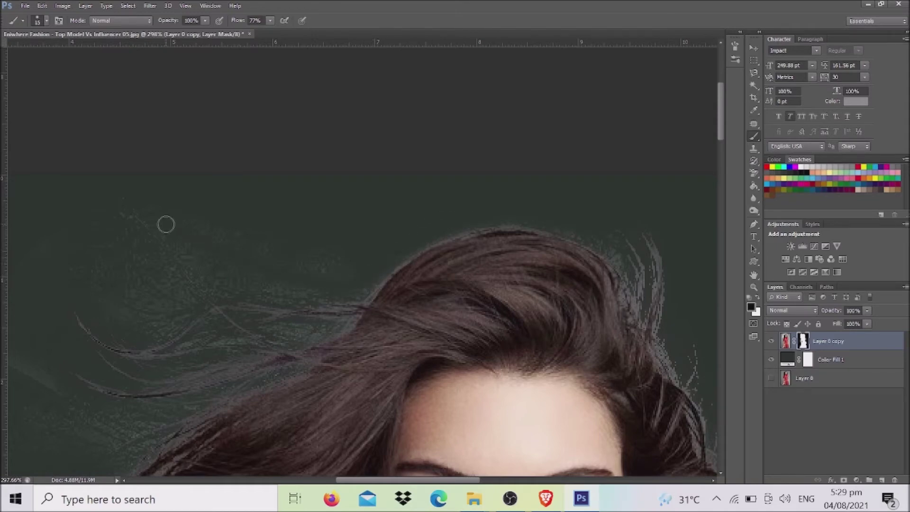
pyautogui.press(']')
pyautogui.press(']')
pyautogui.press(']')
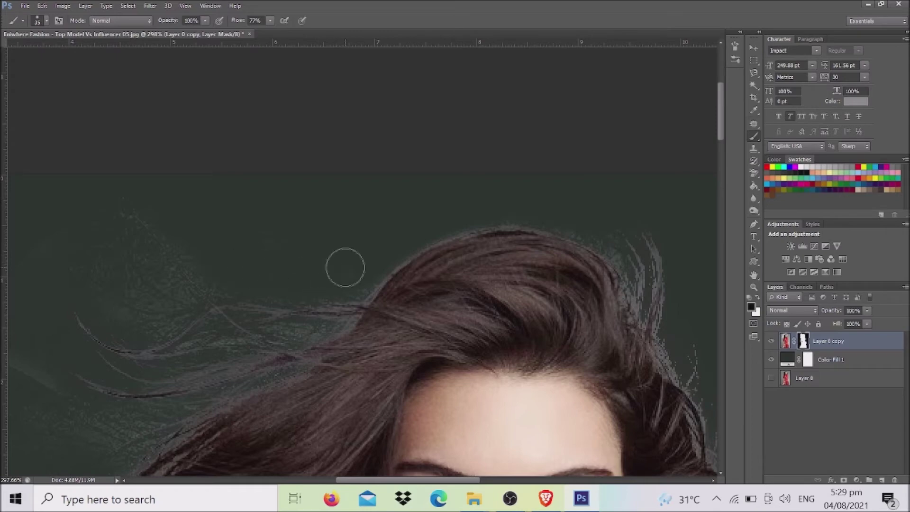
pyautogui.moveTo(211, 256); pyautogui.dragTo(166, 312)
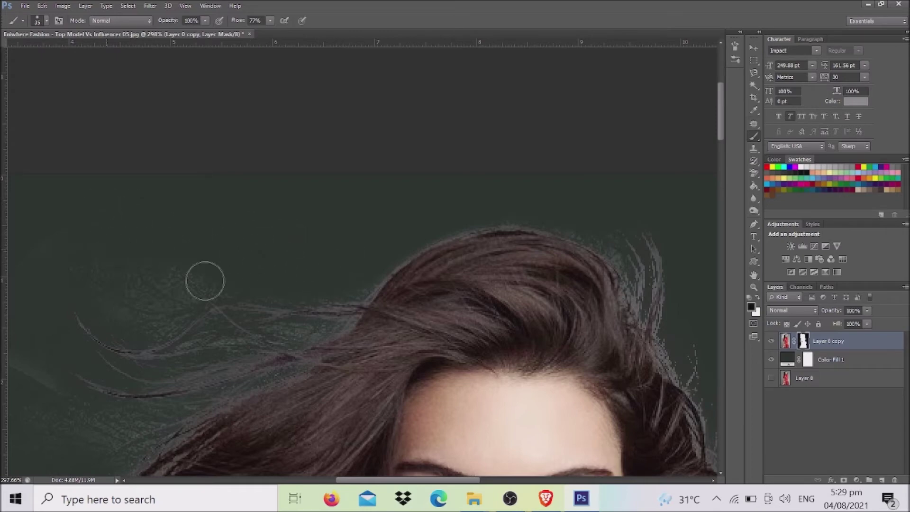
pyautogui.moveTo(183, 280); pyautogui.dragTo(347, 291)
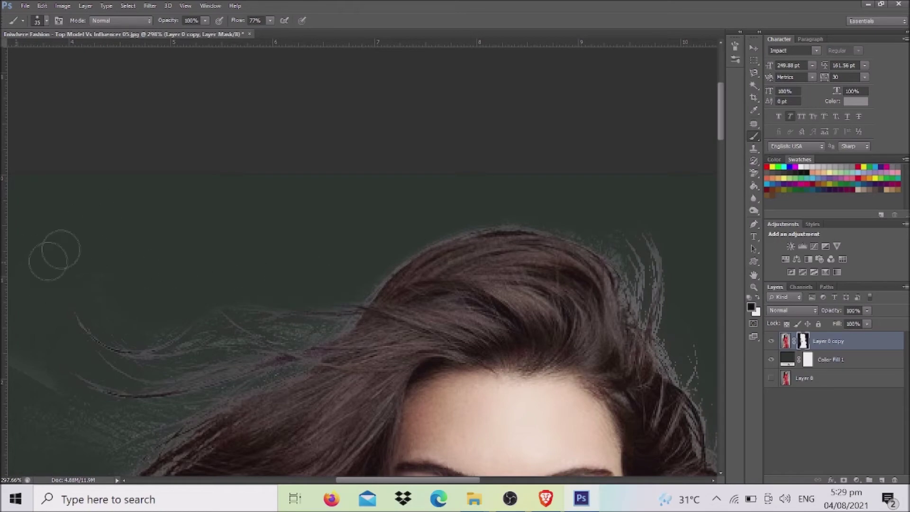
pyautogui.moveTo(189, 213); pyautogui.dragTo(220, 206)
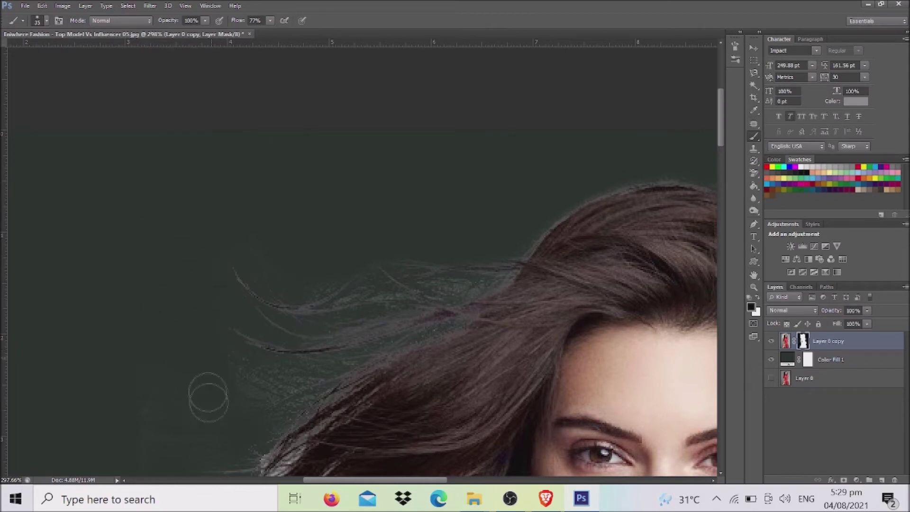
pyautogui.moveTo(146, 436); pyautogui.dragTo(138, 384)
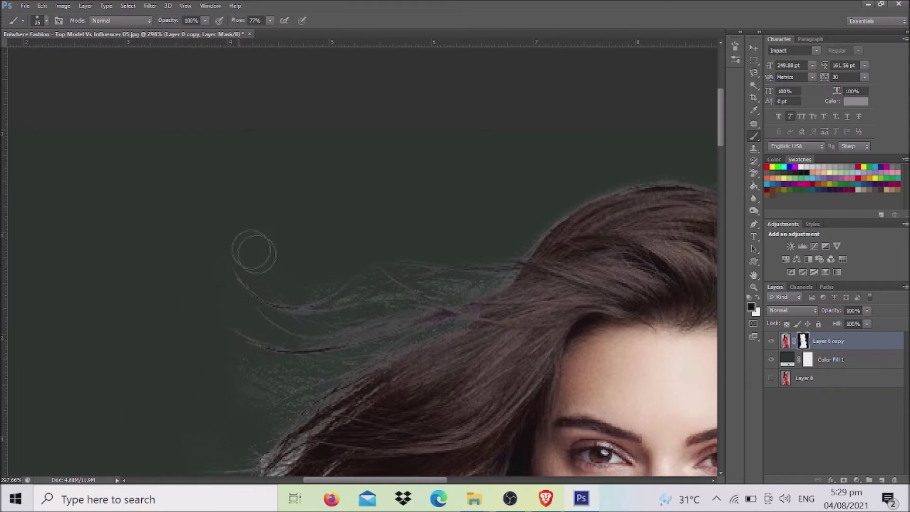
pyautogui.moveTo(234, 230); pyautogui.dragTo(366, 258)
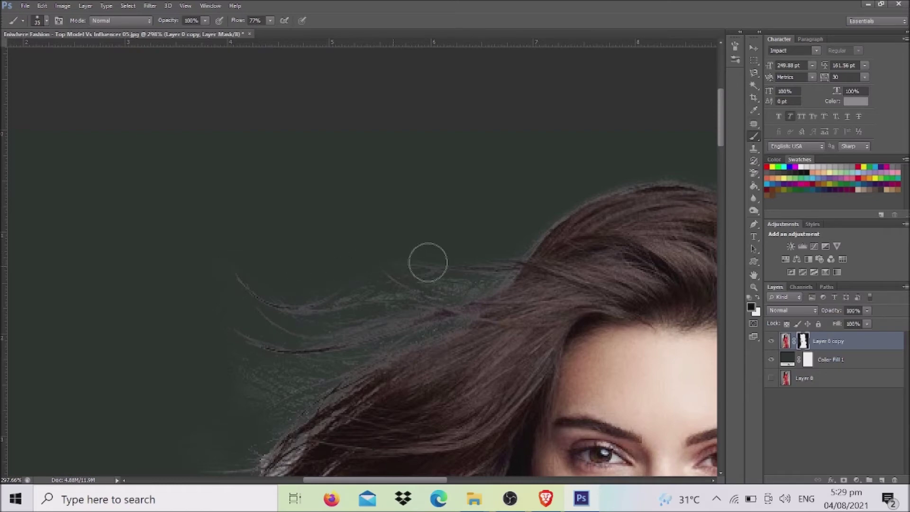
pyautogui.moveTo(484, 256)
pyautogui.mouseDown()
pyautogui.moveTo(268, 341)
pyautogui.moveTo(223, 268)
pyautogui.moveTo(374, 350)
pyautogui.moveTo(237, 403)
pyautogui.mouseUp()
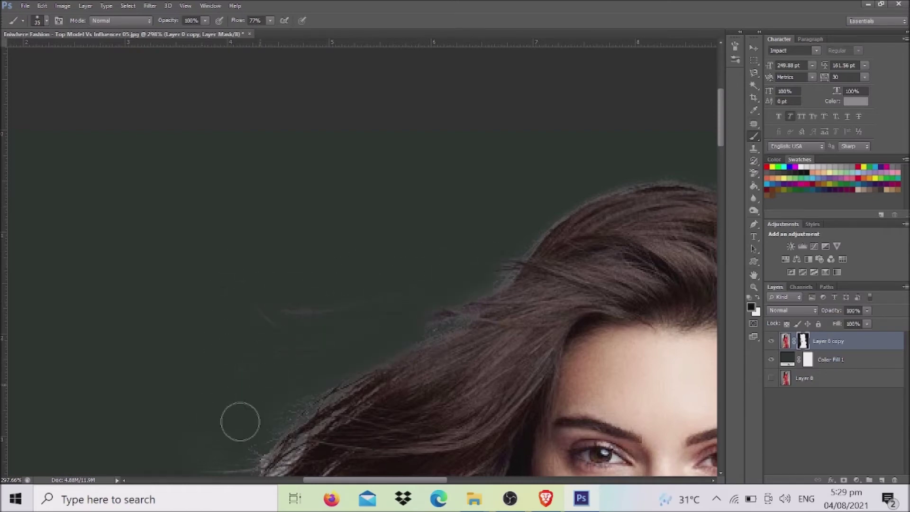
pyautogui.moveTo(308, 194); pyautogui.dragTo(312, 174)
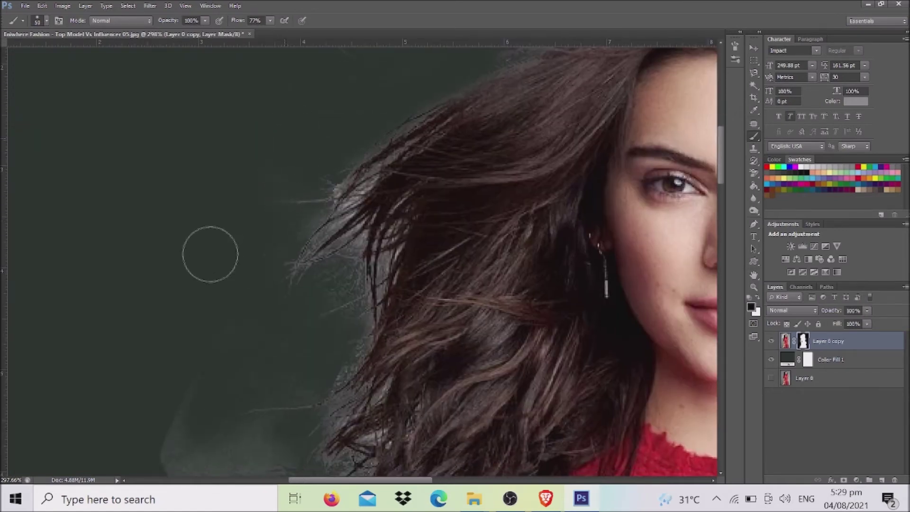
# With a slightly larger brush, mask out the grey halo on the hair's left down to the red top.
pyautogui.press(']')
pyautogui.moveTo(243, 236)
pyautogui.mouseDown()
pyautogui.moveTo(294, 289)
pyautogui.moveTo(311, 331)
pyautogui.moveTo(330, 322)
pyautogui.mouseUp()
pyautogui.moveTo(284, 355)
pyautogui.mouseDown()
pyautogui.moveTo(153, 426)
pyautogui.moveTo(213, 396)
pyautogui.mouseUp()
pyautogui.moveTo(217, 319); pyautogui.dragTo(198, 171)
pyautogui.moveTo(153, 305)
pyautogui.mouseDown()
pyautogui.moveTo(193, 265)
pyautogui.moveTo(211, 310)
pyautogui.moveTo(280, 189)
pyautogui.moveTo(248, 321)
pyautogui.moveTo(309, 301)
pyautogui.moveTo(254, 349)
pyautogui.moveTo(233, 392)
pyautogui.moveTo(264, 417)
pyautogui.moveTo(261, 425)
pyautogui.mouseUp()
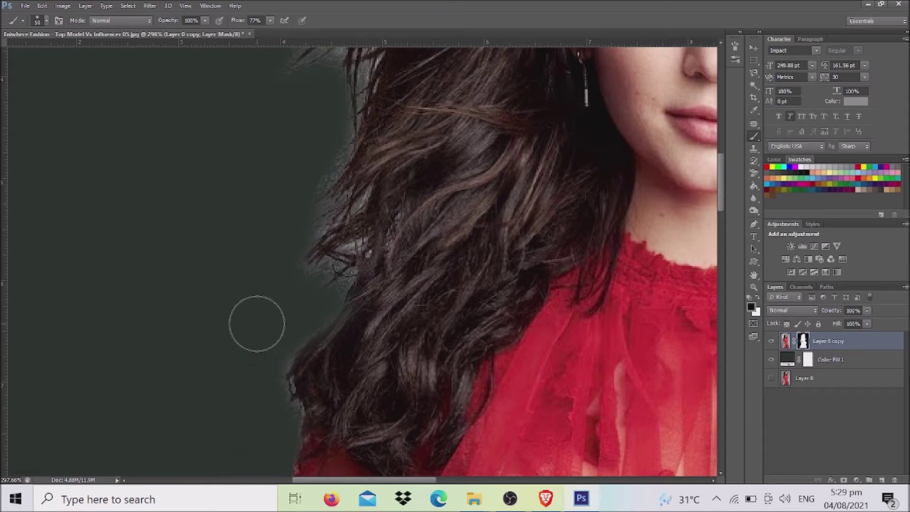
# Zoom out to review the whole cut-out on the dark fill, then show Layer 0 again.
pyautogui.scroll(-2, 256, 323)
pyautogui.scroll(-2, 256, 324)
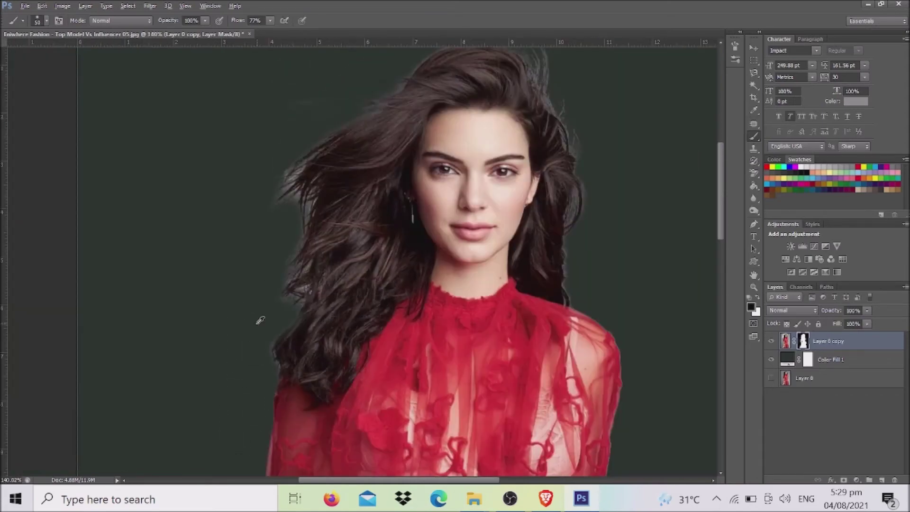
pyautogui.scroll(-1, 259, 317)
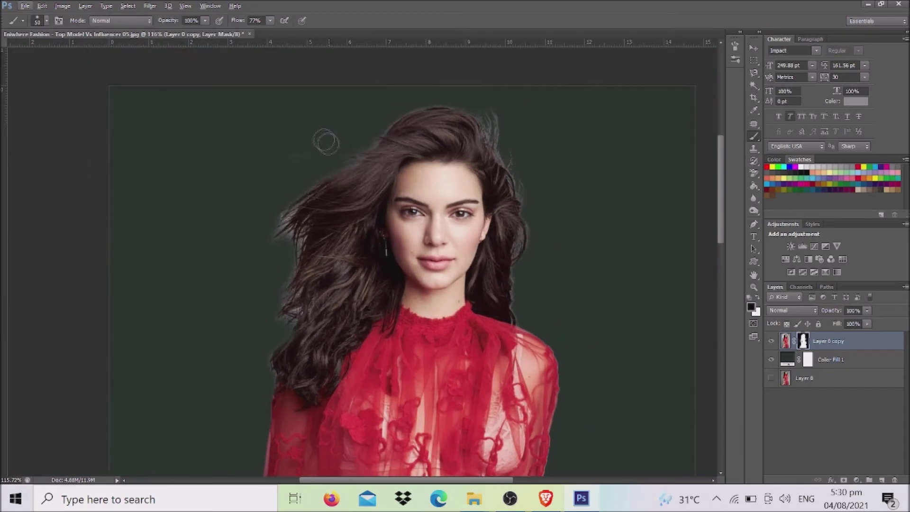
pyautogui.scroll(3, 310, 125)
pyautogui.scroll(1, 309, 124)
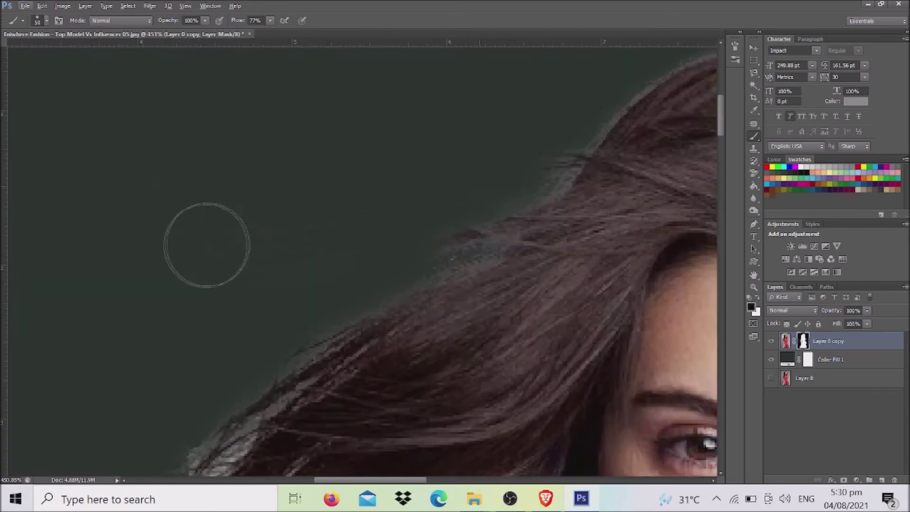
pyautogui.scroll(-3, 353, 197)
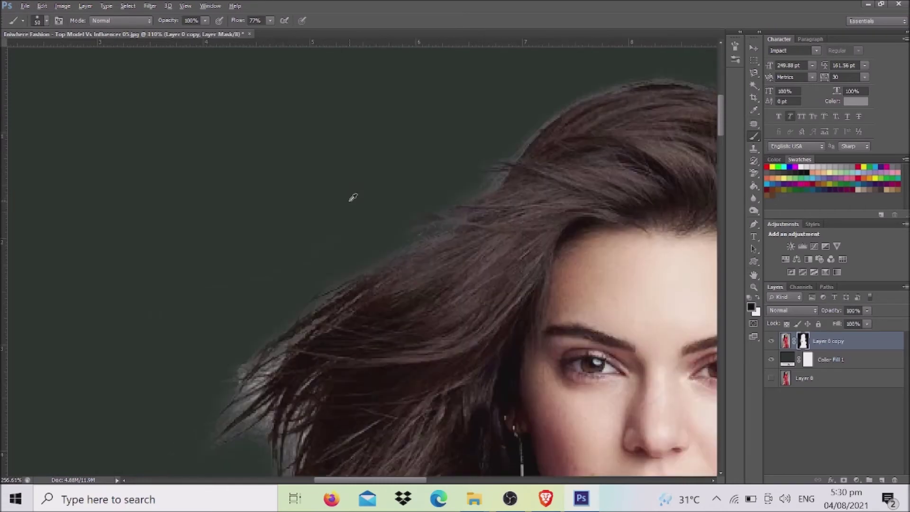
pyautogui.scroll(-1, 353, 197)
pyautogui.scroll(-1, 366, 205)
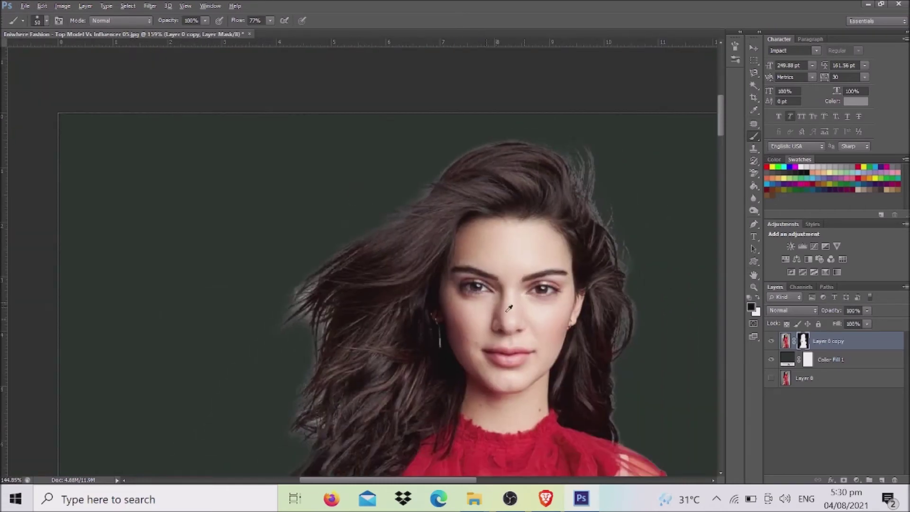
pyautogui.scroll(-1, 500, 304)
pyautogui.scroll(-1, 500, 303)
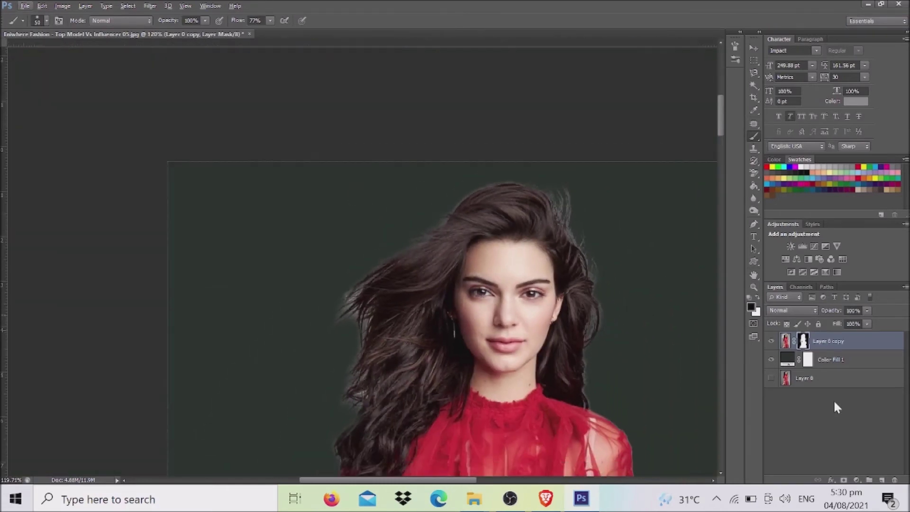
pyautogui.click(770, 378)
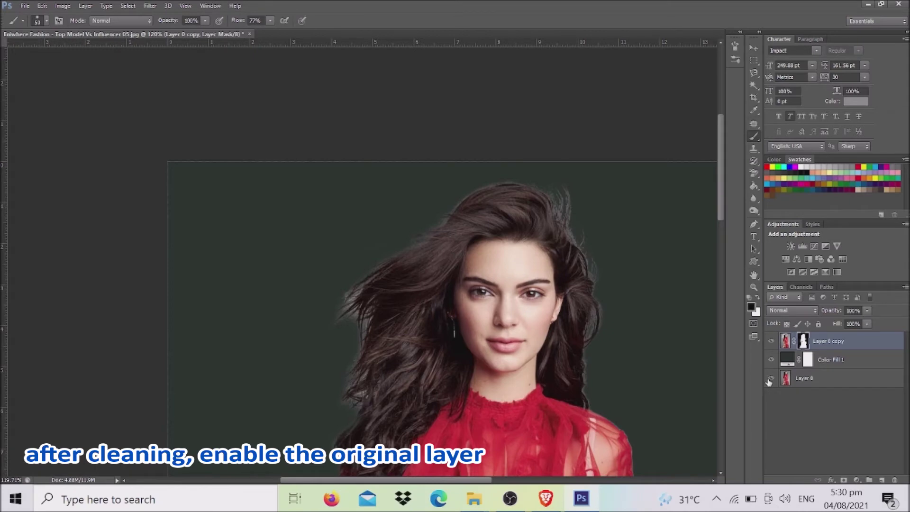
# Add a white Solid Color fill layer above Color Fill 1 behind the cut-out model.
pyautogui.click(840, 359)
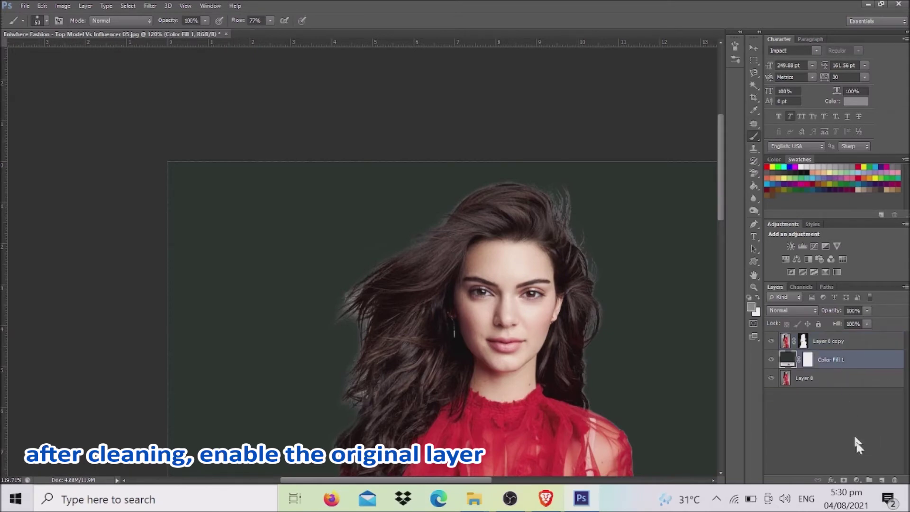
pyautogui.click(856, 481)
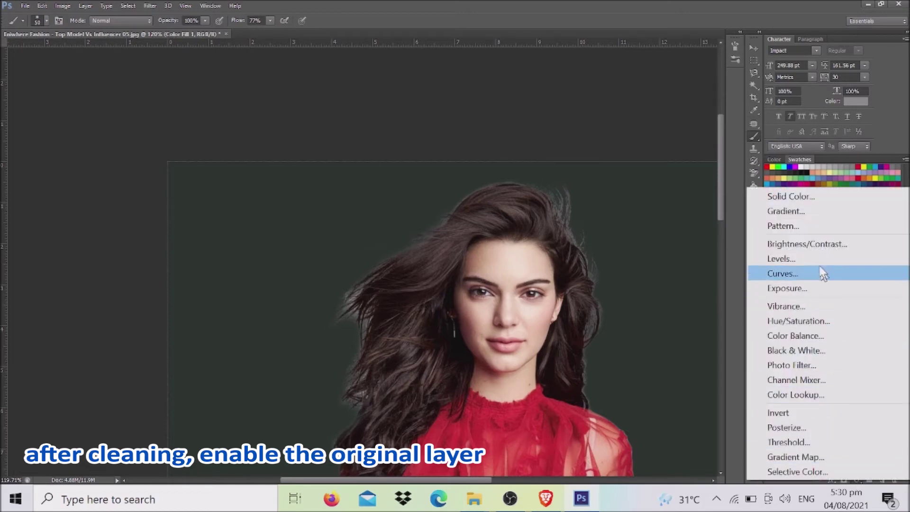
pyautogui.click(811, 197)
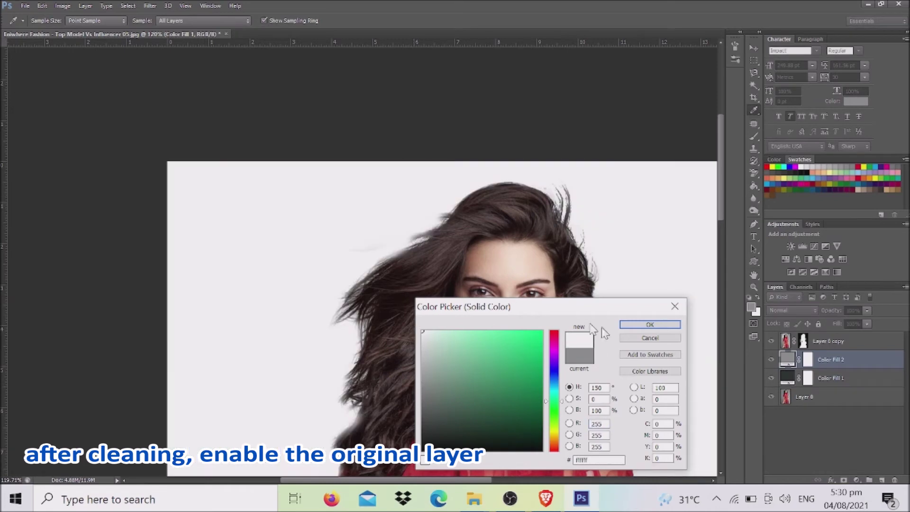
pyautogui.click(649, 324)
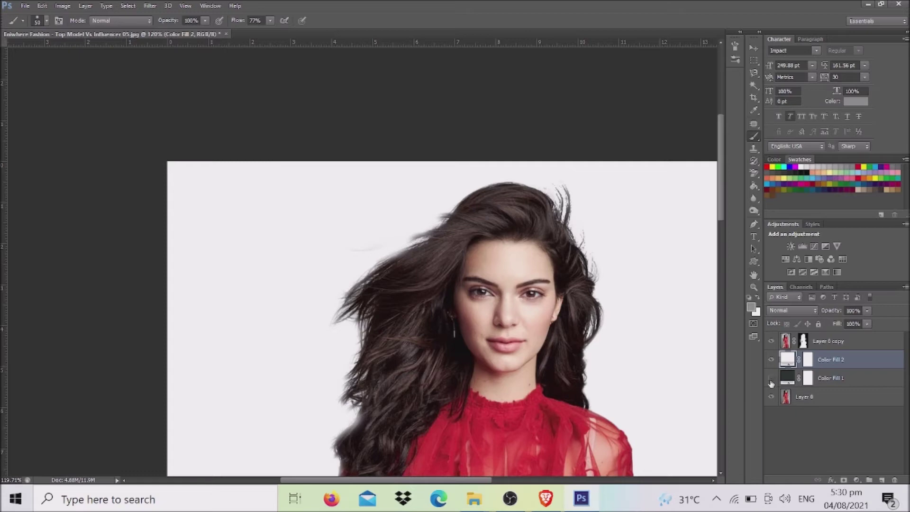
pyautogui.scroll(1, 603, 242)
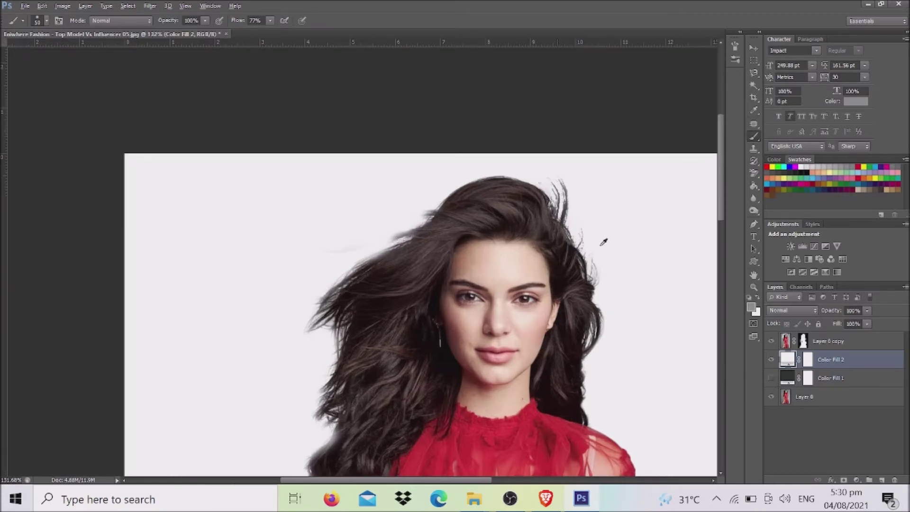
pyautogui.scroll(1, 602, 242)
pyautogui.scroll(1, 601, 242)
pyautogui.scroll(1, 598, 242)
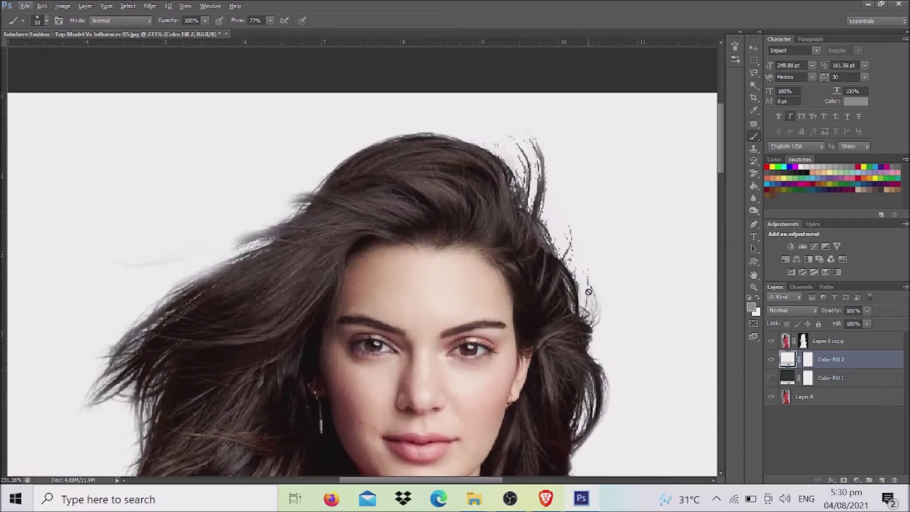
pyautogui.scroll(2, 592, 266)
pyautogui.scroll(2, 589, 294)
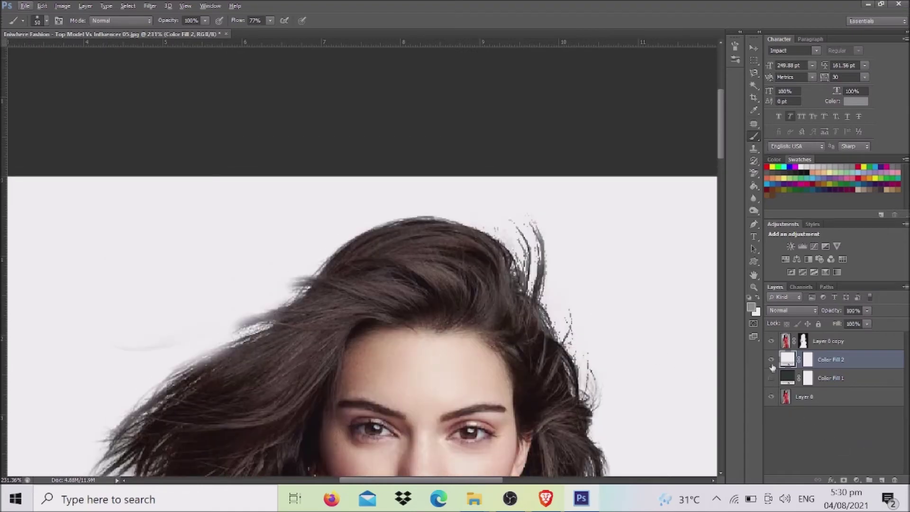
# Hide Color Fill 2, then paint white on Layer 0 copy's mask with a smaller brush to restore top strands.
pyautogui.click(771, 360)
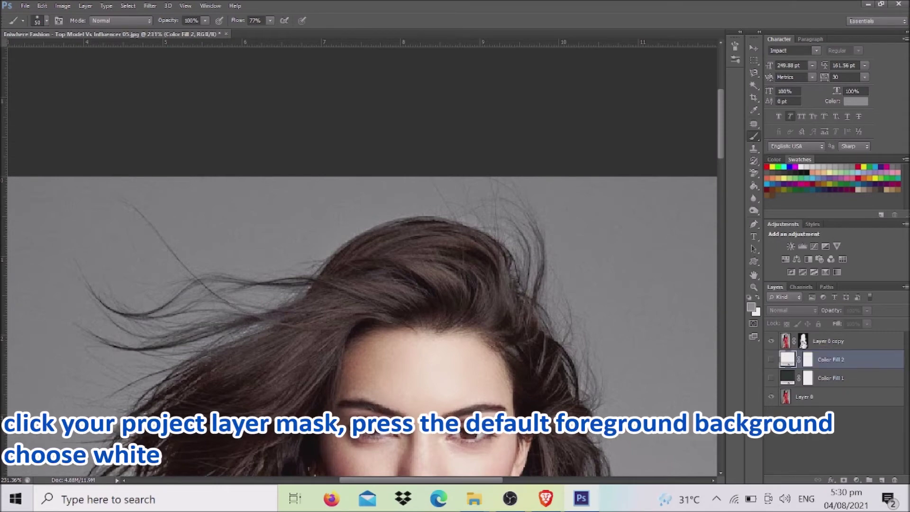
pyautogui.click(803, 342)
pyautogui.press('d')
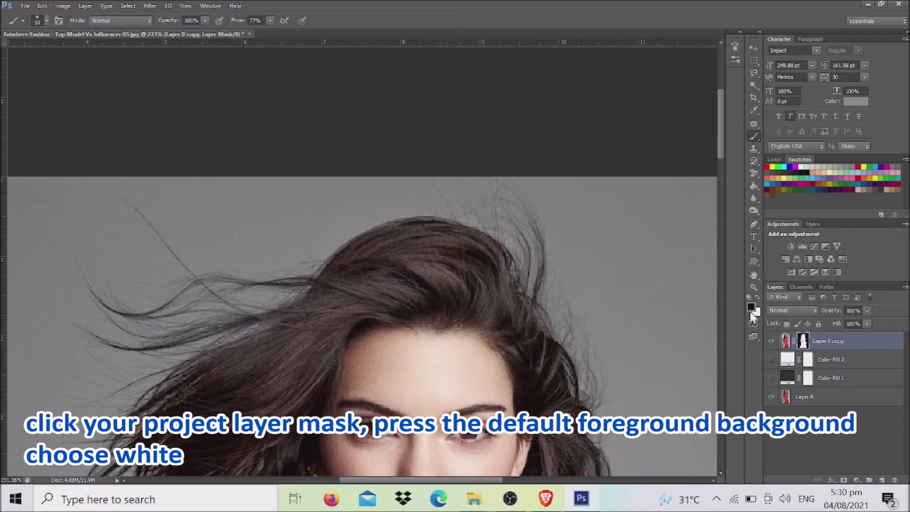
pyautogui.click(757, 296)
pyautogui.press('[')
pyautogui.press('[')
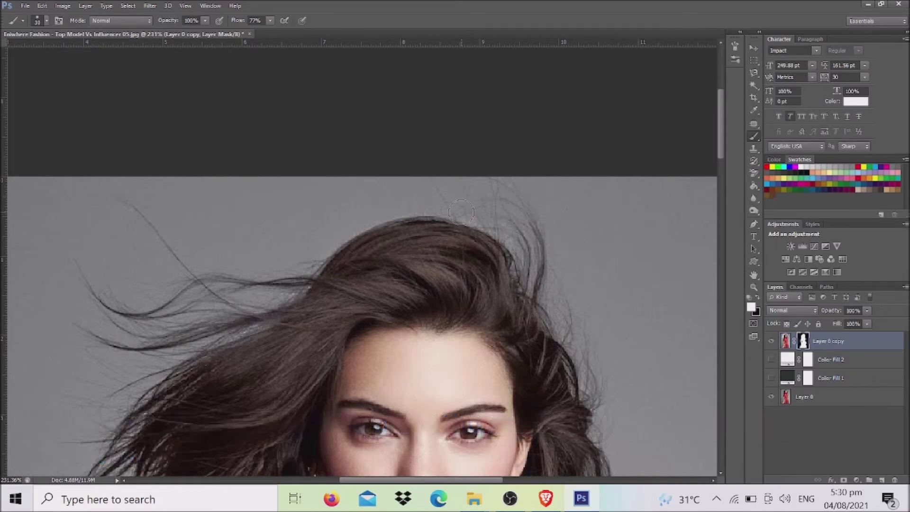
pyautogui.moveTo(500, 248); pyautogui.dragTo(499, 232)
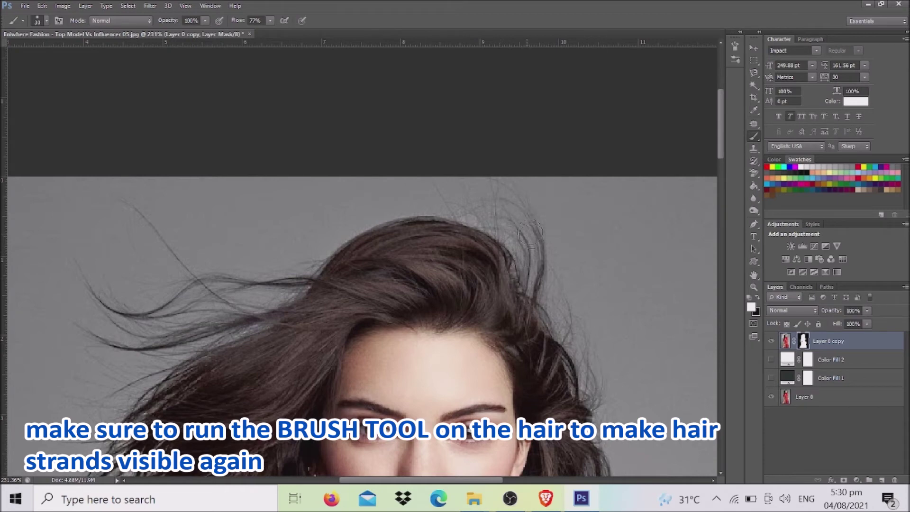
# Paint the mask white along the right hair edge to bring back fine strands.
pyautogui.moveTo(534, 236); pyautogui.dragTo(540, 297)
pyautogui.scroll(-3, 501, 290)
pyautogui.scroll(-2, 502, 290)
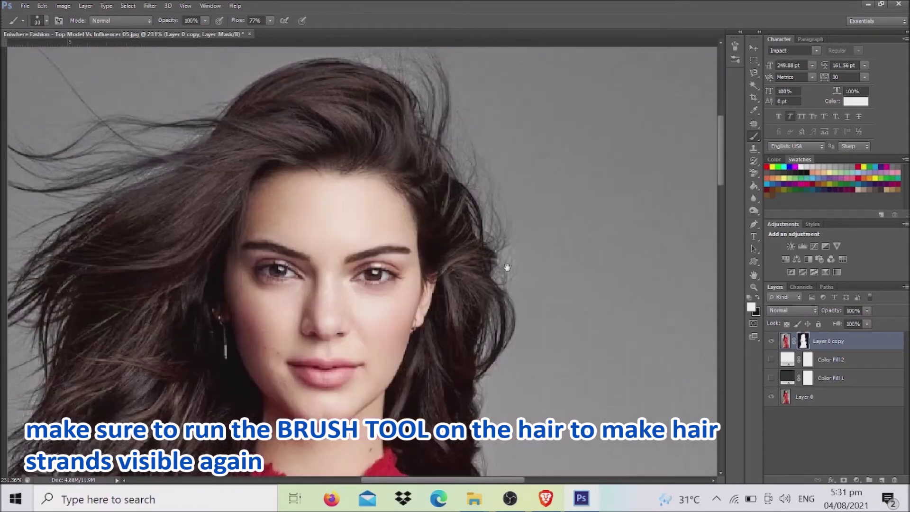
pyautogui.moveTo(487, 229)
pyautogui.mouseDown()
pyautogui.moveTo(499, 322)
pyautogui.moveTo(472, 362)
pyautogui.moveTo(500, 275)
pyautogui.mouseUp()
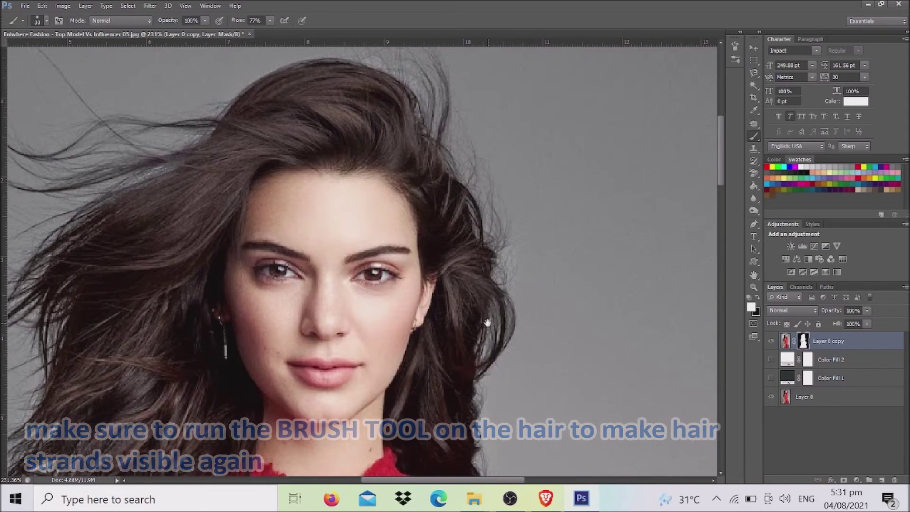
pyautogui.moveTo(483, 348); pyautogui.dragTo(474, 253)
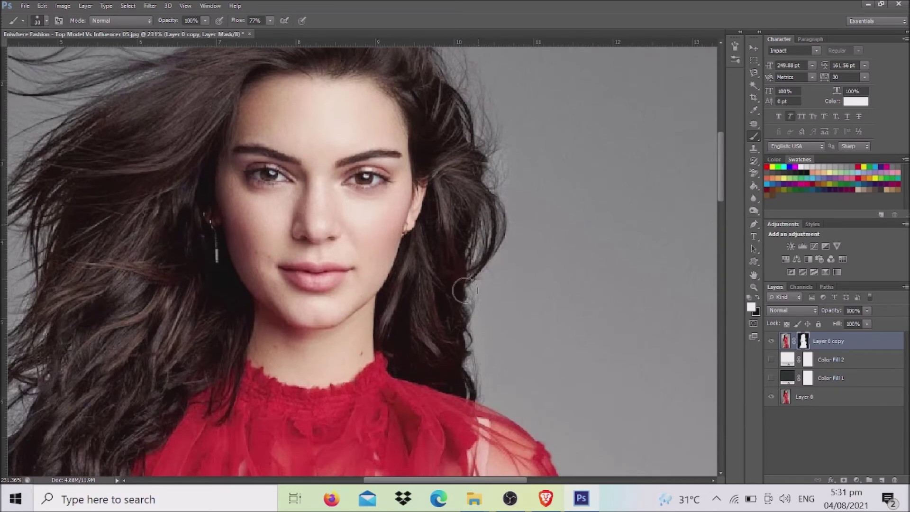
pyautogui.moveTo(463, 290)
pyautogui.mouseDown()
pyautogui.moveTo(462, 353)
pyautogui.moveTo(472, 381)
pyautogui.mouseUp()
pyautogui.scroll(5, 471, 427)
pyautogui.scroll(1, 472, 428)
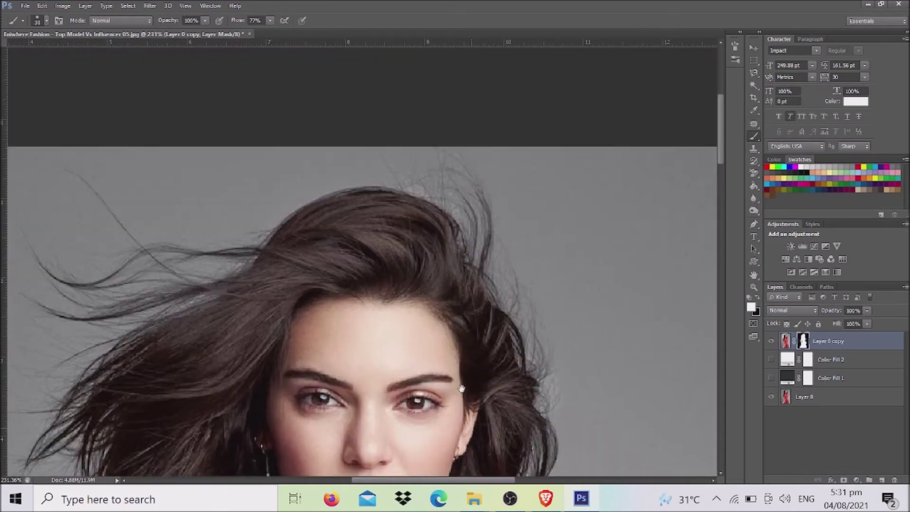
# Restore strands along the top and left flyaway hair, then hide Layer 0.
pyautogui.moveTo(382, 191); pyautogui.dragTo(230, 249)
pyautogui.moveTo(272, 262); pyautogui.dragTo(351, 285)
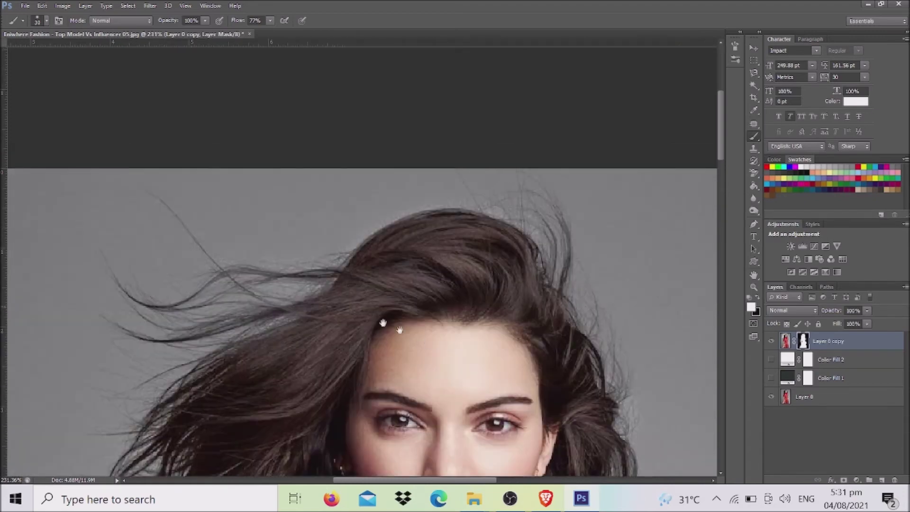
pyautogui.moveTo(113, 209); pyautogui.dragTo(170, 225)
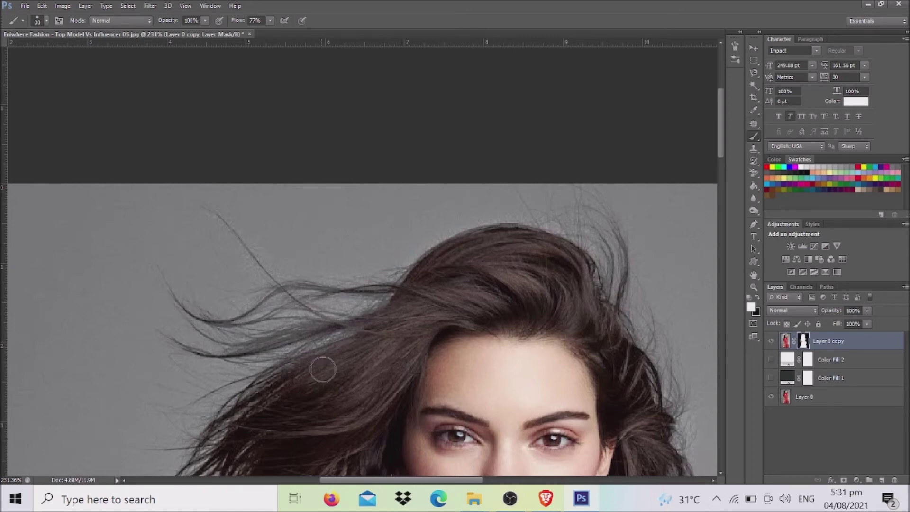
pyautogui.moveTo(325, 363); pyautogui.dragTo(328, 250)
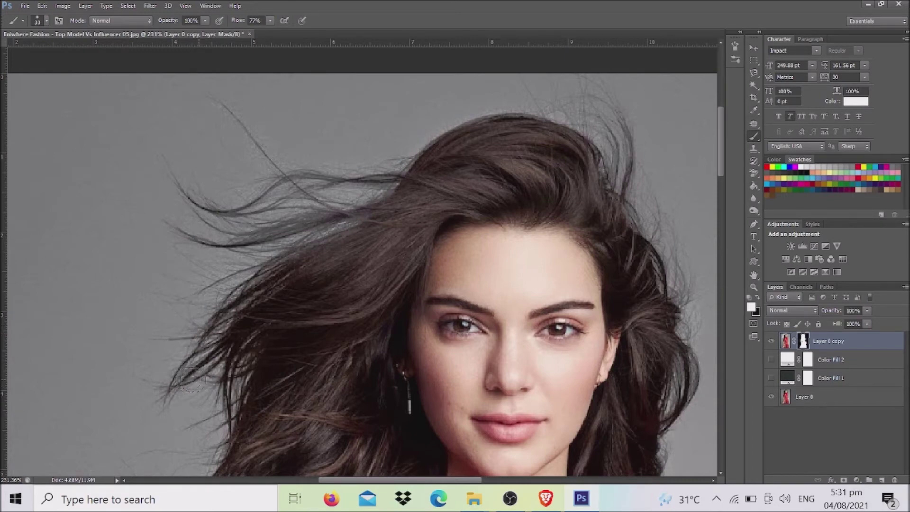
pyautogui.moveTo(254, 304); pyautogui.dragTo(270, 161)
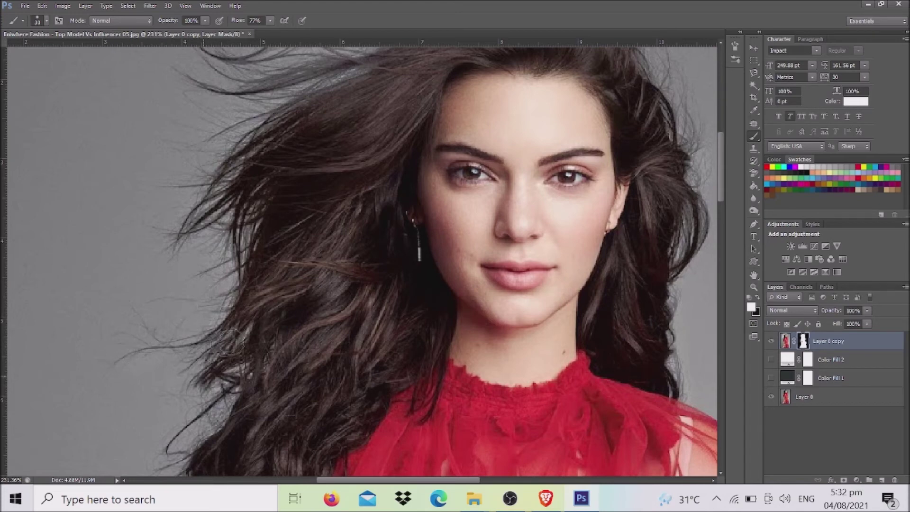
pyautogui.moveTo(270, 303); pyautogui.dragTo(290, 220)
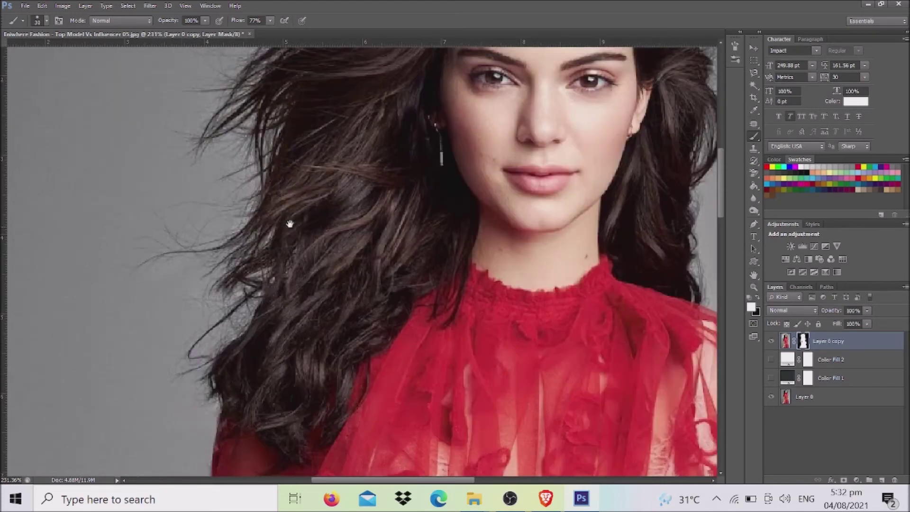
pyautogui.moveTo(260, 259); pyautogui.dragTo(264, 229)
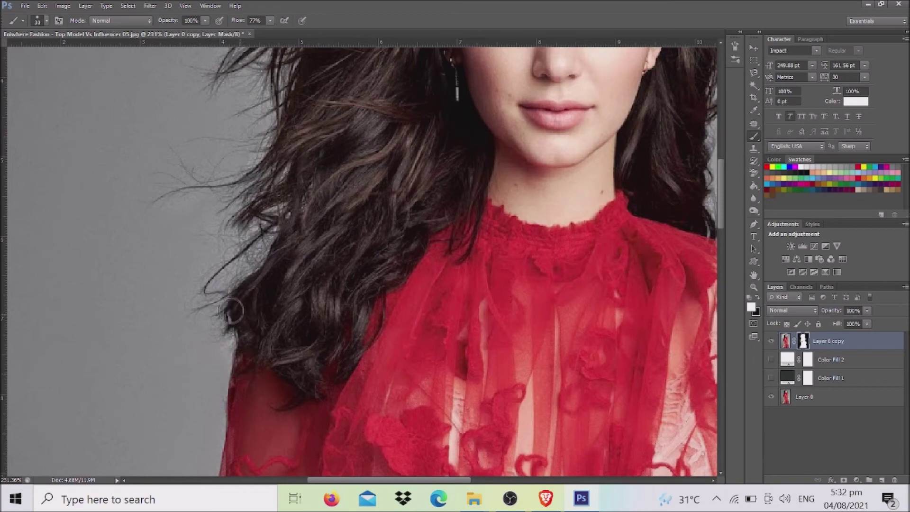
pyautogui.click(771, 397)
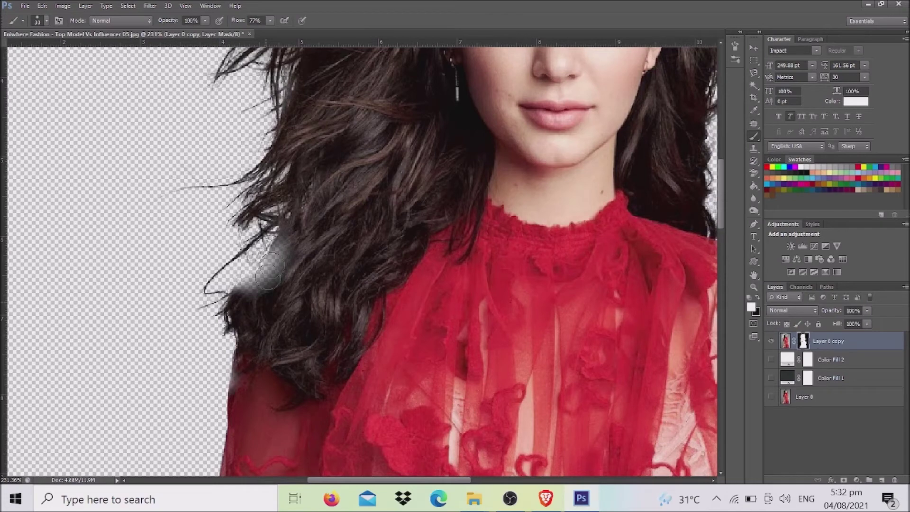
# Paint the faded hair patch solid and clean the whitish halo off the sleeve edge.
pyautogui.moveTo(268, 281)
pyautogui.mouseDown()
pyautogui.moveTo(243, 285)
pyautogui.moveTo(227, 305)
pyautogui.moveTo(259, 291)
pyautogui.moveTo(286, 223)
pyautogui.moveTo(282, 267)
pyautogui.moveTo(242, 232)
pyautogui.mouseUp()
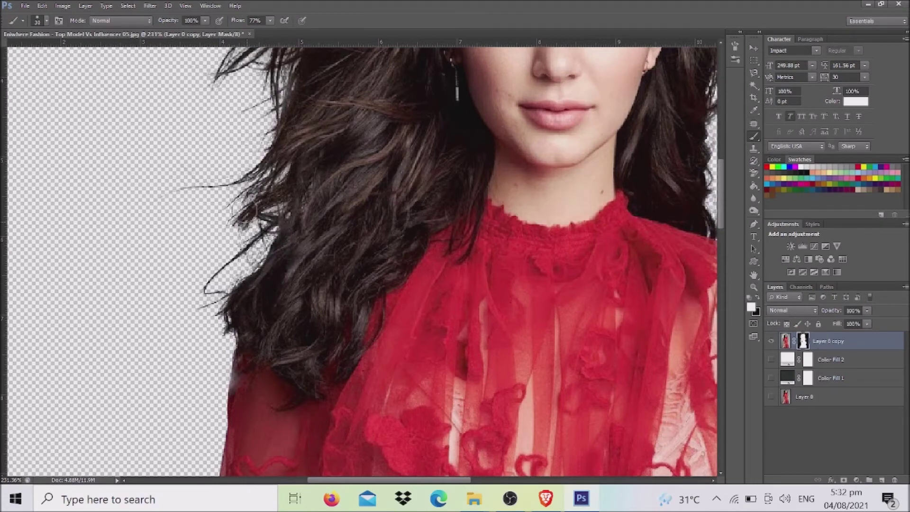
pyautogui.moveTo(246, 371); pyautogui.dragTo(230, 405)
pyautogui.hotkey('ctrl', 'z')
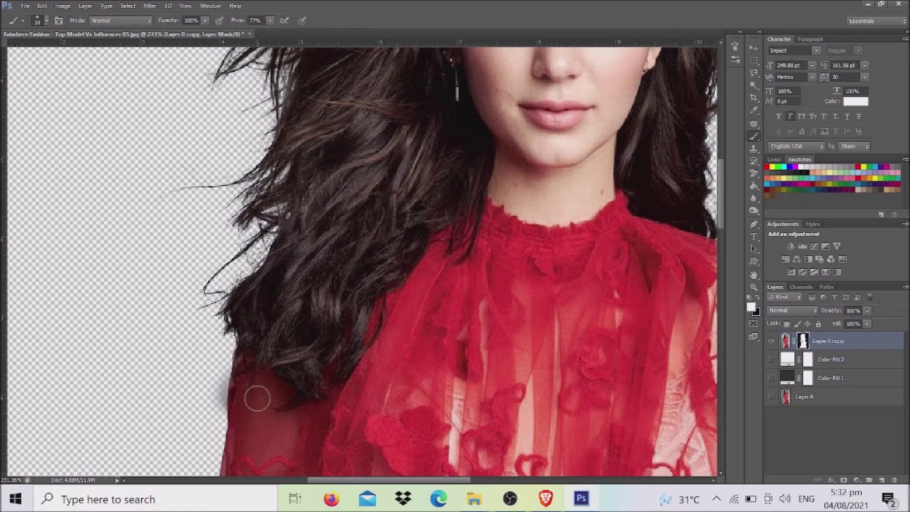
pyautogui.hotkey('ctrl', 'z')
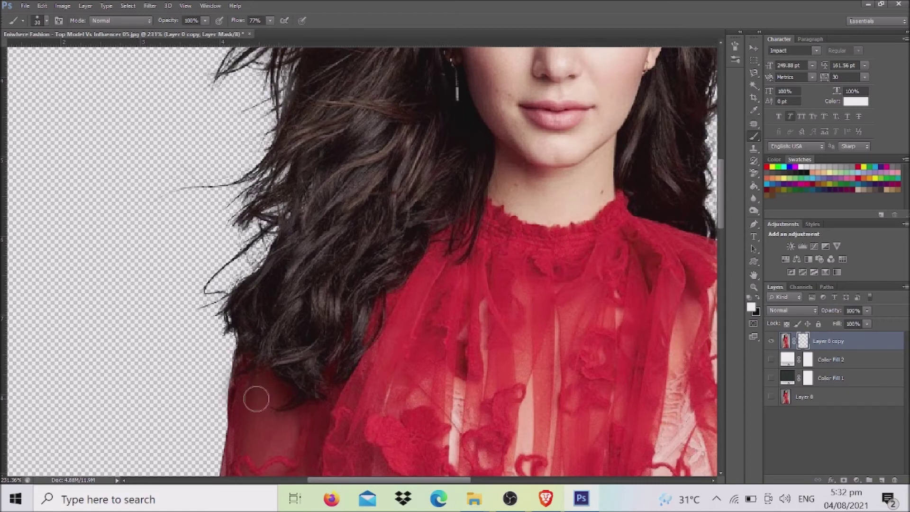
# With a smaller brush, touch up the mask along the hair and shoulder.
pyautogui.scroll(1, 260, 395)
pyautogui.scroll(1, 258, 397)
pyautogui.press('[')
pyautogui.press('[')
pyautogui.press('[')
pyautogui.press('[')
pyautogui.moveTo(220, 316); pyautogui.dragTo(211, 361)
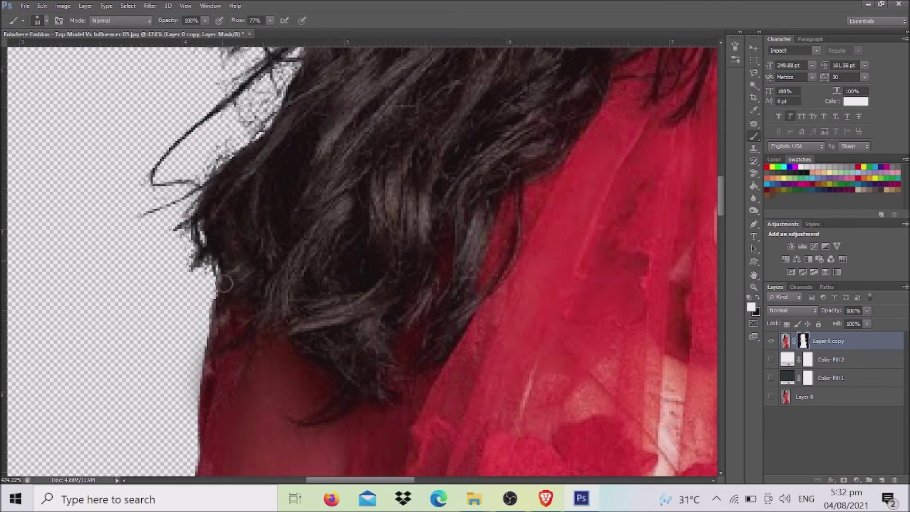
pyautogui.scroll(-1, 231, 254)
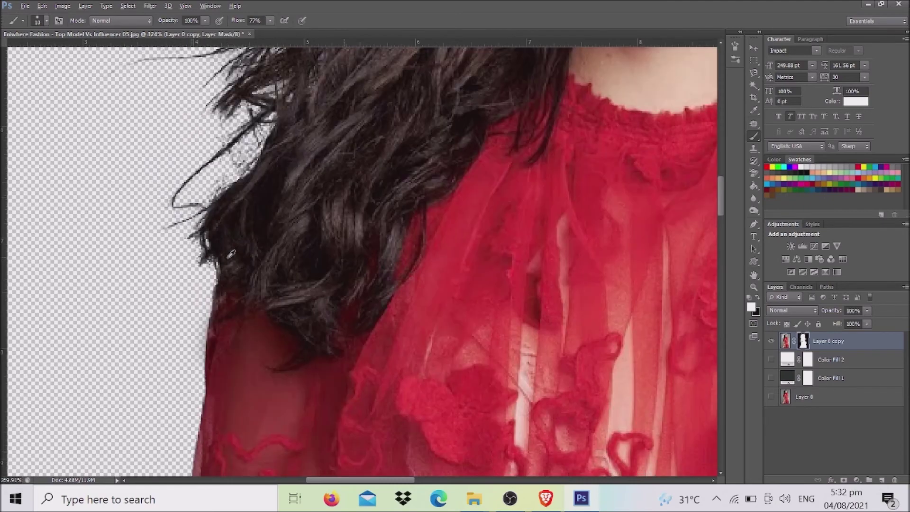
pyautogui.scroll(-1, 231, 254)
pyautogui.scroll(-1, 231, 254)
pyautogui.scroll(-1, 232, 254)
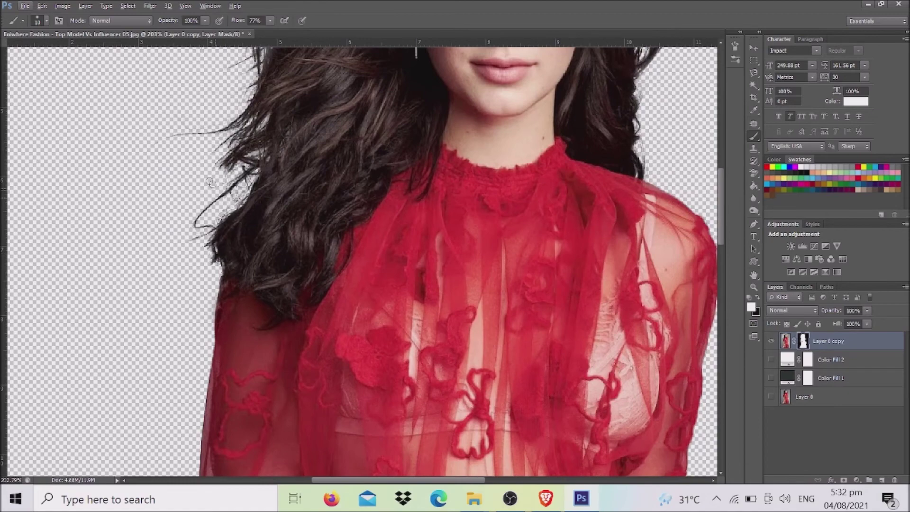
pyautogui.scroll(1, 214, 187)
pyautogui.scroll(2, 260, 186)
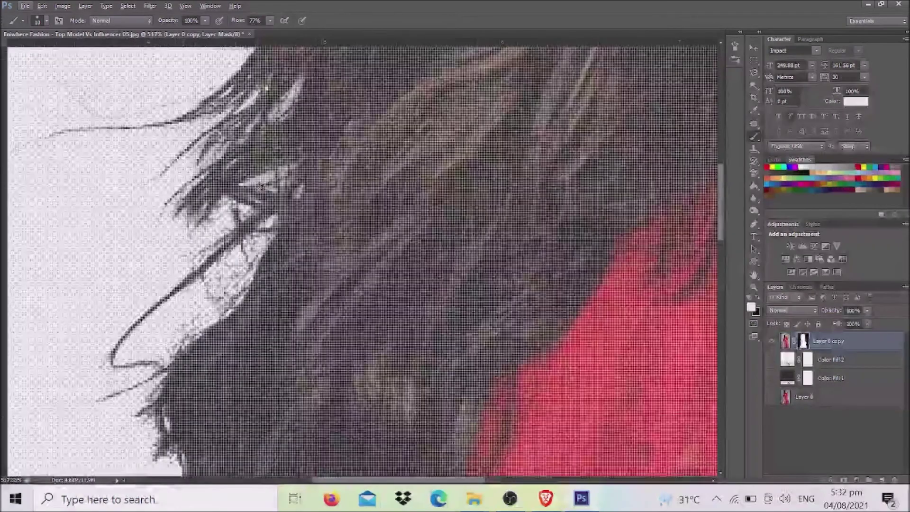
pyautogui.scroll(-1, 250, 303)
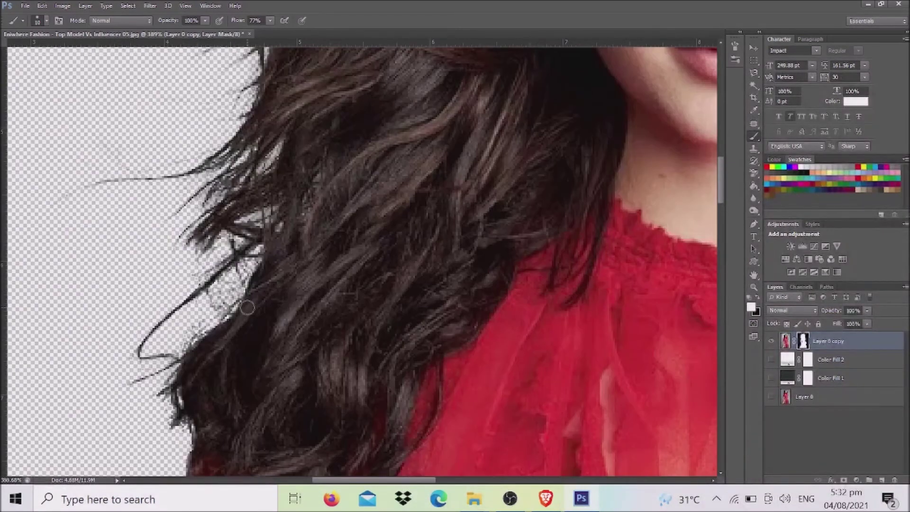
# With a larger brush, repaint the left hair edge and the hazy hair above the eye solid.
pyautogui.press(']')
pyautogui.moveTo(225, 277)
pyautogui.mouseDown()
pyautogui.moveTo(216, 346)
pyautogui.moveTo(227, 179)
pyautogui.mouseUp()
pyautogui.moveTo(334, 332); pyautogui.dragTo(333, 376)
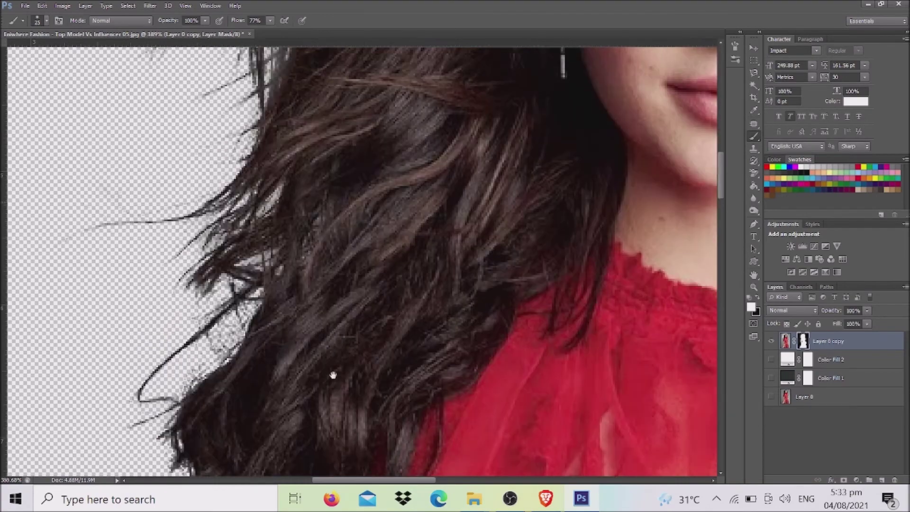
pyautogui.scroll(6, 334, 375)
pyautogui.scroll(5, 331, 379)
pyautogui.scroll(1, 308, 403)
pyautogui.moveTo(347, 335); pyautogui.dragTo(367, 261)
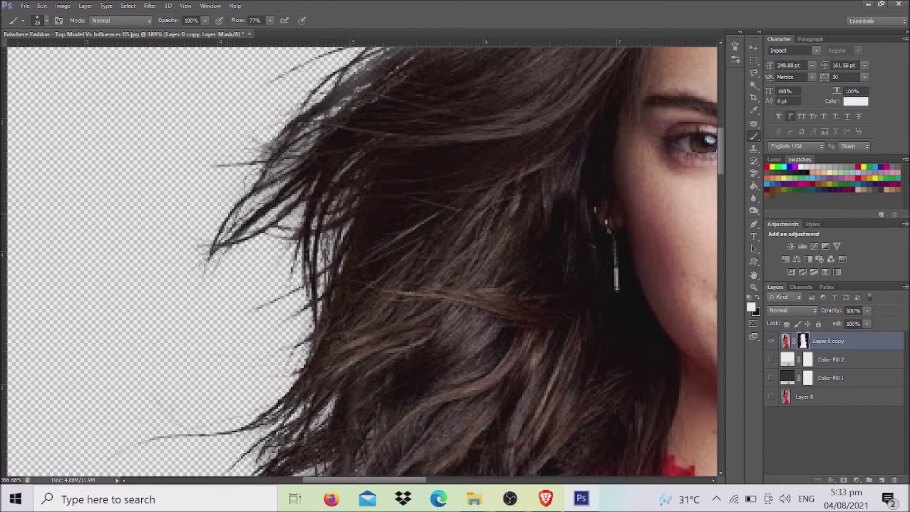
pyautogui.moveTo(382, 161); pyautogui.dragTo(306, 327)
pyautogui.moveTo(382, 200); pyautogui.dragTo(368, 223)
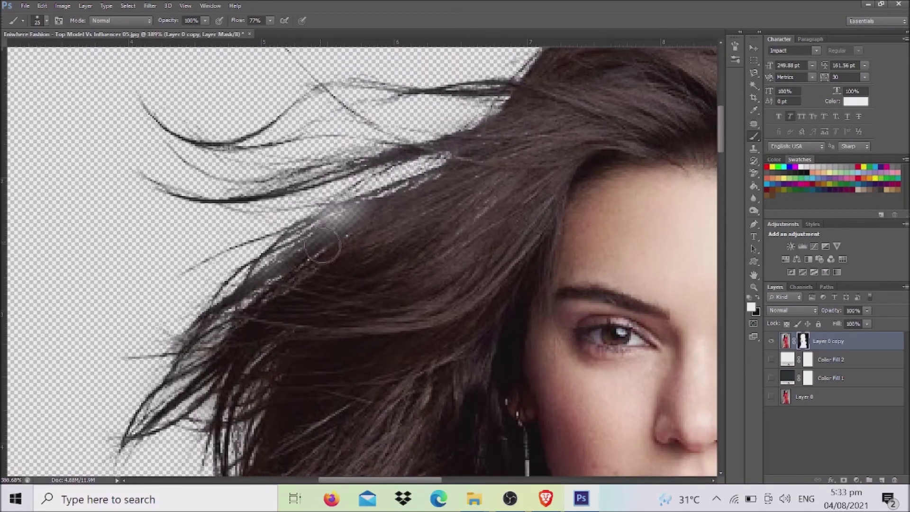
pyautogui.moveTo(289, 251)
pyautogui.mouseDown()
pyautogui.moveTo(229, 269)
pyautogui.moveTo(175, 353)
pyautogui.mouseUp()
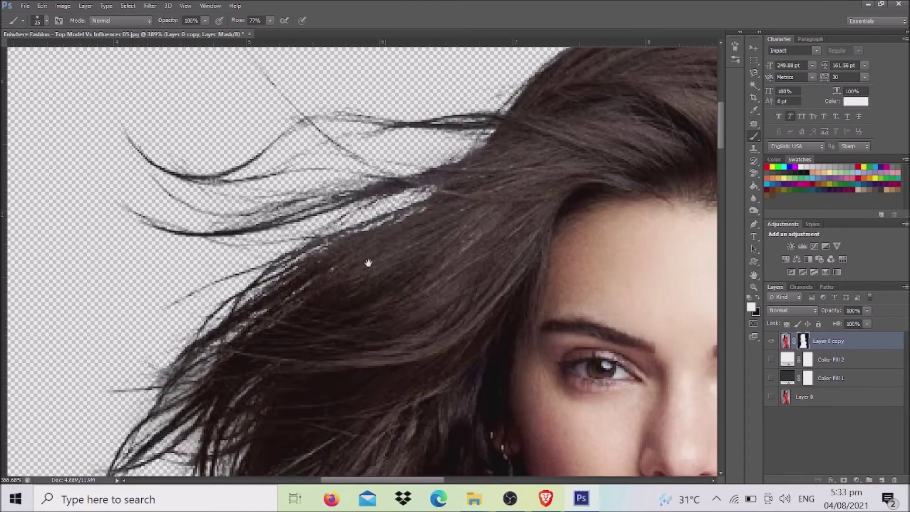
# Repaint the crown and the right hair edge beside the face and neck.
pyautogui.moveTo(414, 157); pyautogui.dragTo(403, 278)
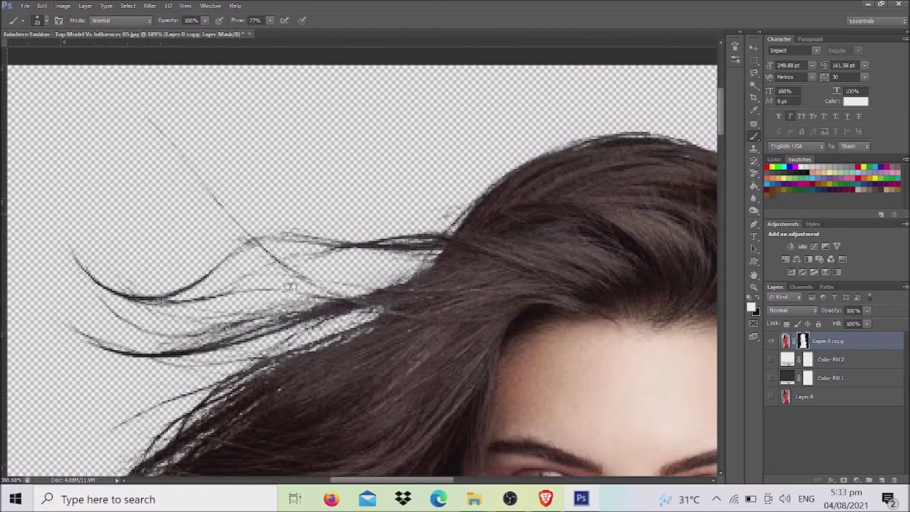
pyautogui.moveTo(540, 209); pyautogui.dragTo(267, 287)
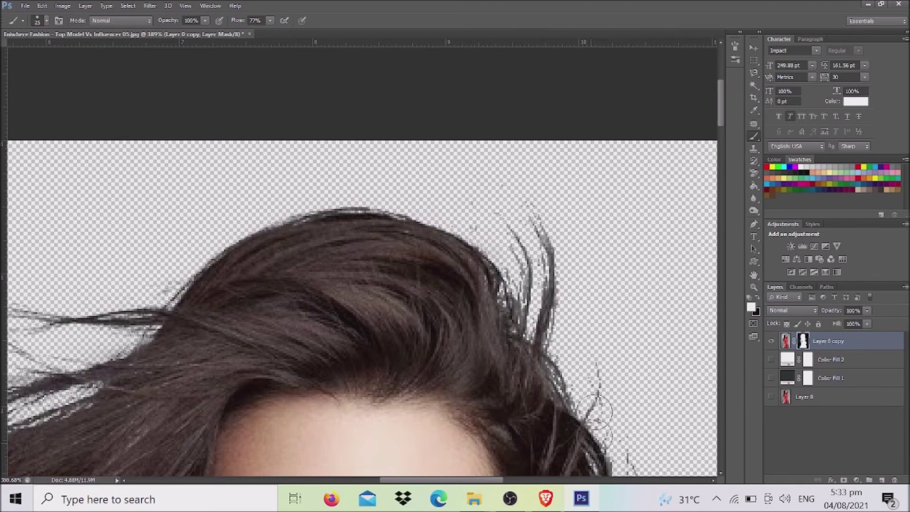
pyautogui.moveTo(447, 281); pyautogui.dragTo(404, 207)
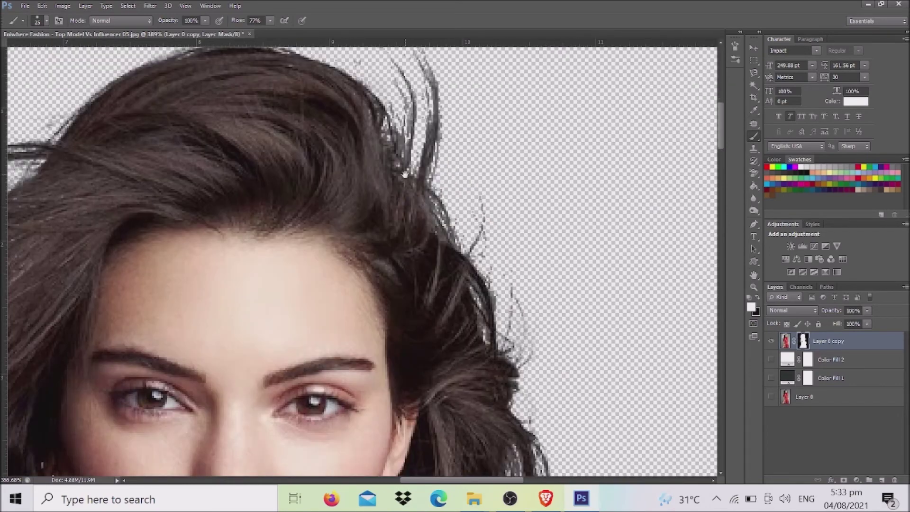
pyautogui.moveTo(404, 175); pyautogui.dragTo(405, 142)
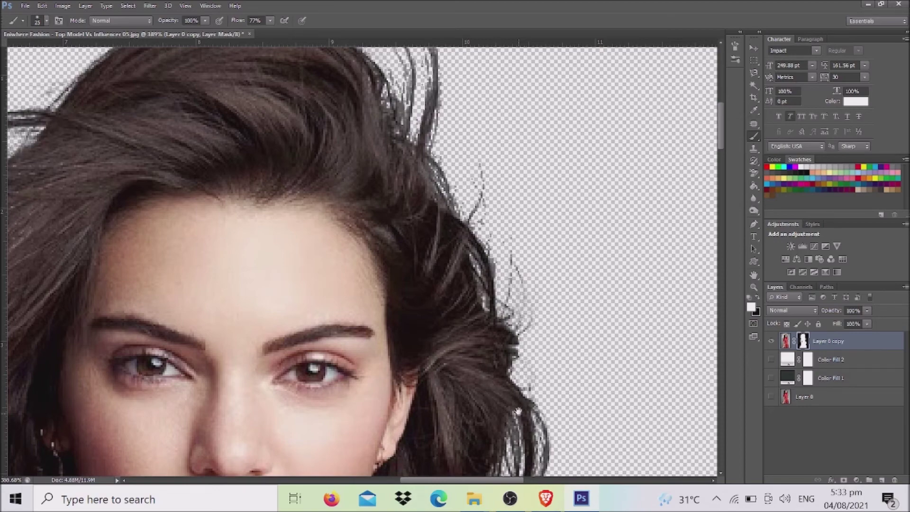
pyautogui.moveTo(518, 412); pyautogui.dragTo(539, 229)
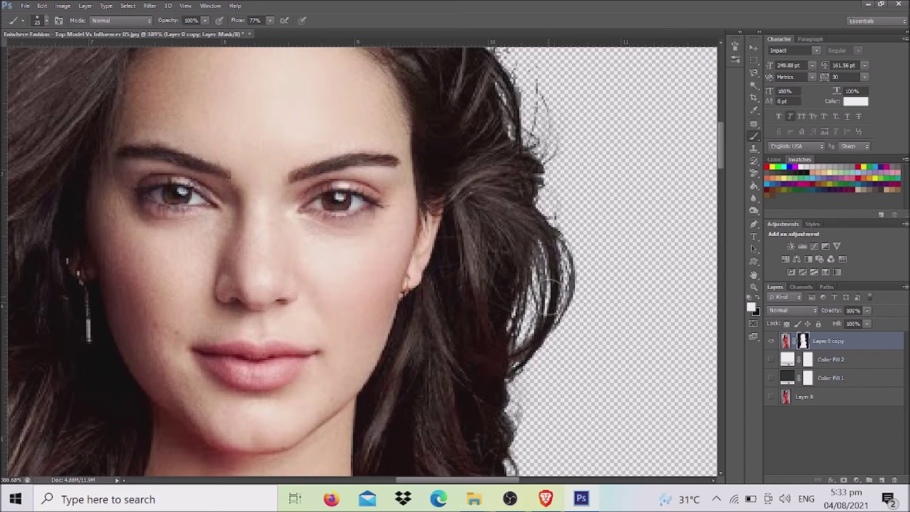
pyautogui.moveTo(500, 452); pyautogui.dragTo(525, 184)
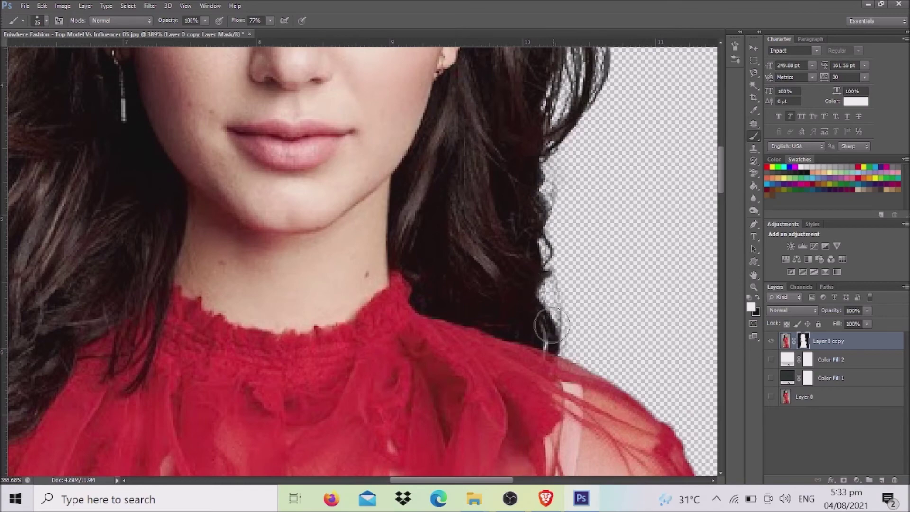
pyautogui.scroll(-1, 536, 342)
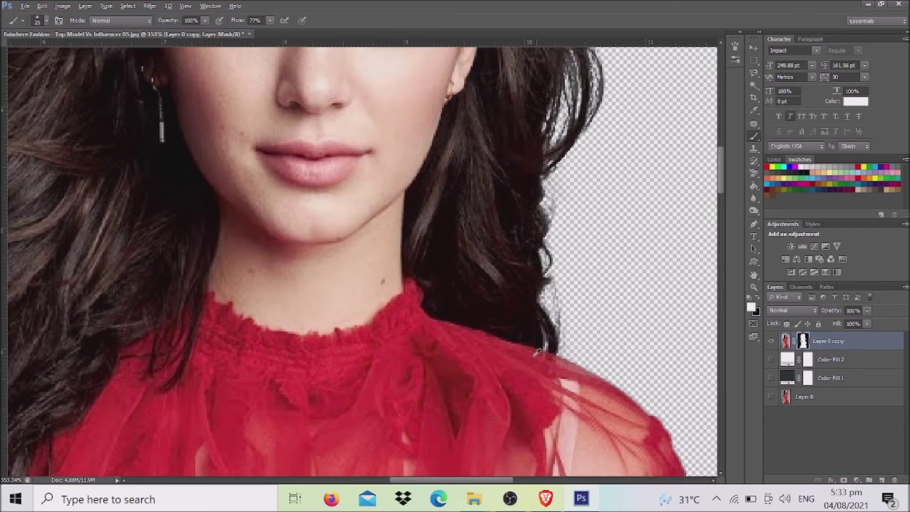
# Zoom out and turn the white Color Fill 2 back on behind the cut-out.
pyautogui.scroll(-1, 536, 342)
pyautogui.scroll(-1, 534, 351)
pyautogui.scroll(-1, 533, 361)
pyautogui.scroll(-1, 533, 361)
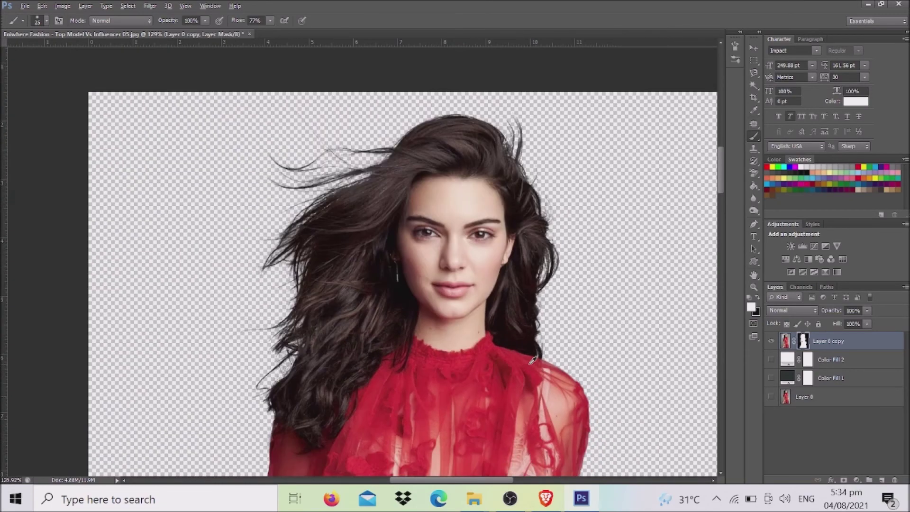
pyautogui.scroll(-1, 531, 364)
pyautogui.scroll(-1, 527, 369)
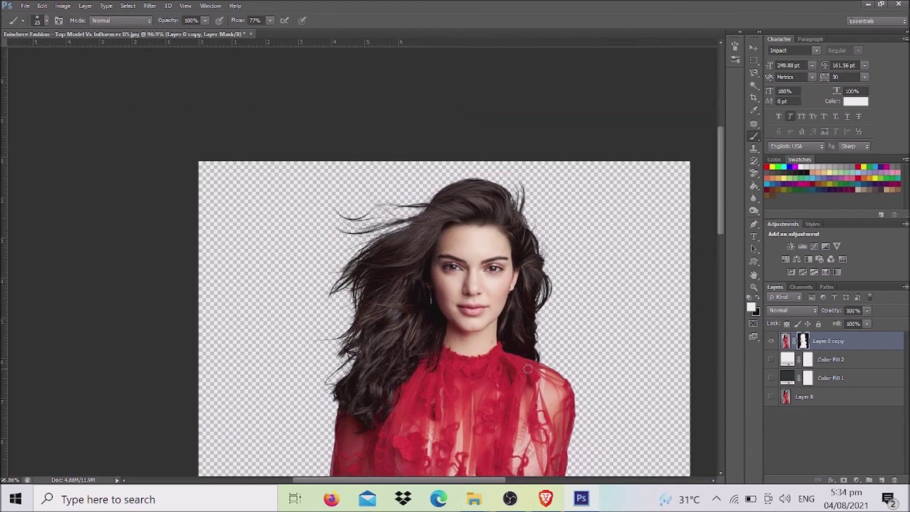
pyautogui.scroll(-1, 571, 308)
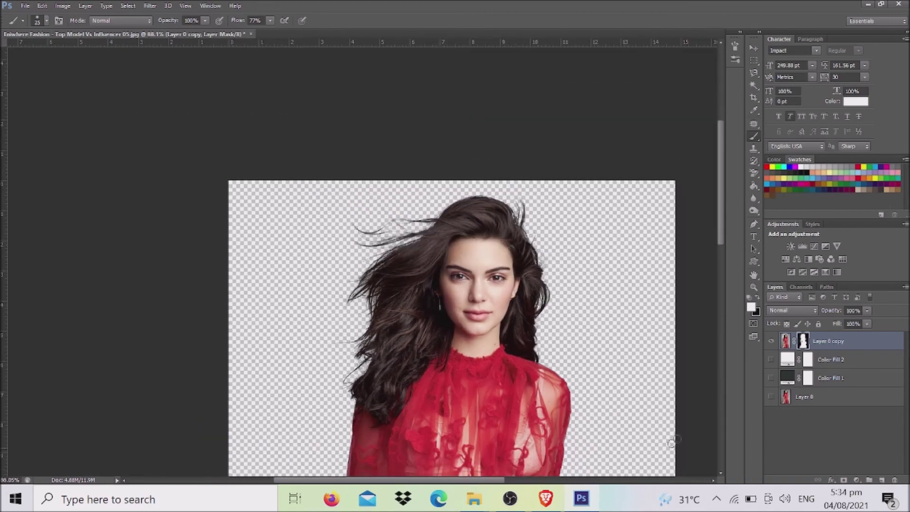
pyautogui.click(771, 360)
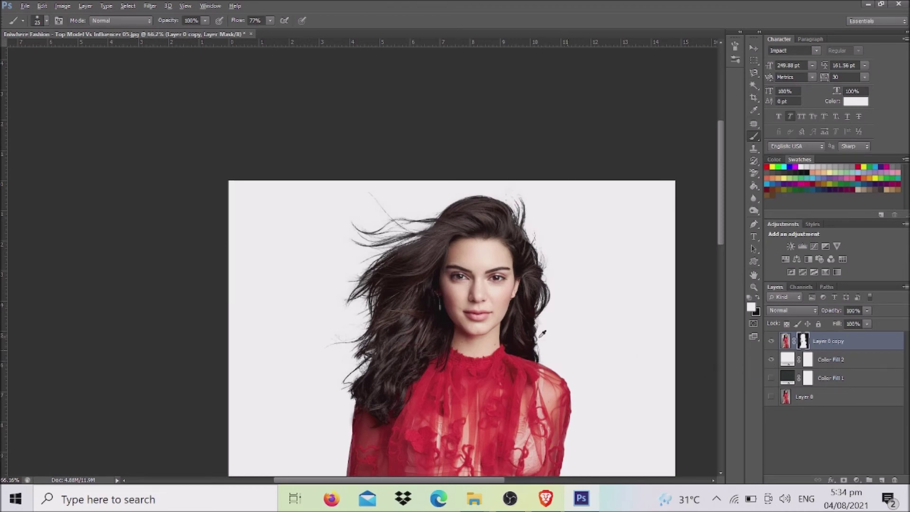
# Fit the image in view and start Save As with Shift+Ctrl+S.
pyautogui.scroll(-1, 542, 334)
pyautogui.scroll(-1, 514, 405)
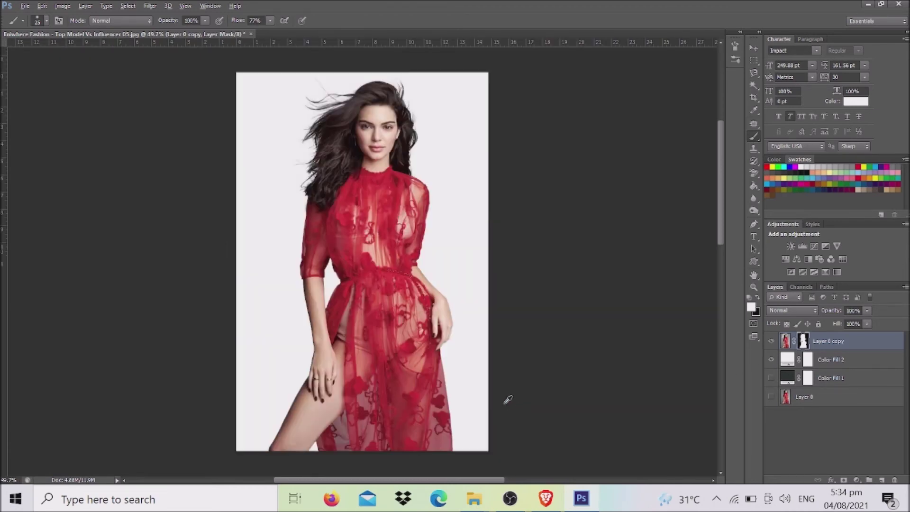
pyautogui.scroll(1, 479, 242)
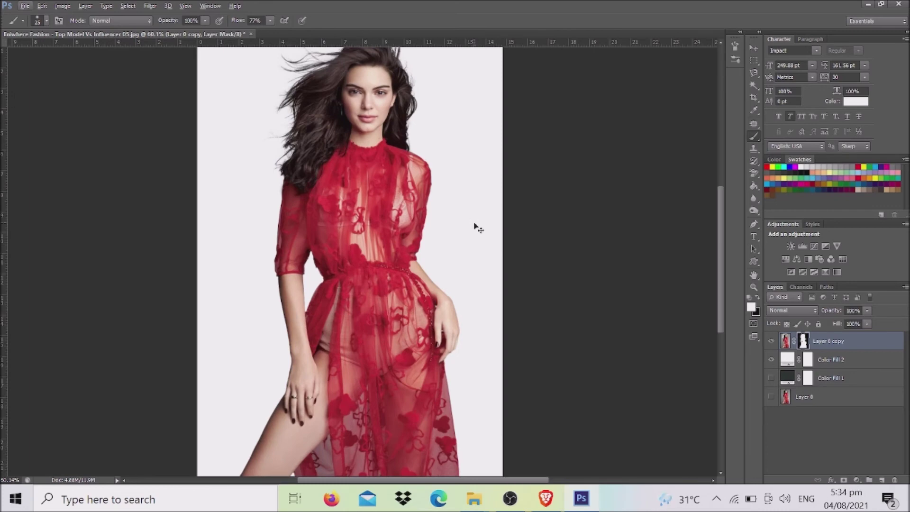
pyautogui.hotkey('ctrl', 'shift', 's')
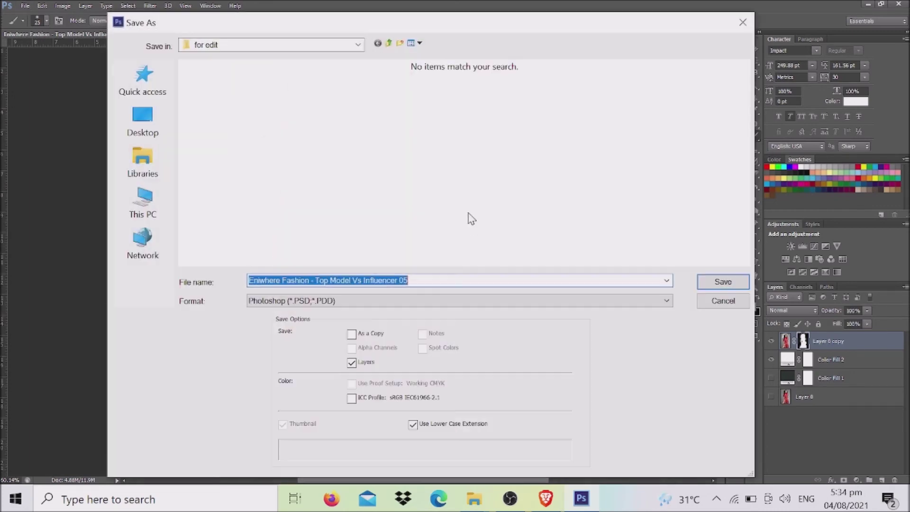
# Restart Save As from the File menu and choose JPEG as the format.
pyautogui.click(335, 303)
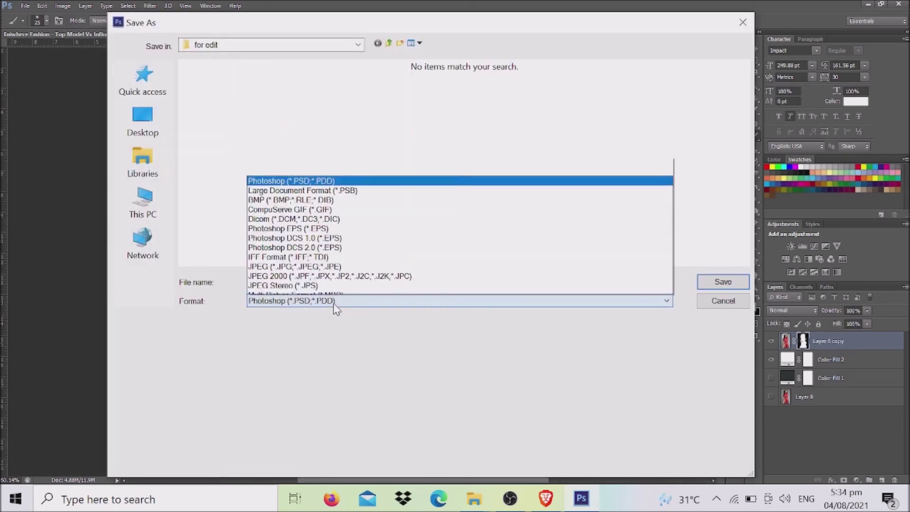
pyautogui.click(729, 29)
pyautogui.click(742, 22)
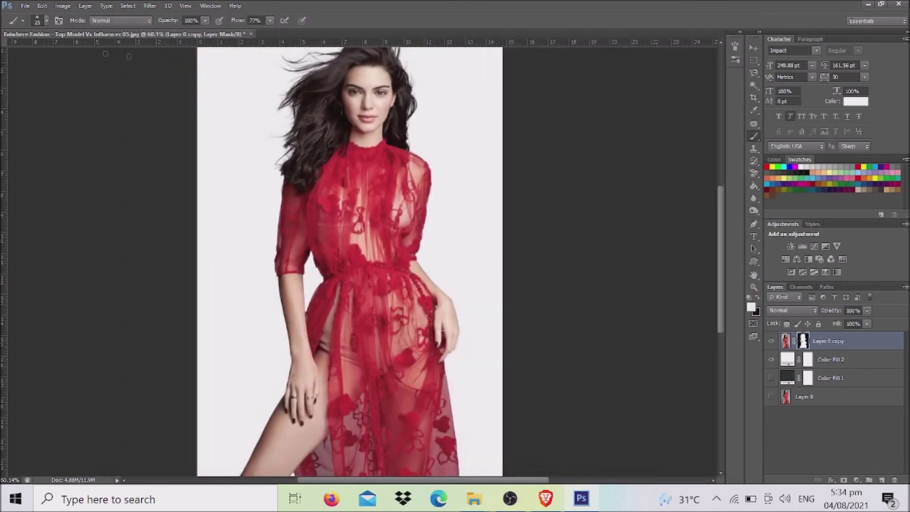
pyautogui.click(25, 6)
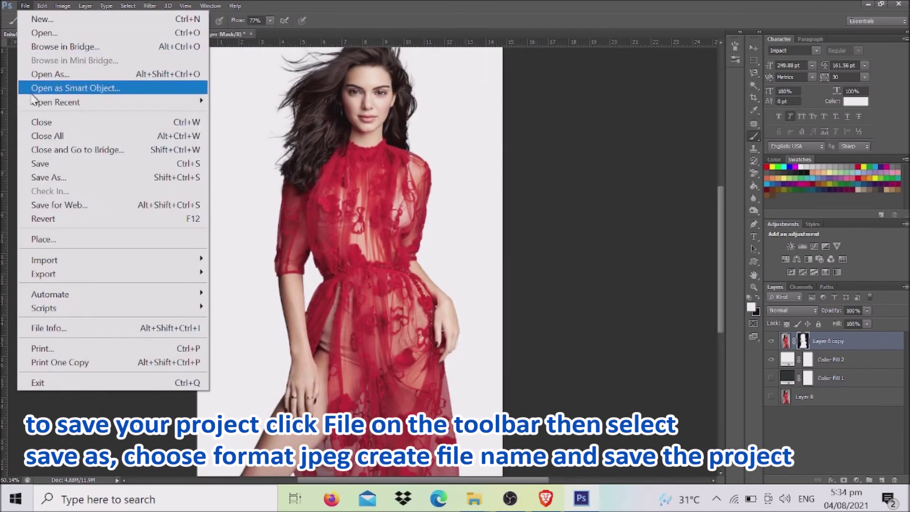
pyautogui.click(47, 179)
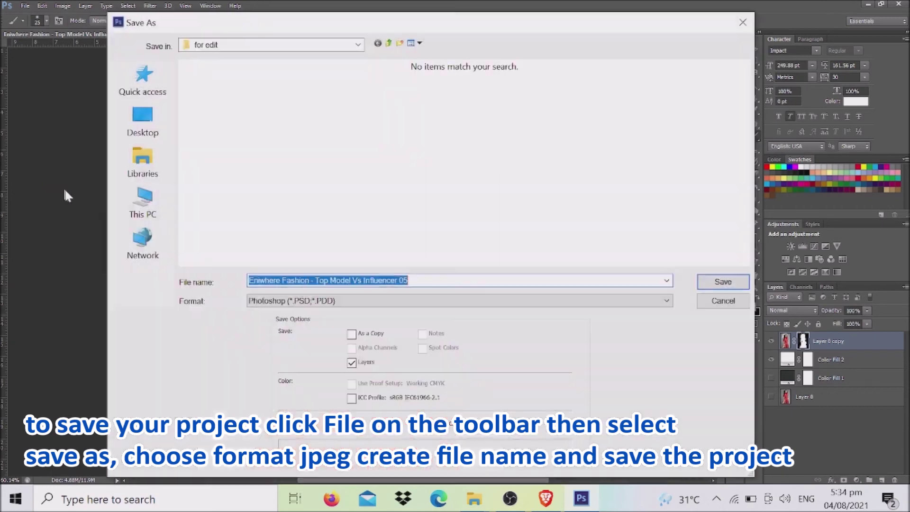
pyautogui.click(268, 303)
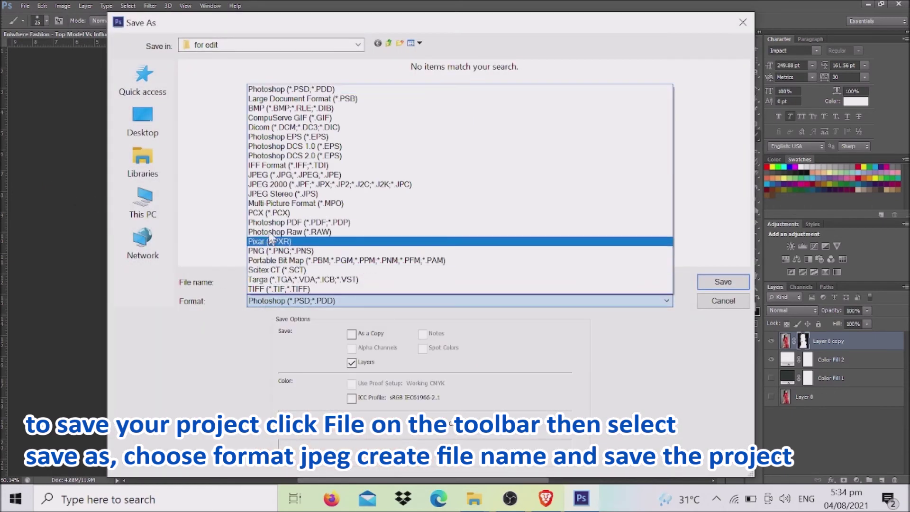
pyautogui.click(270, 175)
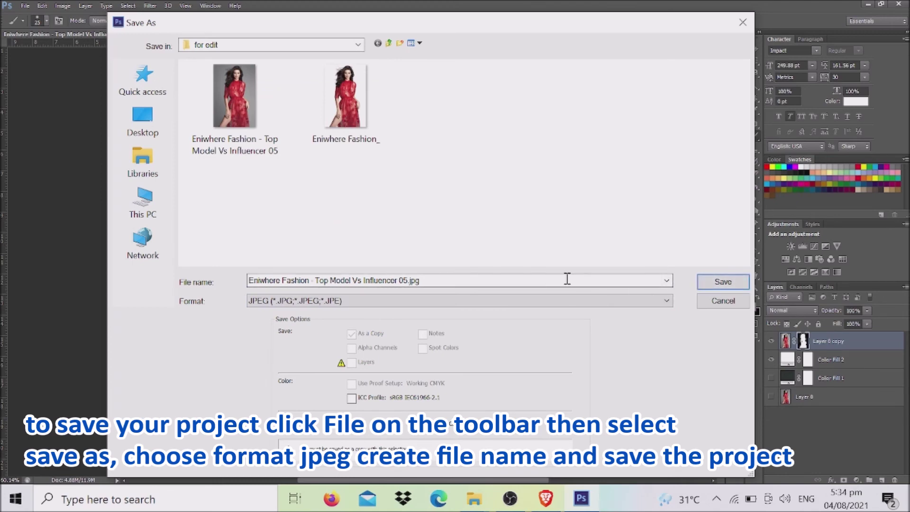
pyautogui.click(709, 281)
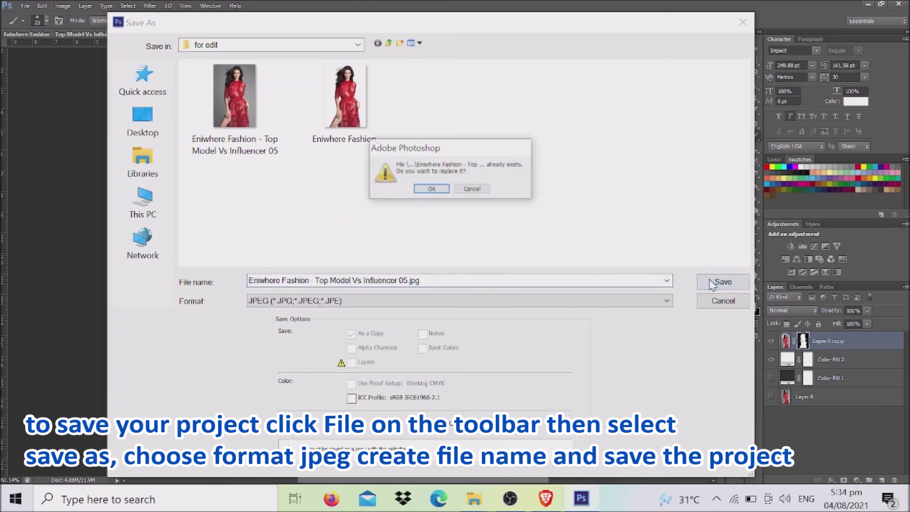
# Save the JPEG as 'model' without replacing existing files, accepting the default quality options.
pyautogui.click(471, 189)
pyautogui.click(343, 113)
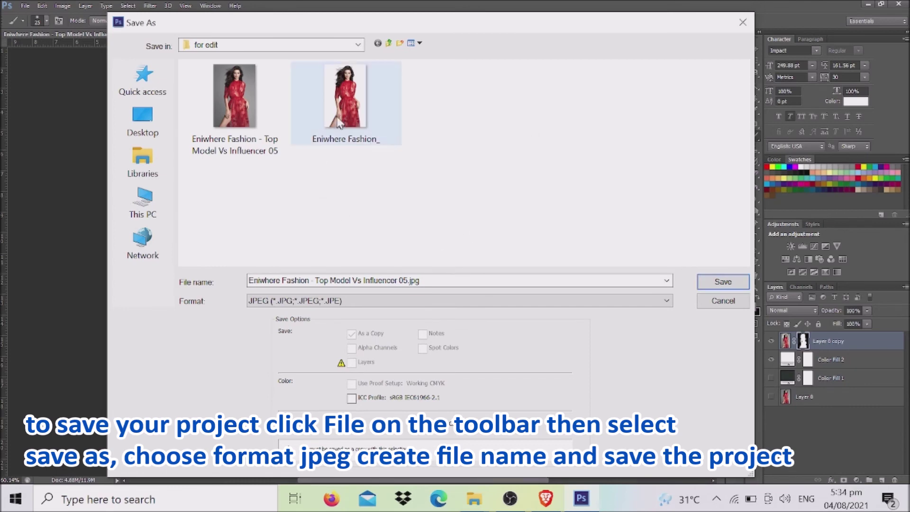
pyautogui.click(723, 285)
pyautogui.click(470, 190)
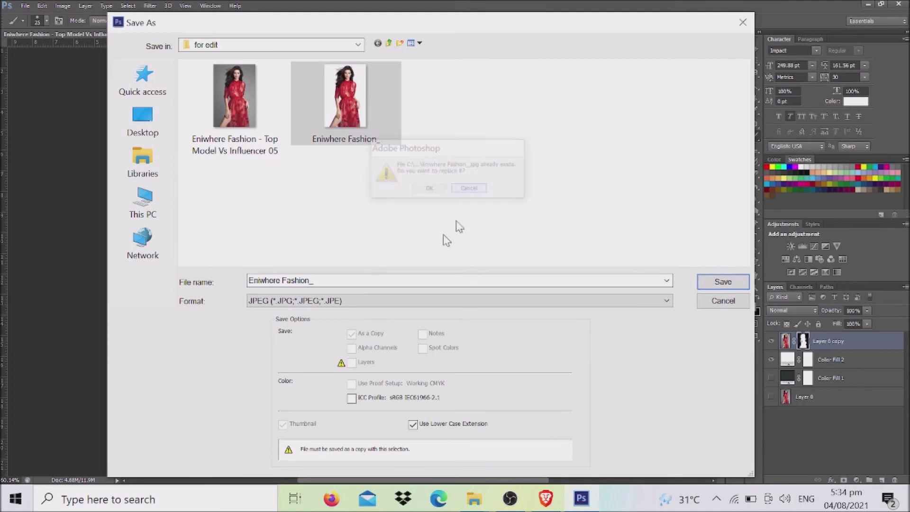
pyautogui.doubleClick(327, 280)
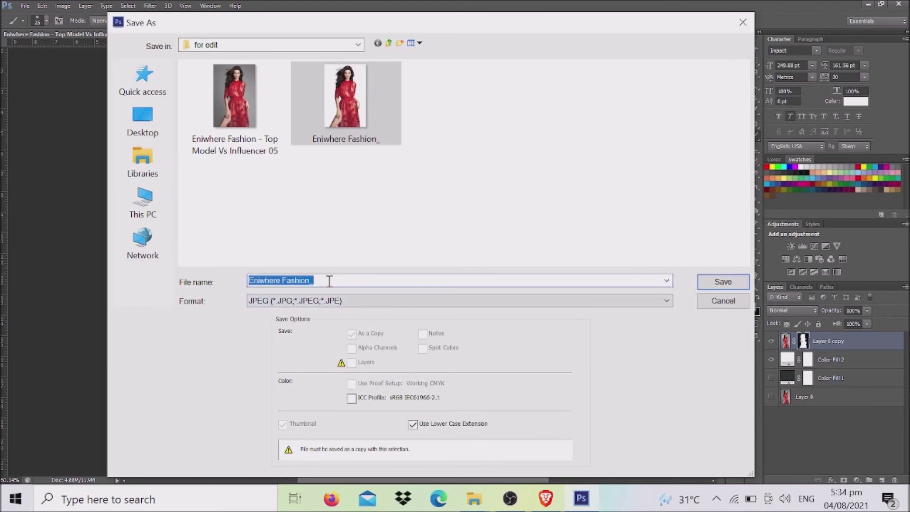
pyautogui.write('modol')
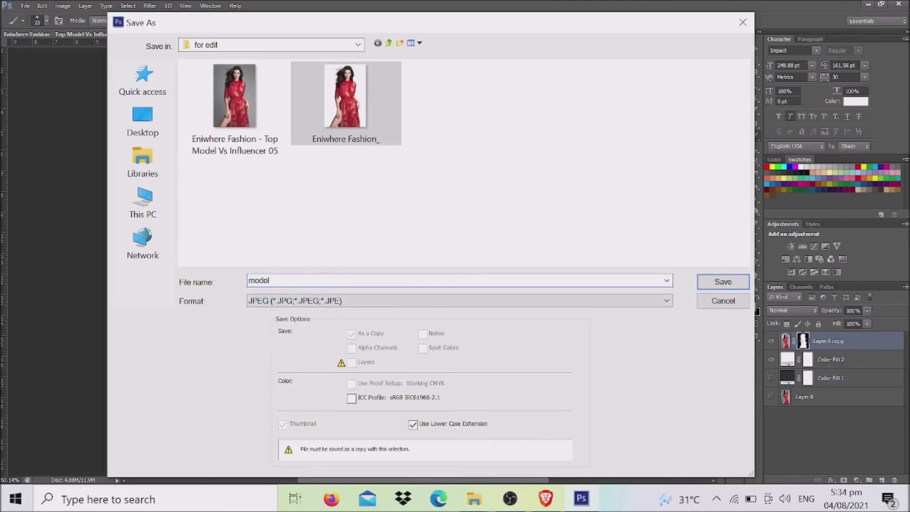
pyautogui.click(723, 283)
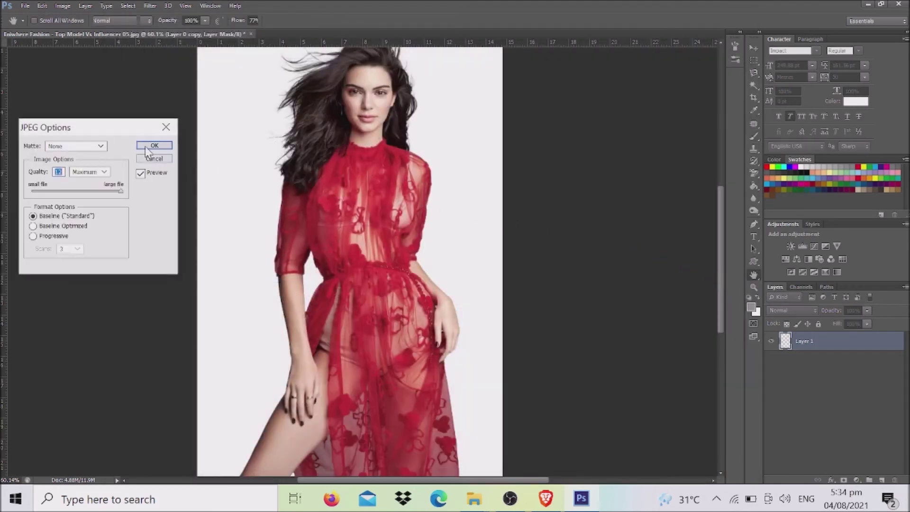
pyautogui.click(145, 146)
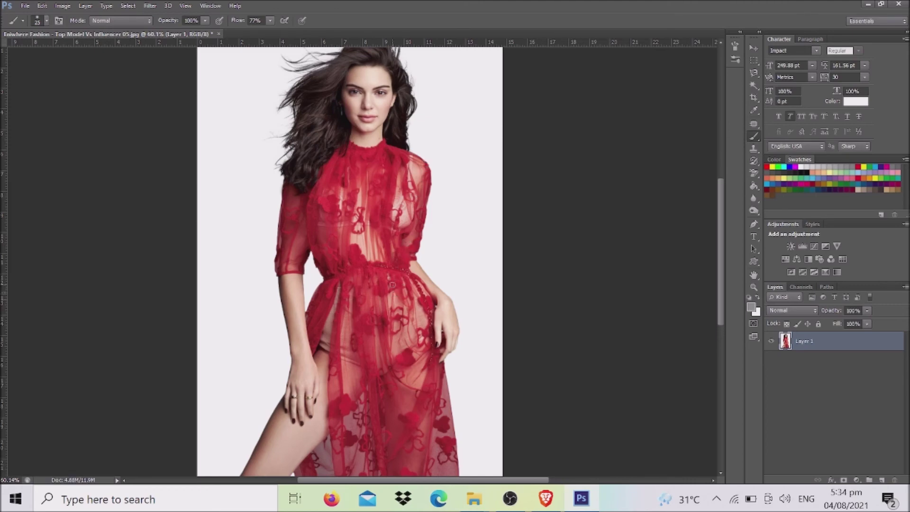
# Undo the flatten to restore the layers, hide the white fill, and abandon a Save As attempt.
pyautogui.hotkey('ctrl', 'z')
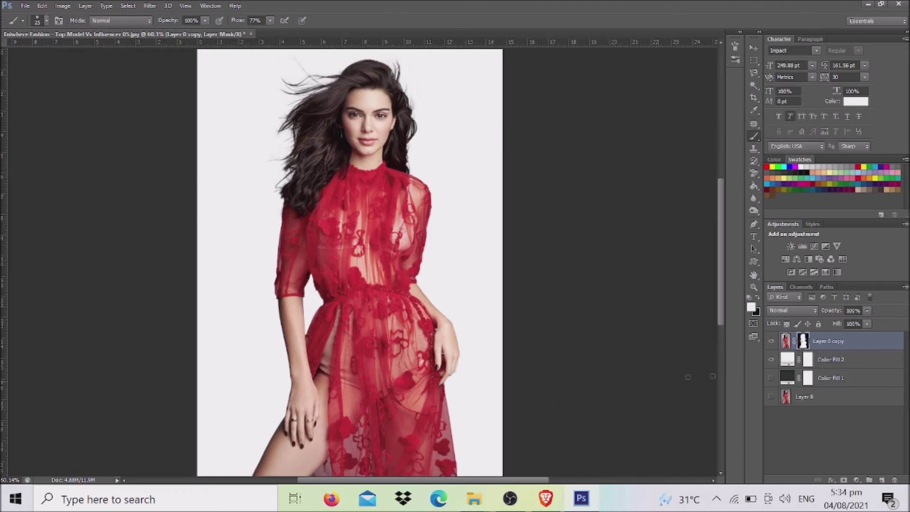
pyautogui.click(771, 360)
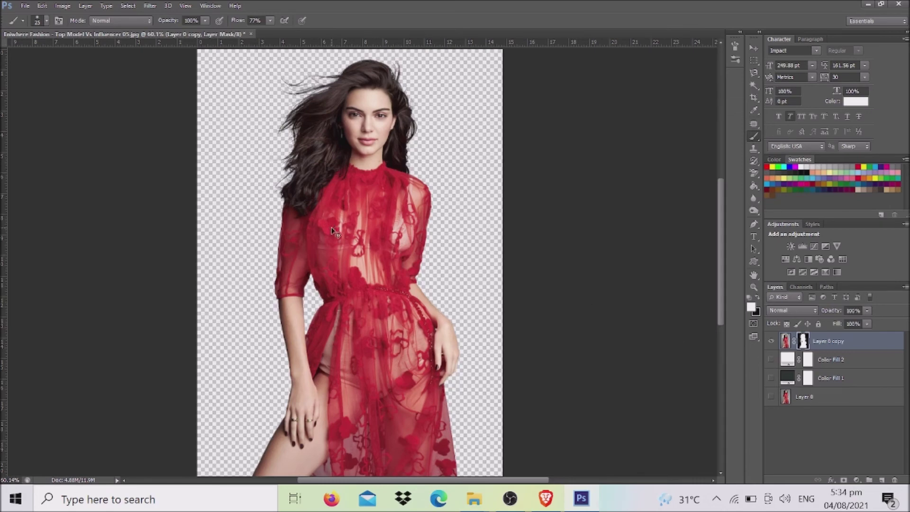
pyautogui.hotkey('ctrl', 'shift', 's')
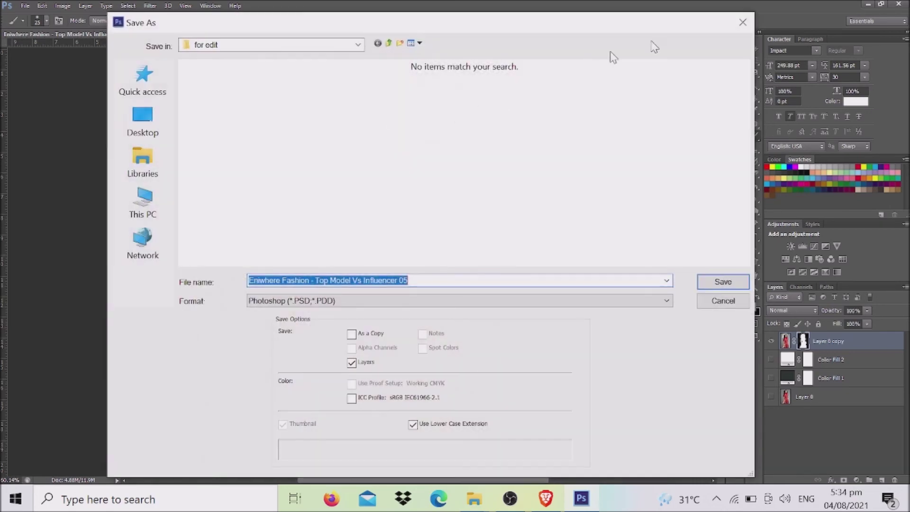
pyautogui.click(743, 24)
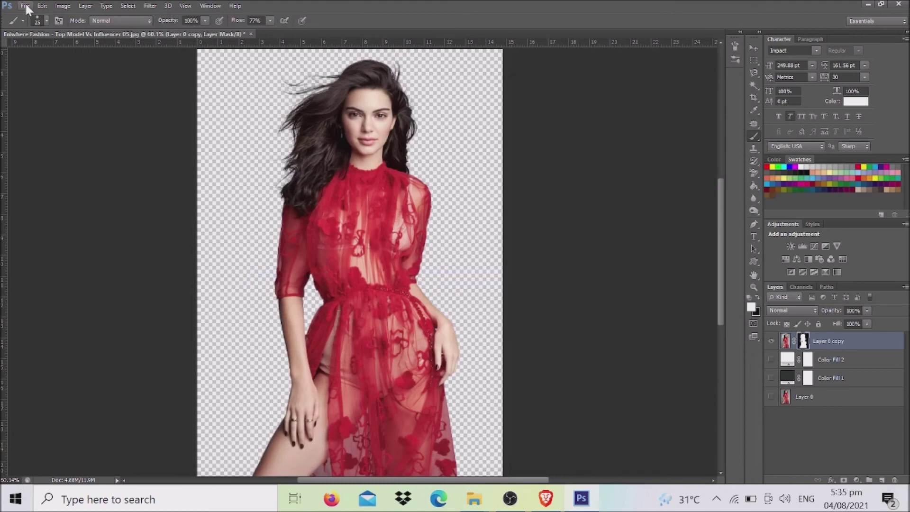
pyautogui.click(25, 6)
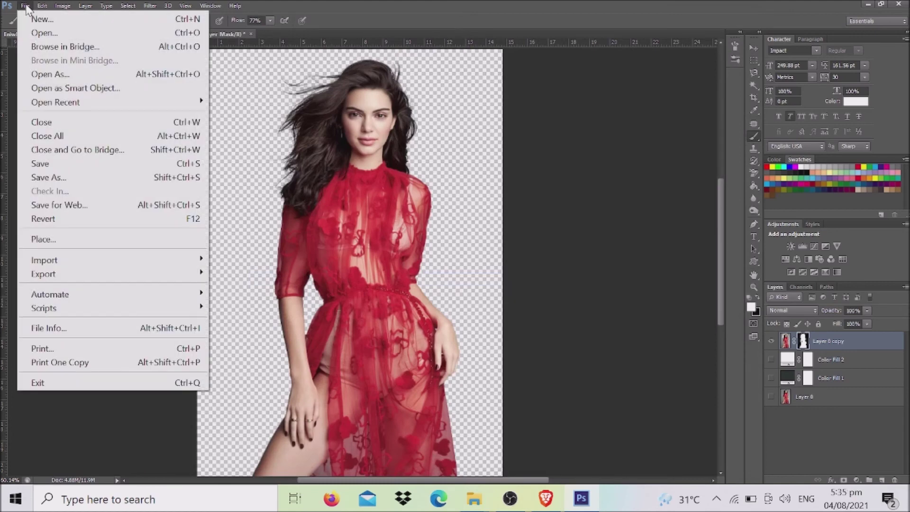
pyautogui.click(42, 178)
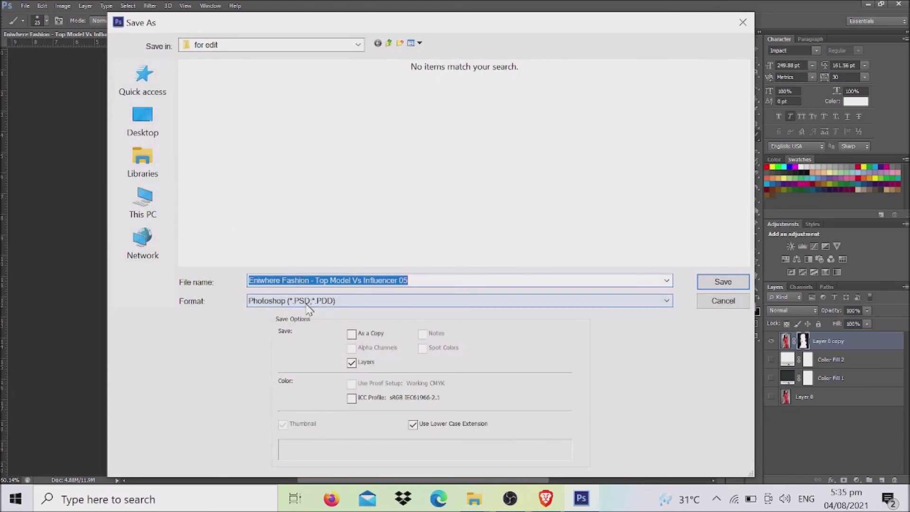
pyautogui.click(308, 304)
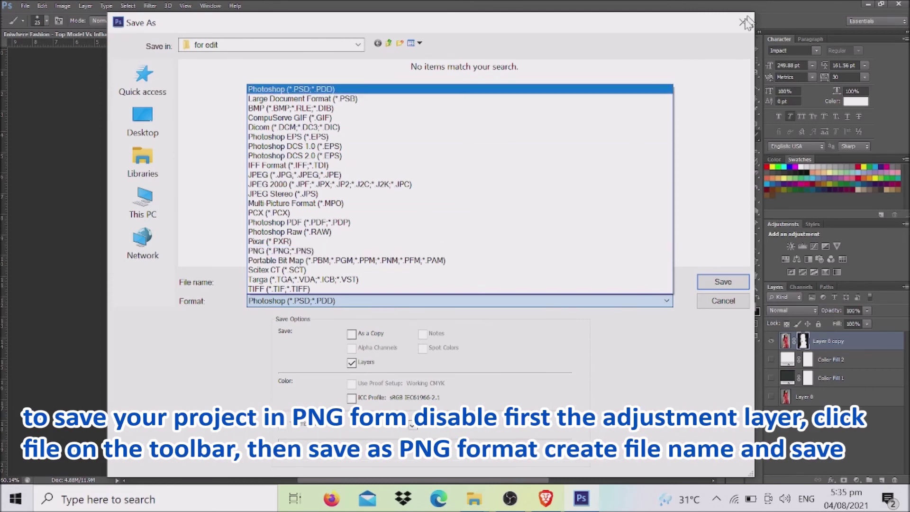
pyautogui.click(747, 22)
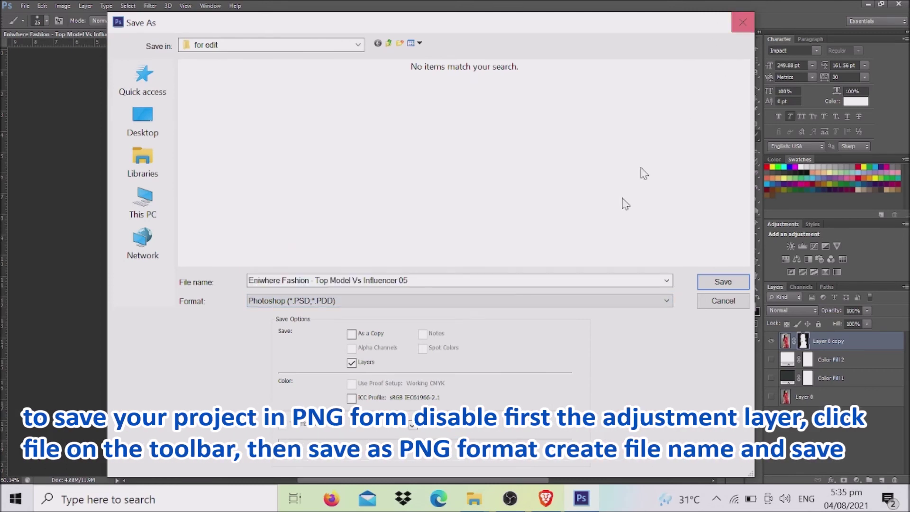
pyautogui.click(743, 22)
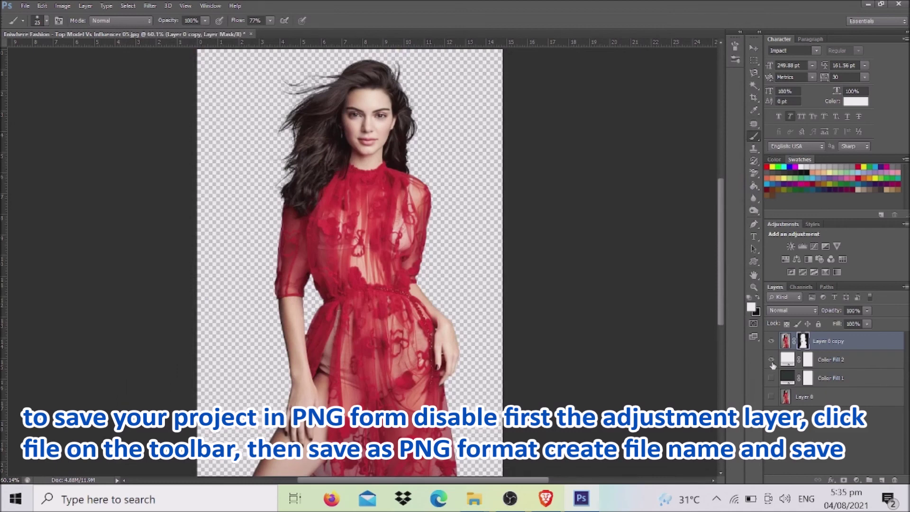
# Toggle Color Fill 2 on and off so the model sits on transparency.
pyautogui.click(771, 360)
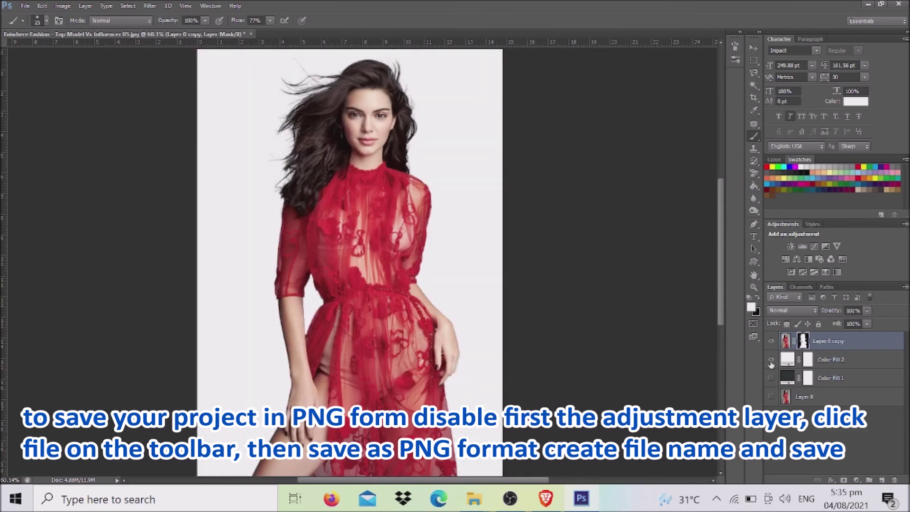
pyautogui.click(771, 361)
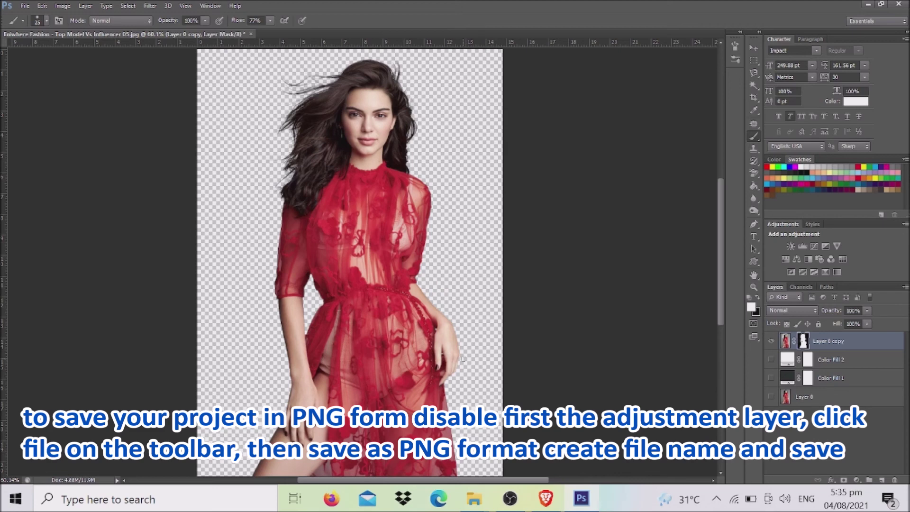
pyautogui.click(27, 3)
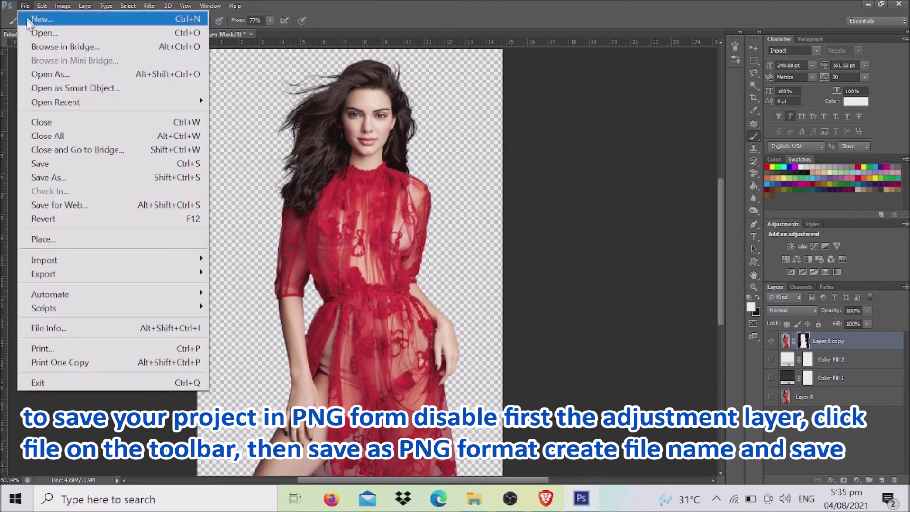
# Save the transparent cut-out as the PNG file 'model2' with default PNG options.
pyautogui.click(52, 180)
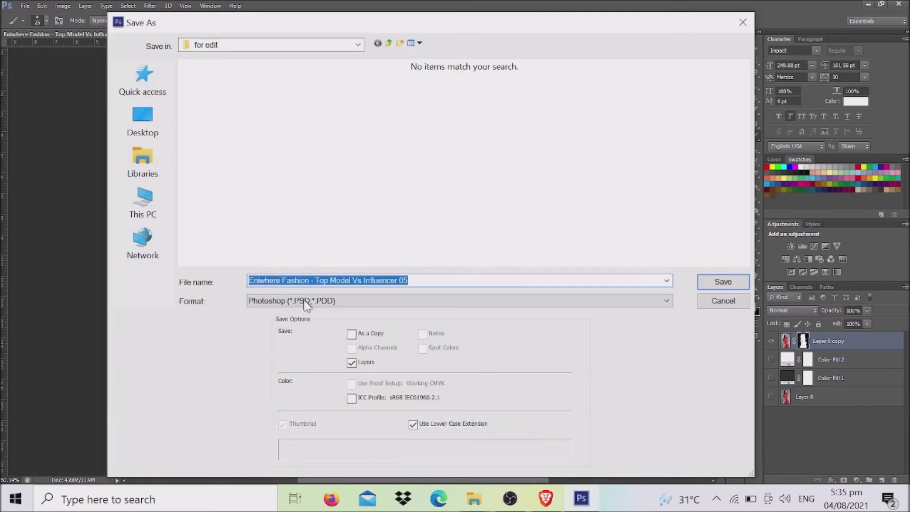
pyautogui.click(306, 301)
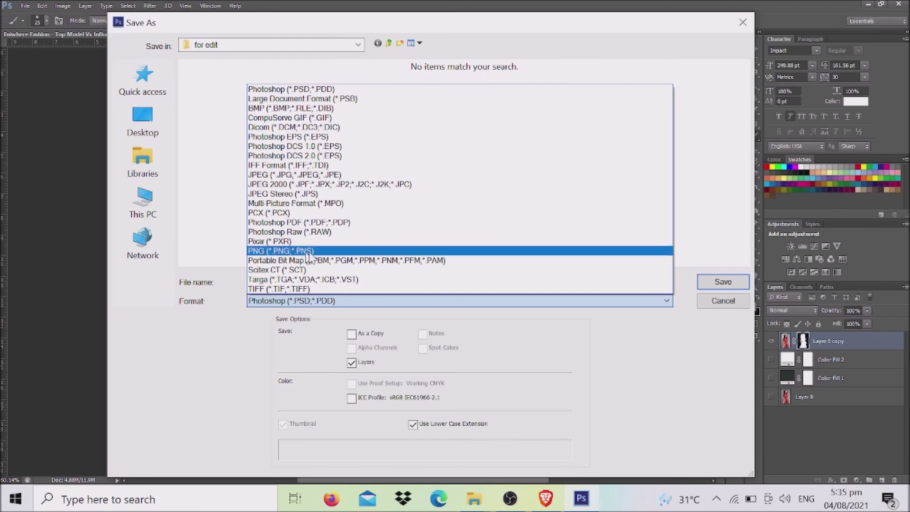
pyautogui.click(279, 251)
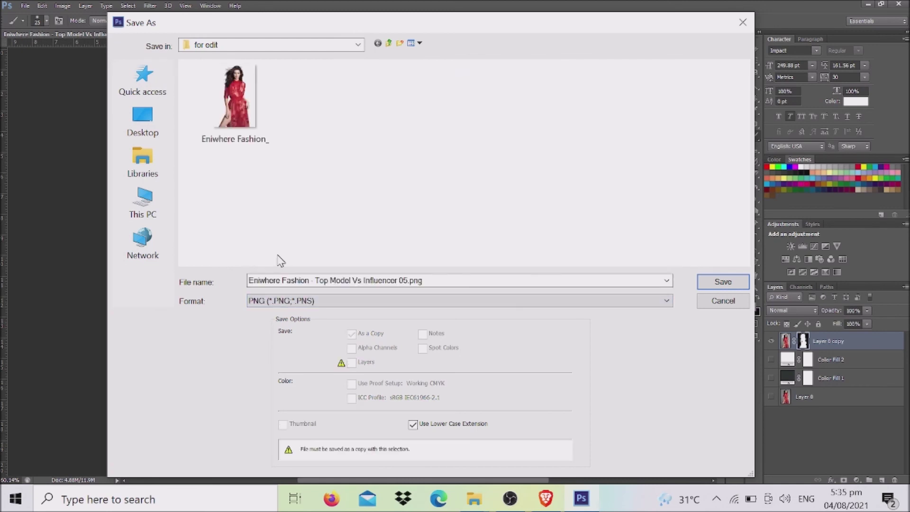
pyautogui.tripleClick(449, 283)
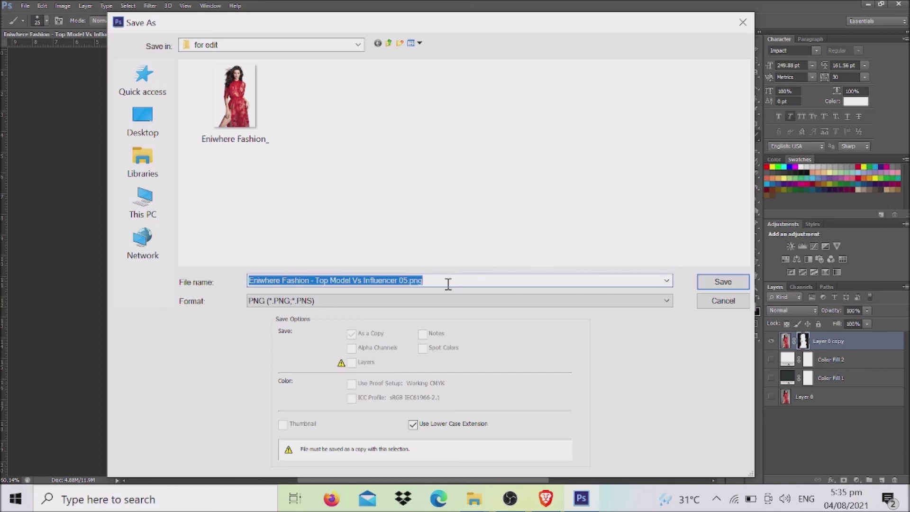
pyautogui.write('model')
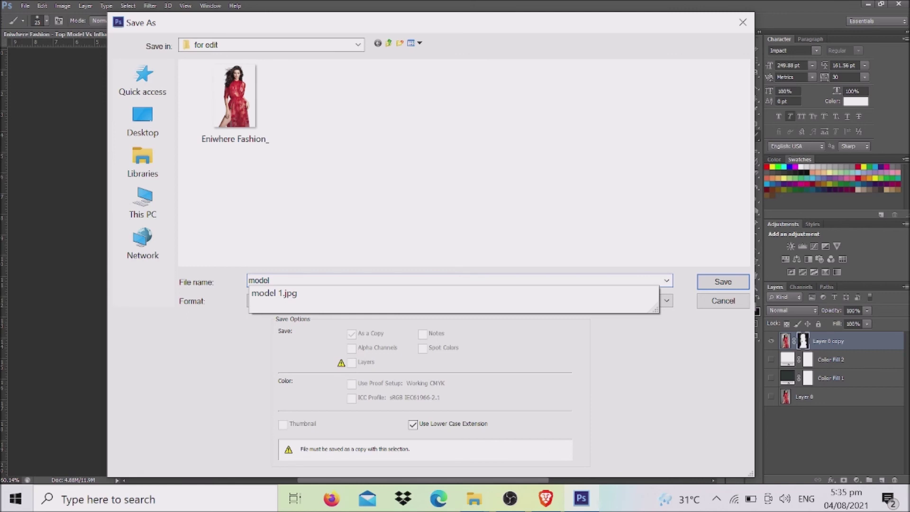
pyautogui.write('2')
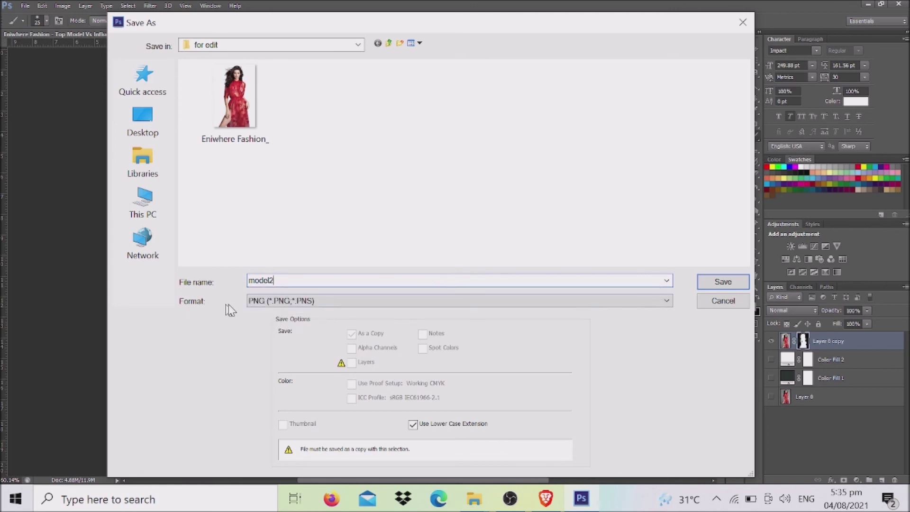
pyautogui.click(706, 286)
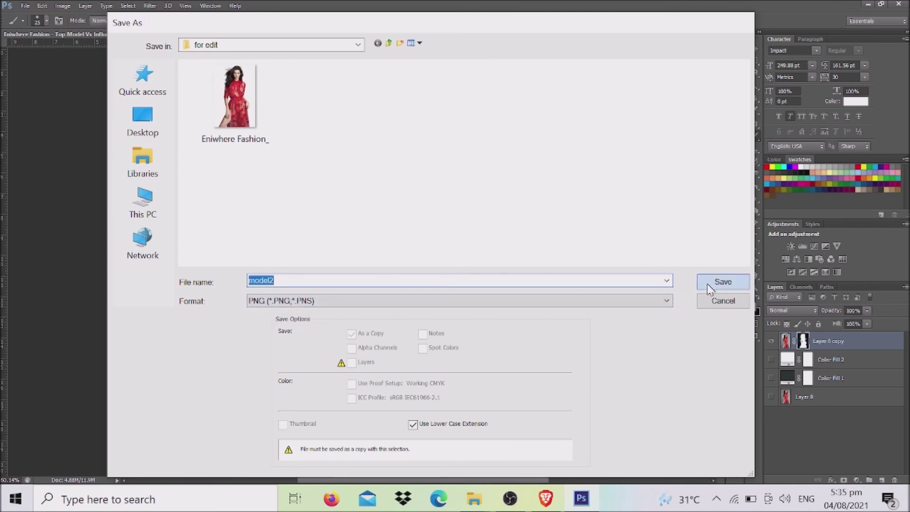
pyautogui.click(489, 157)
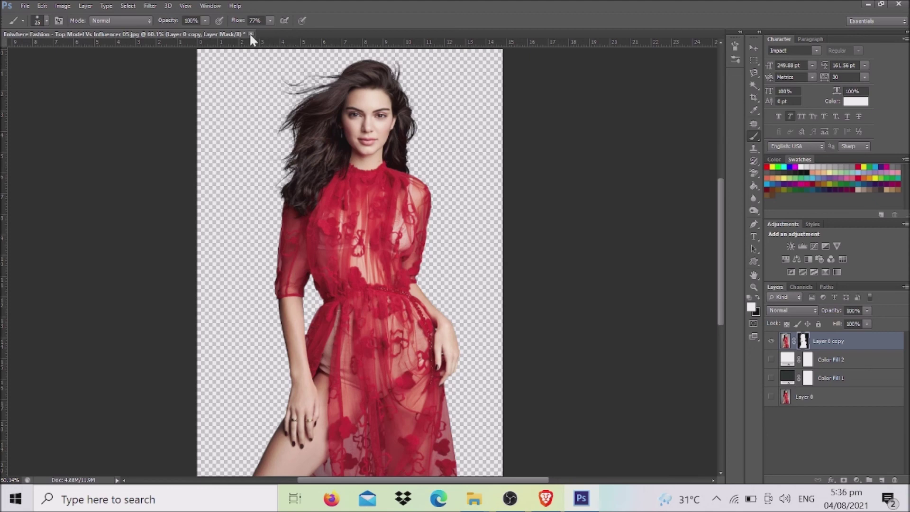
# Close the original document without saving its changes.
pyautogui.click(250, 34)
pyautogui.click(455, 194)
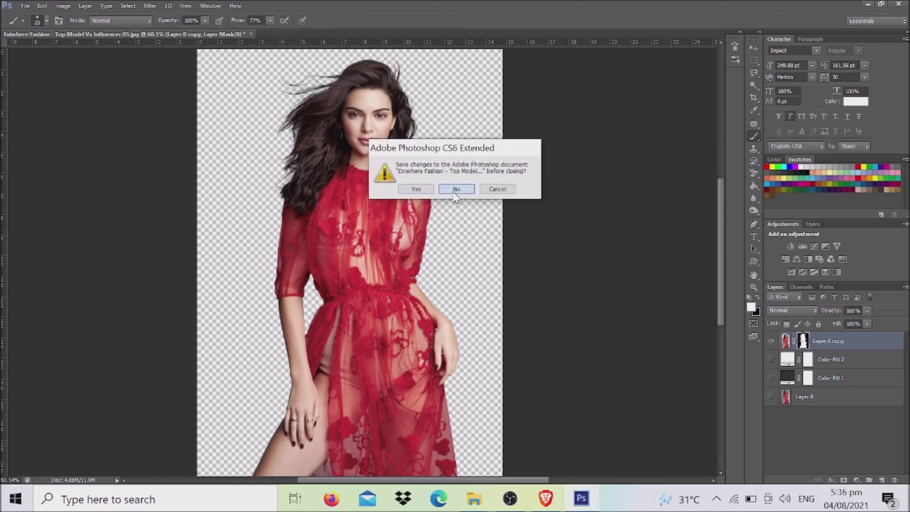
pyautogui.click(449, 189)
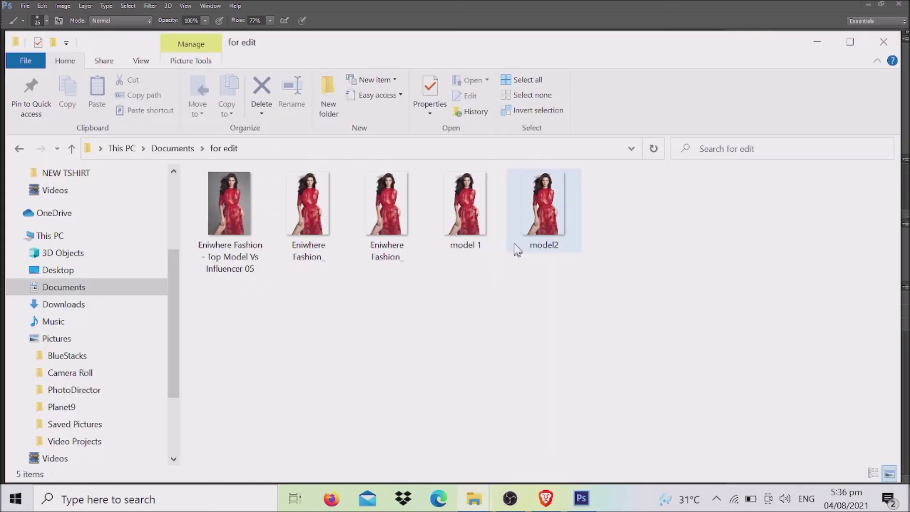
pyautogui.click(479, 216)
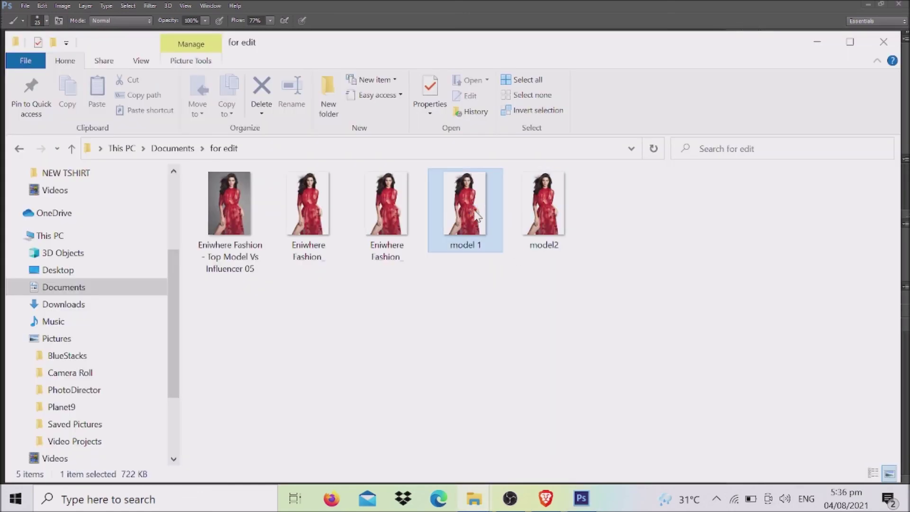
pyautogui.doubleClick(473, 209)
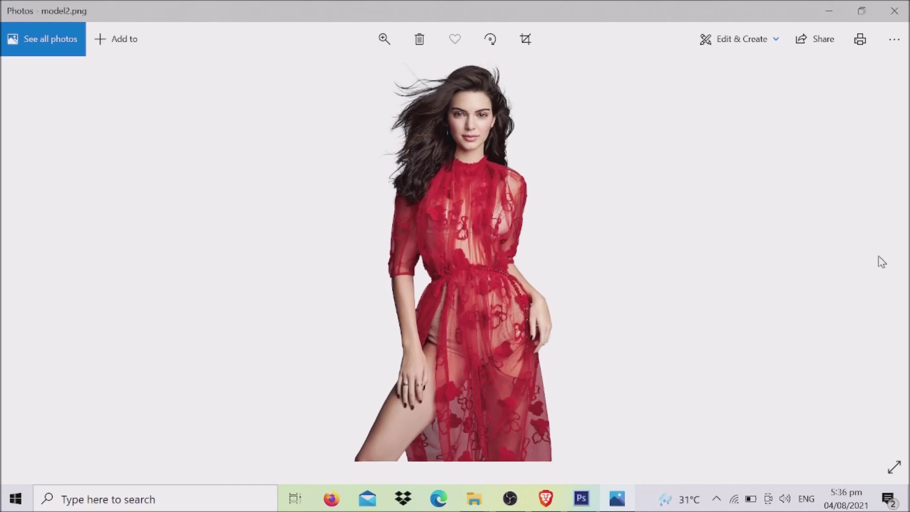
pyautogui.click(895, 10)
pyautogui.click(572, 12)
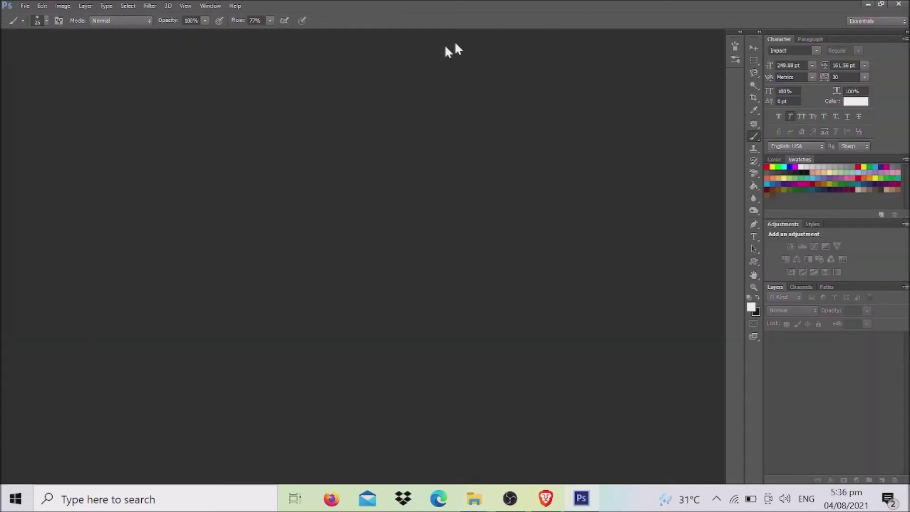
# Open model 1.jpg and then model2.png through File > Open.
pyautogui.click(25, 6)
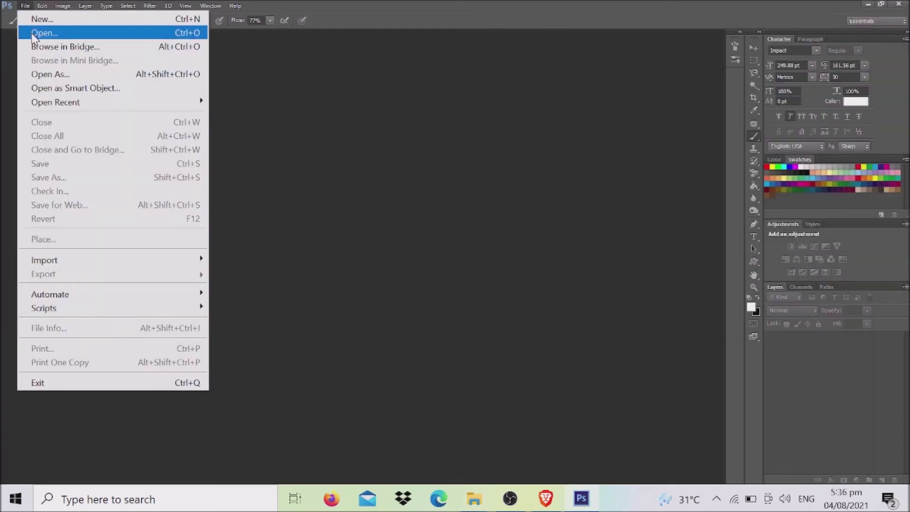
pyautogui.click(31, 33)
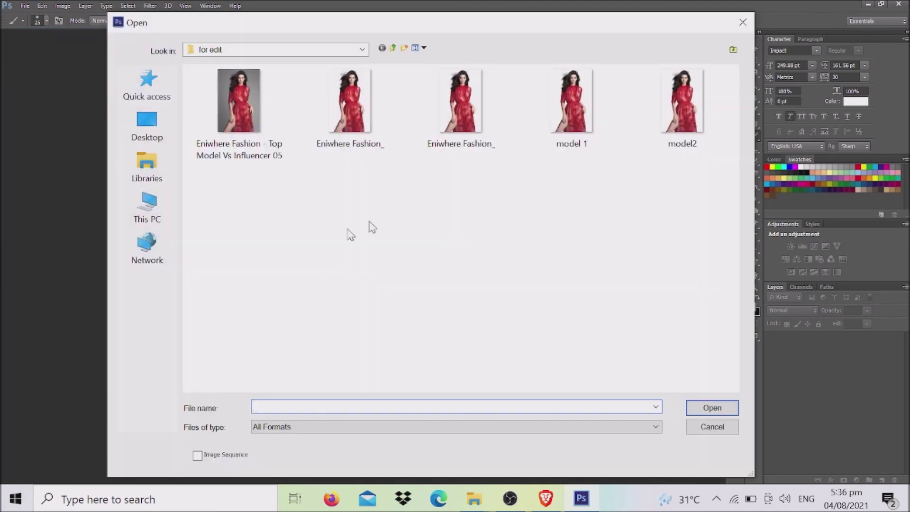
pyautogui.moveTo(571, 106)
pyautogui.doubleClick(557, 124)
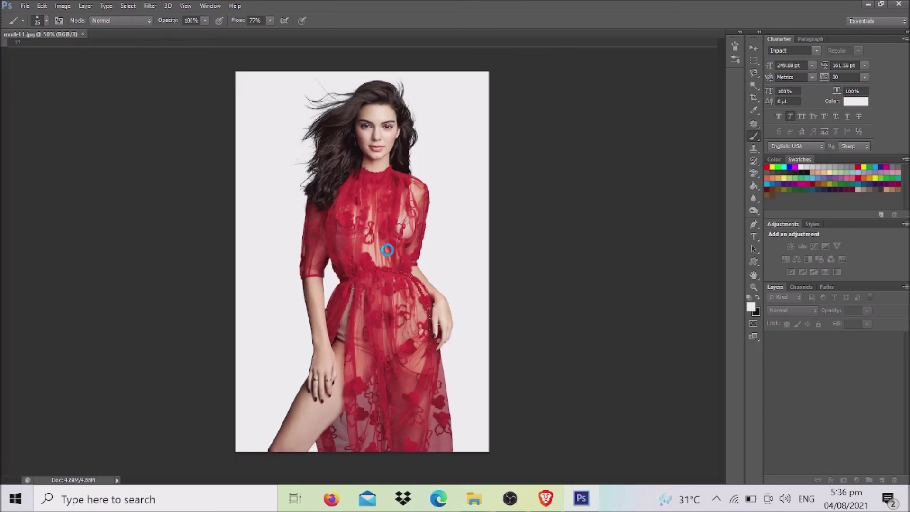
pyautogui.click(23, 4)
pyautogui.click(41, 33)
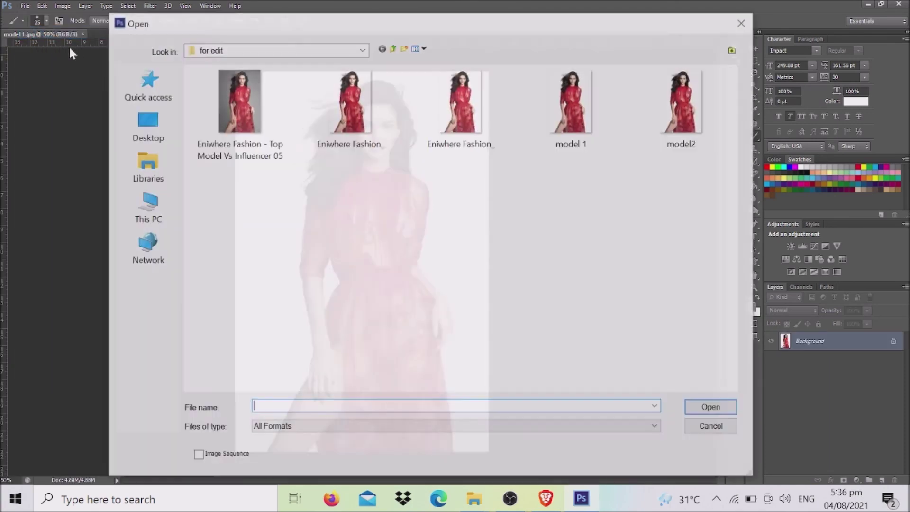
pyautogui.click(680, 105)
pyautogui.doubleClick(680, 105)
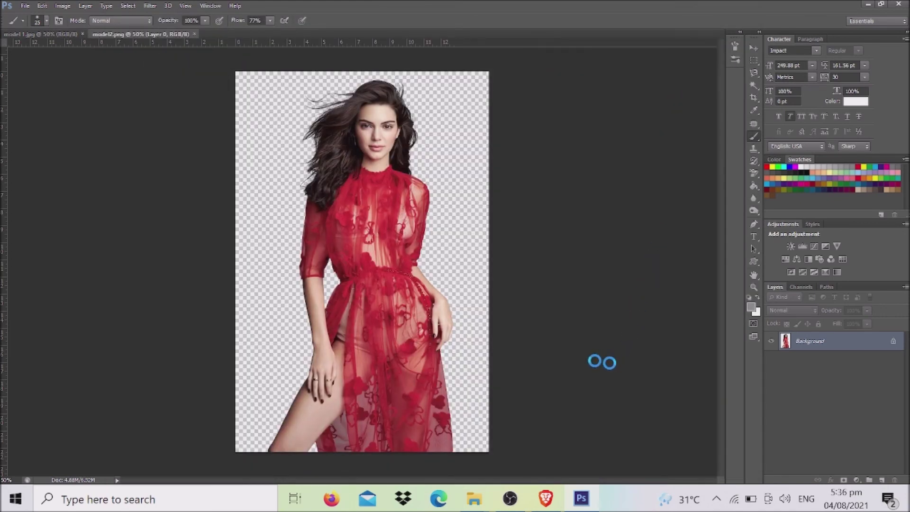
# Float model2.png in its own window and place it beside the model 1.jpg window.
pyautogui.moveTo(122, 37); pyautogui.dragTo(62, 103)
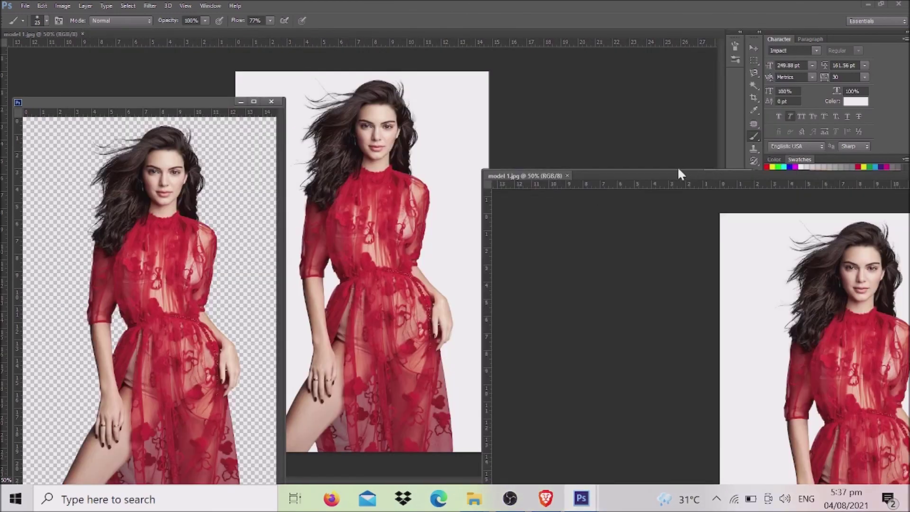
pyautogui.moveTo(634, 175)
pyautogui.mouseDown()
pyautogui.moveTo(576, 168)
pyautogui.moveTo(532, 59)
pyautogui.mouseUp()
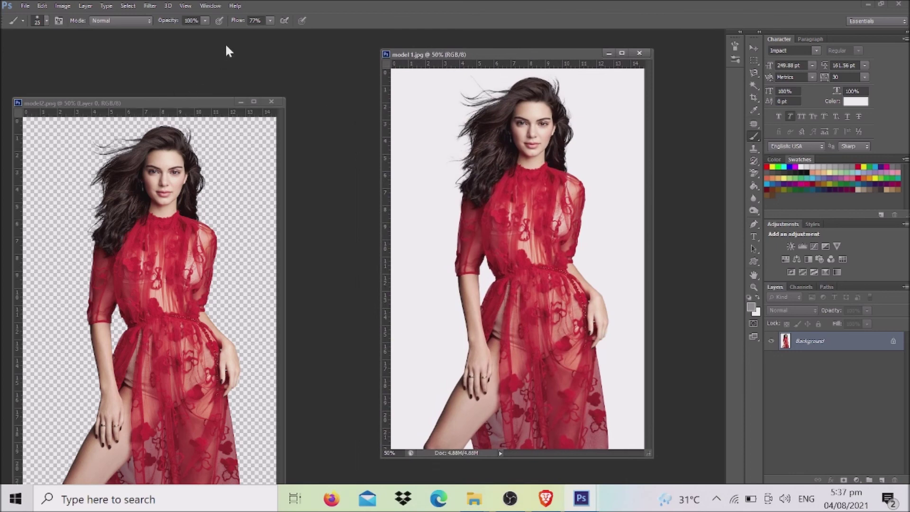
pyautogui.moveTo(222, 52); pyautogui.dragTo(223, 53)
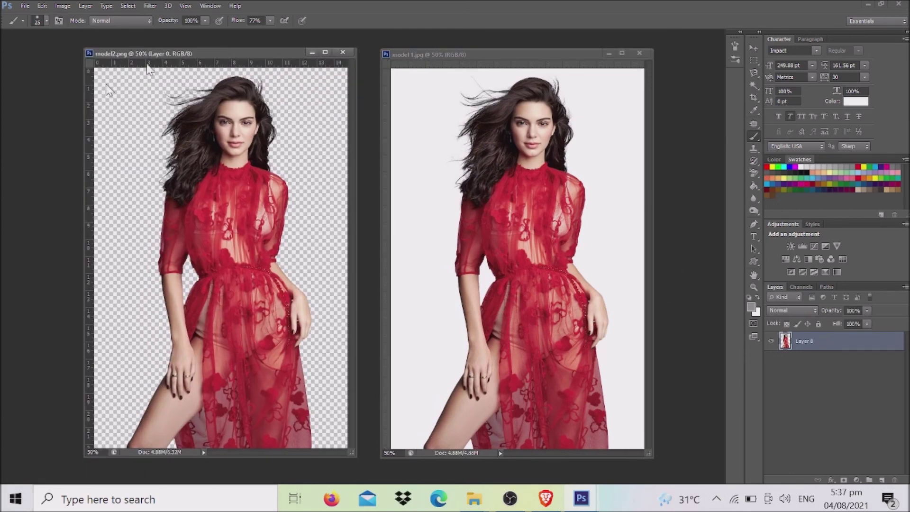